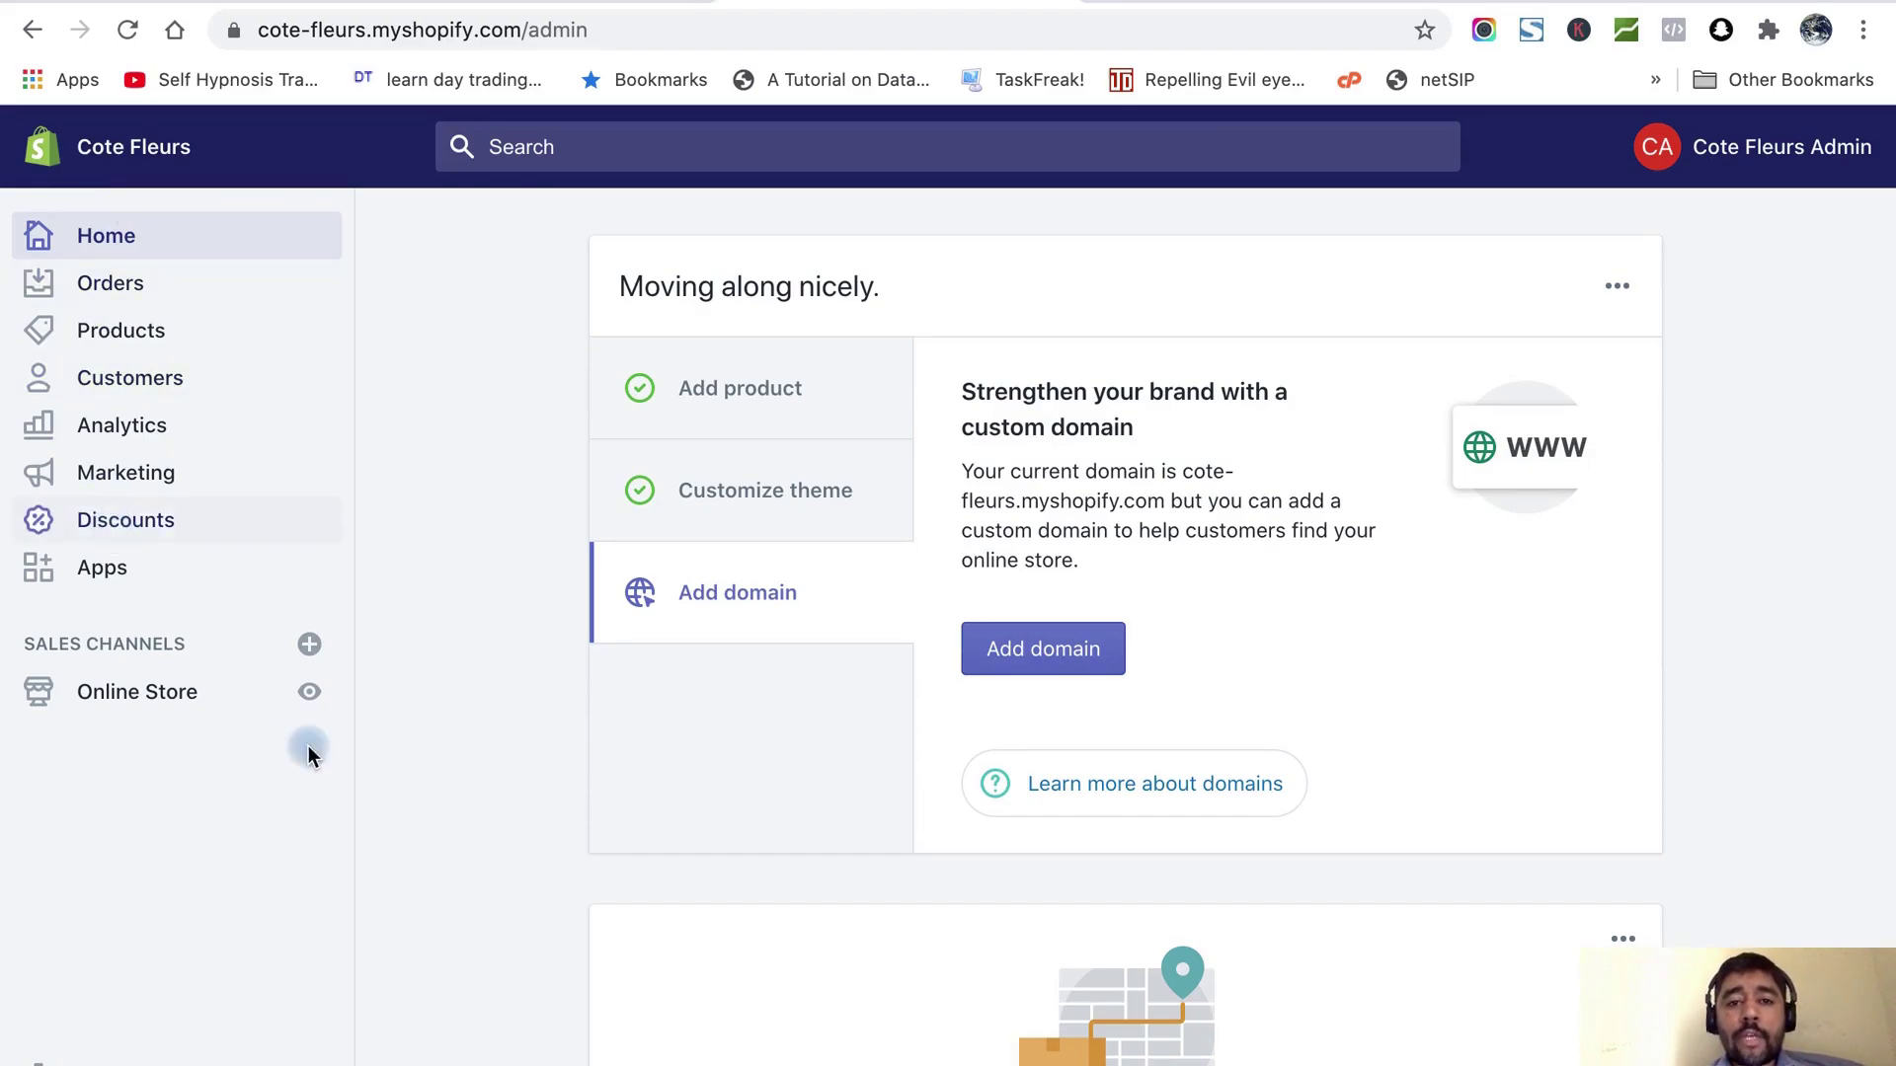
# Open the form for connecting an existing domain from the online store's domain settings.
pyautogui.click(156, 694)
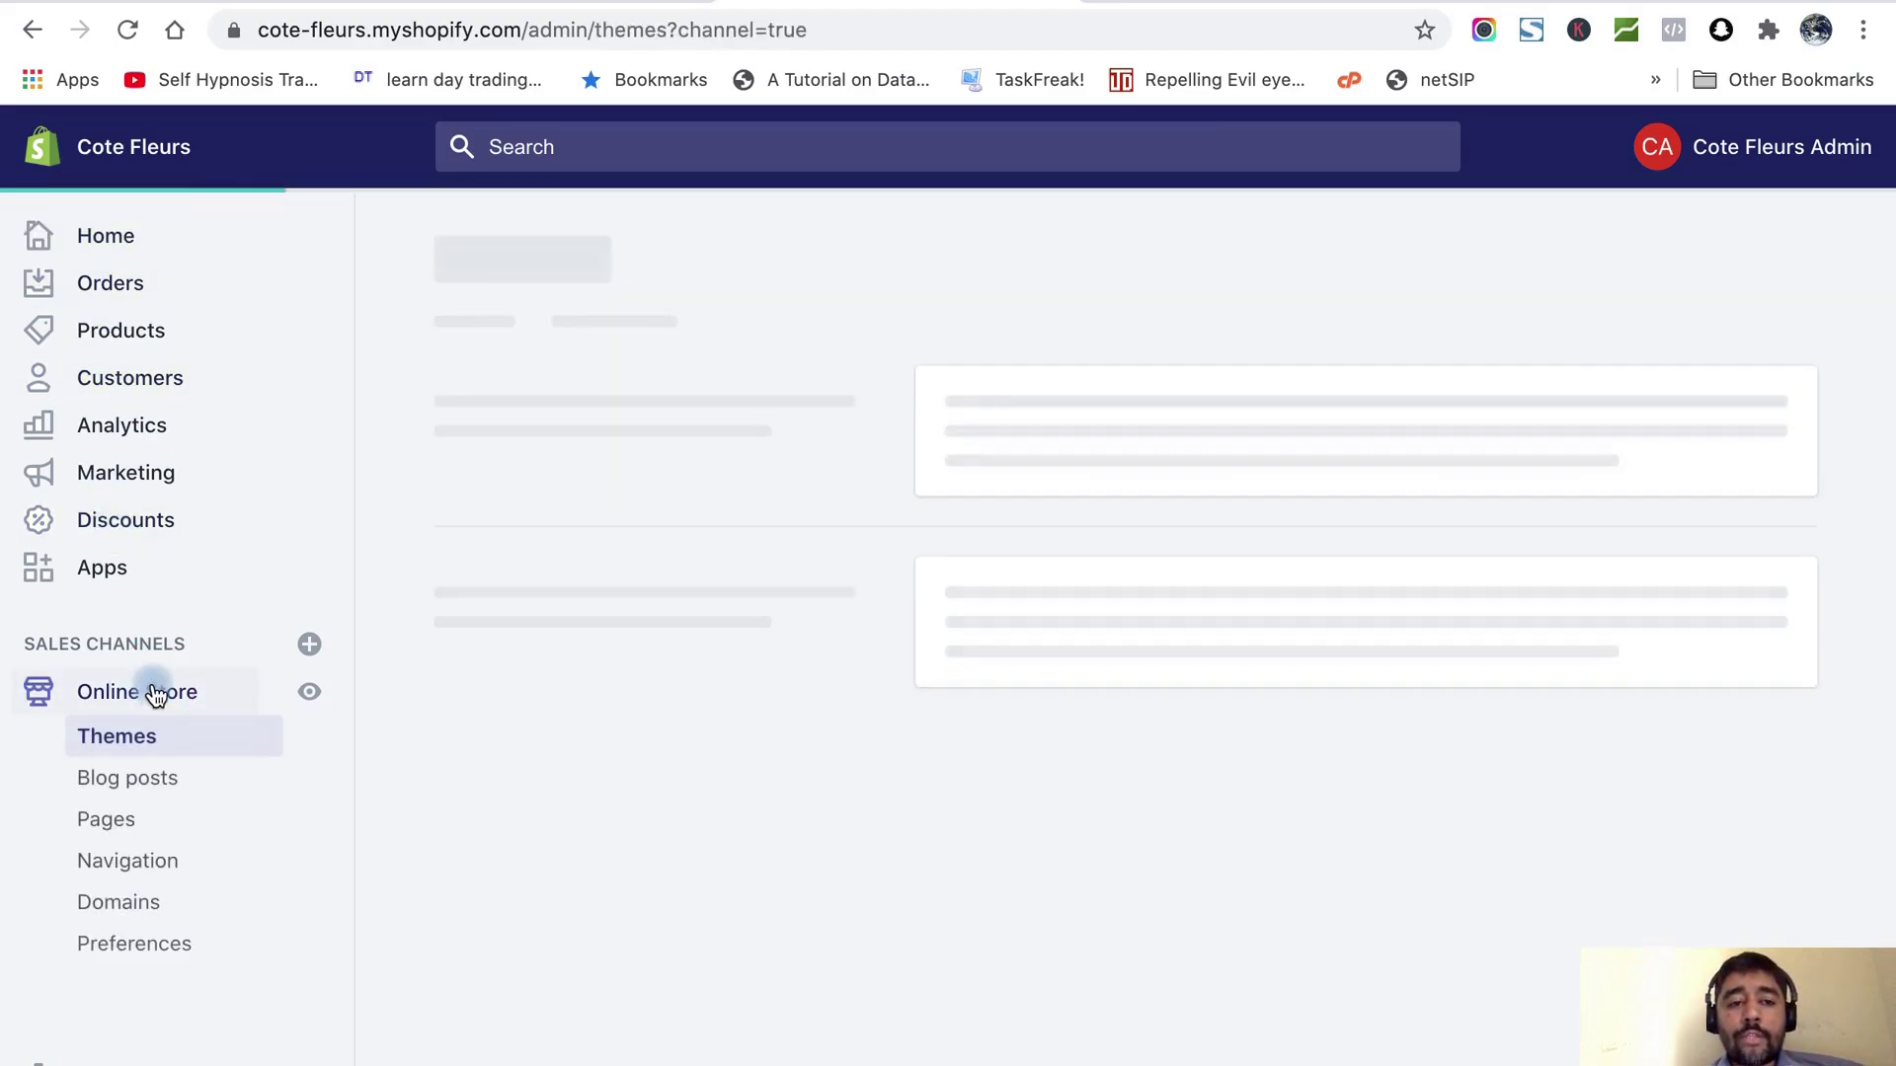
pyautogui.click(120, 907)
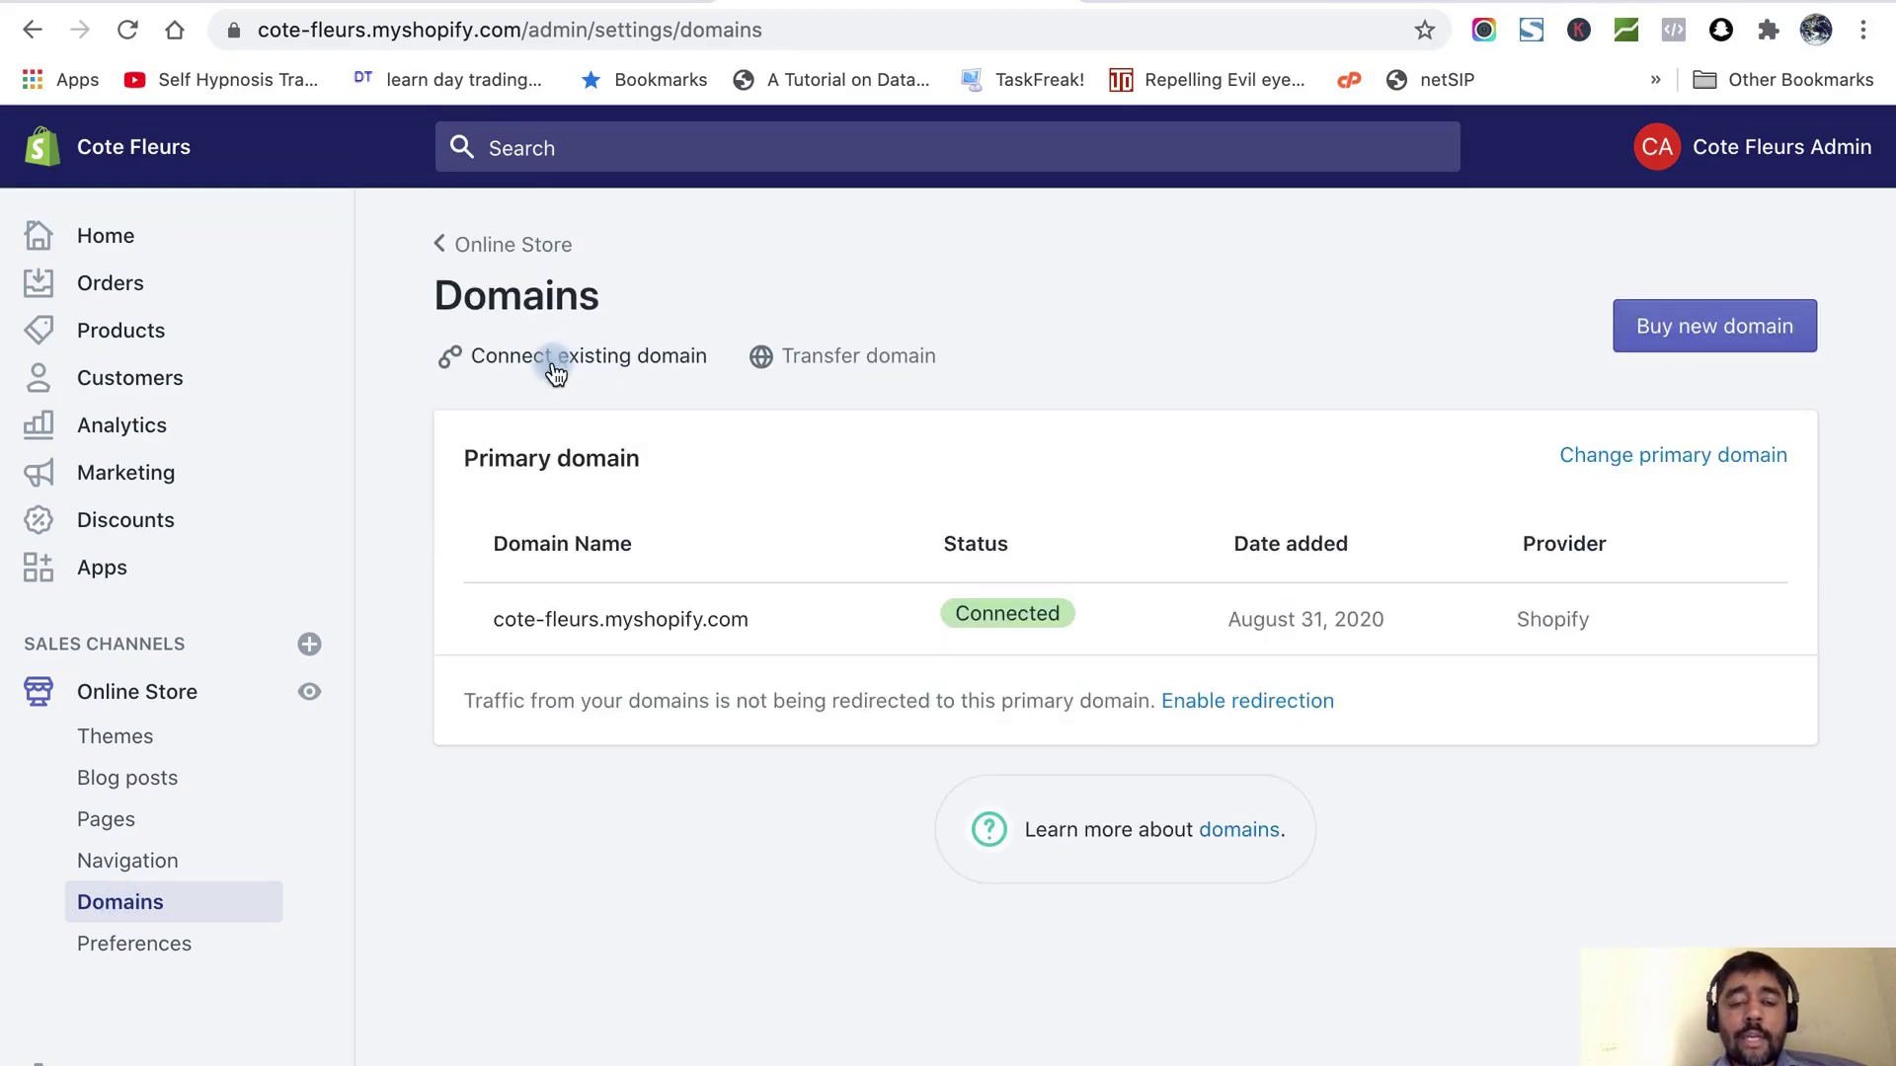
pyautogui.click(555, 373)
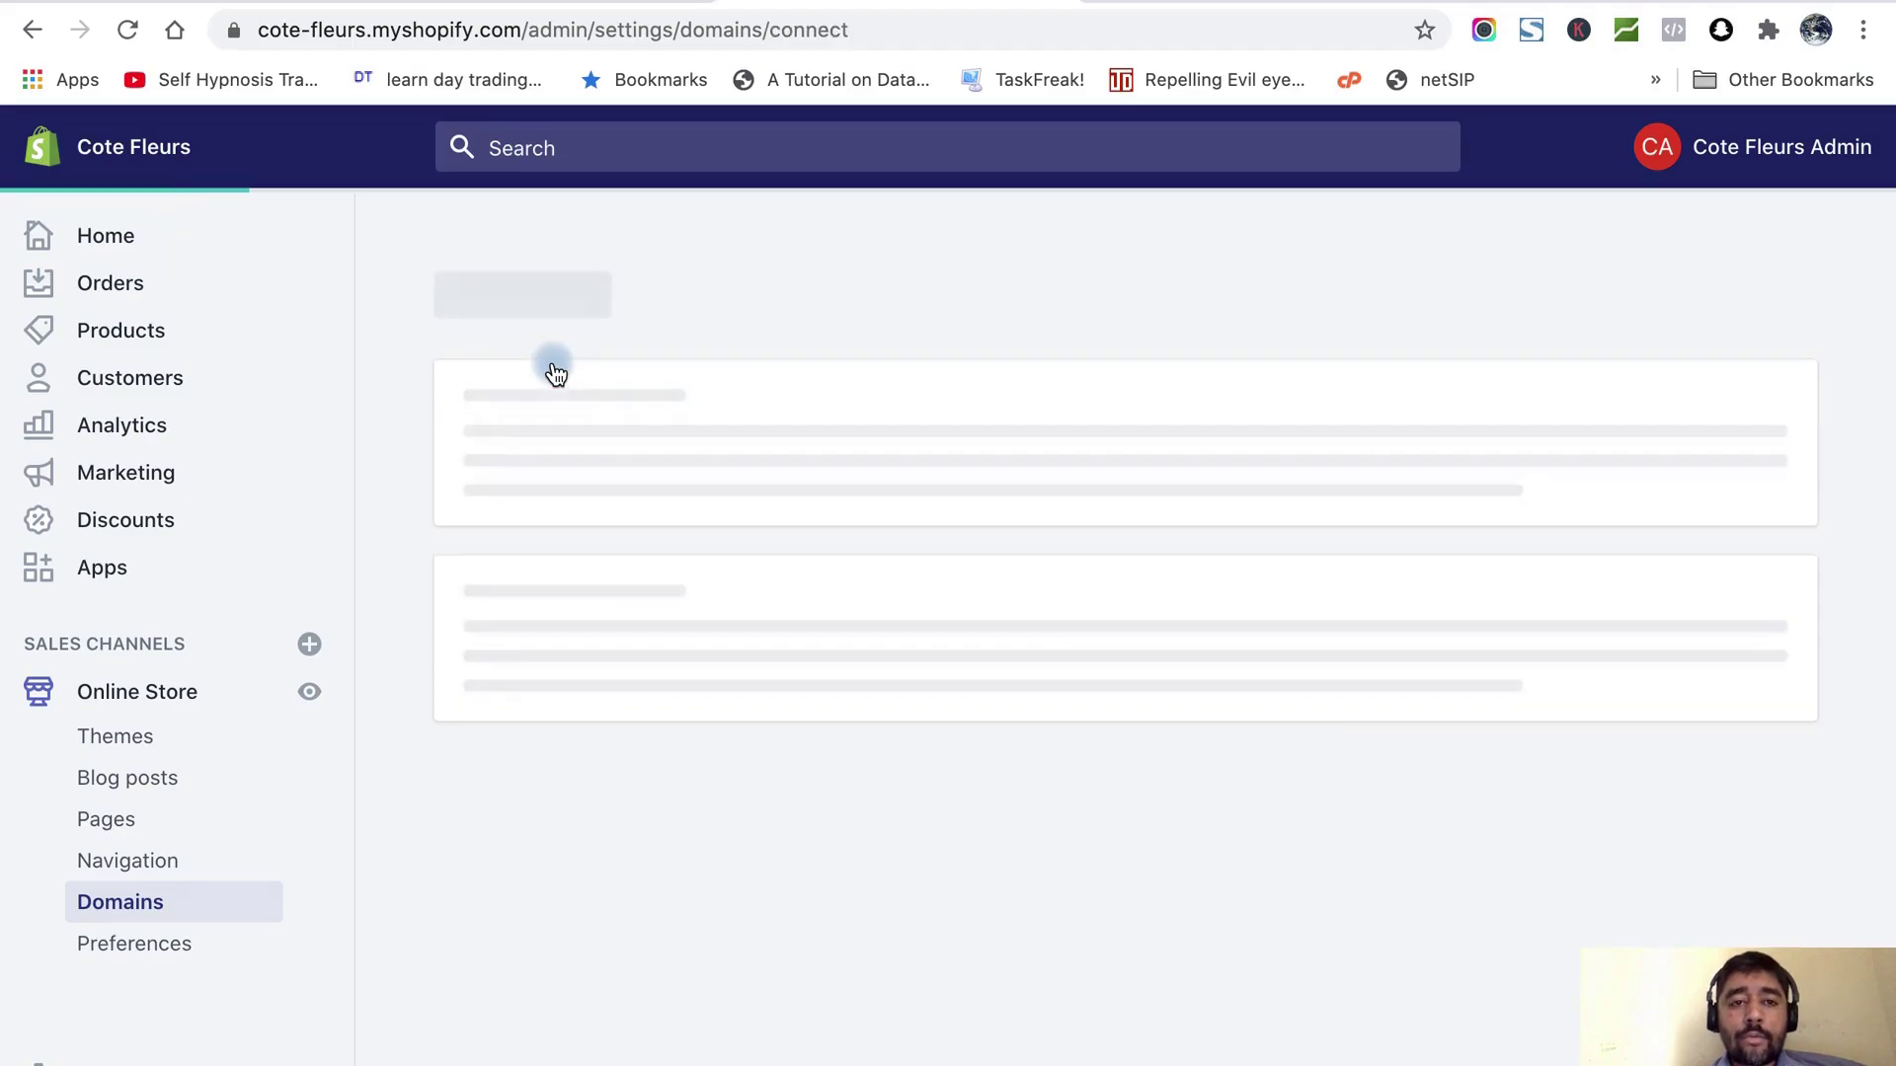
pyautogui.click(822, 546)
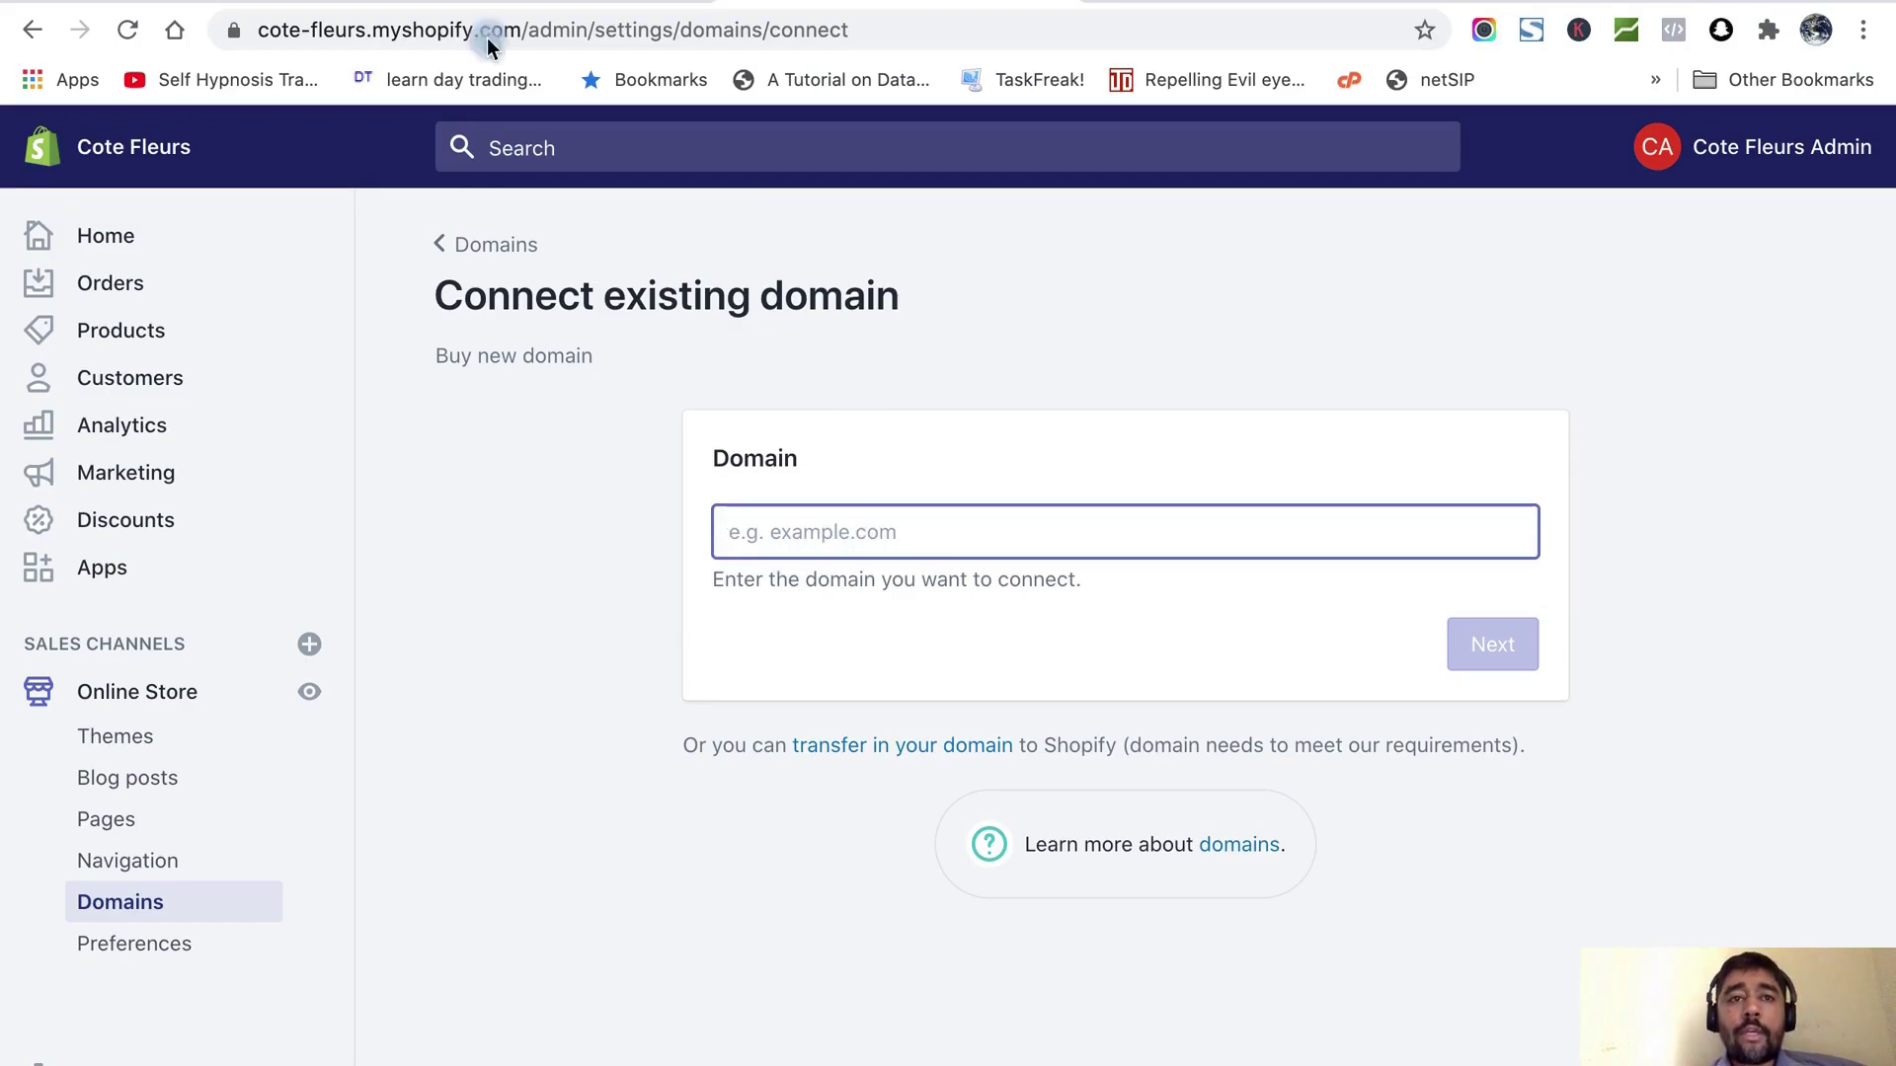
# Copy the hostname cotefleurs.ae from the registrar's DNS records and submit it in Shopify as the domain to connect.
pyautogui.click(211, 1)
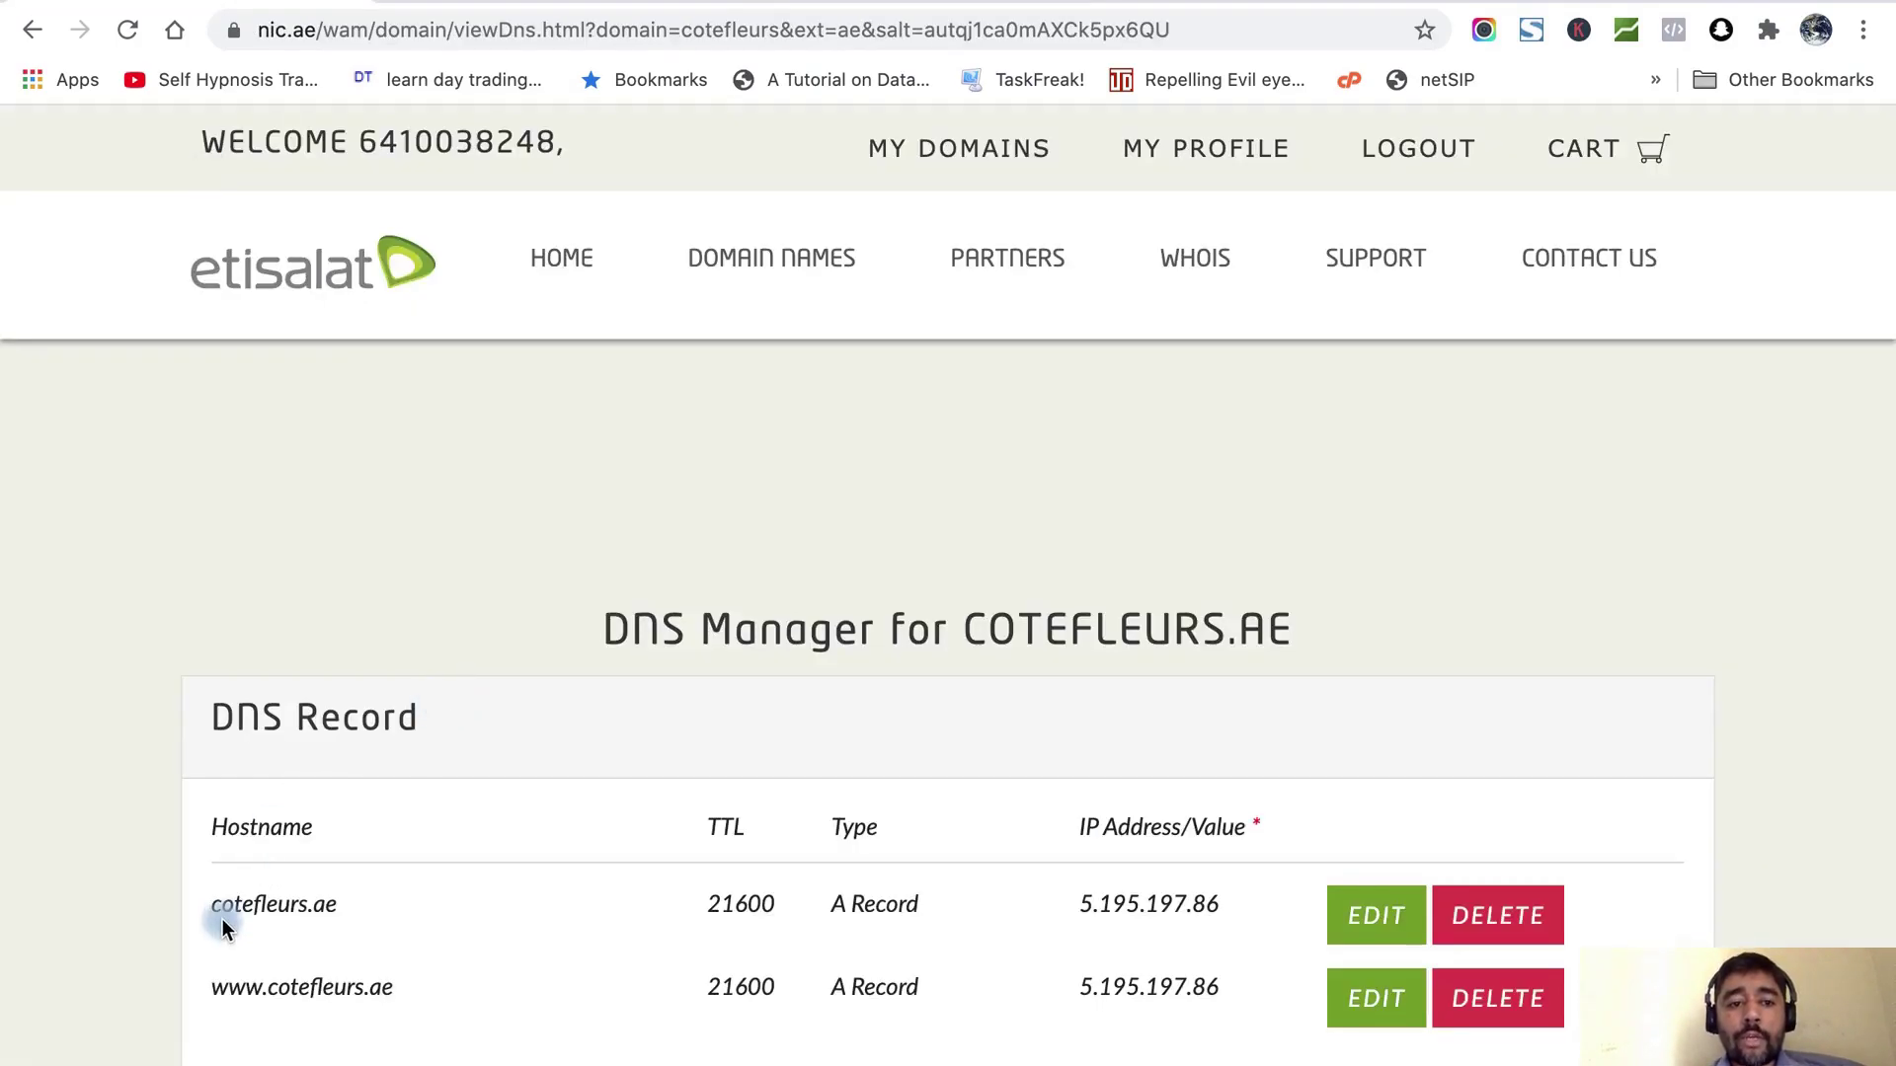
pyautogui.moveTo(210, 902); pyautogui.dragTo(366, 908)
pyautogui.press('super+c')
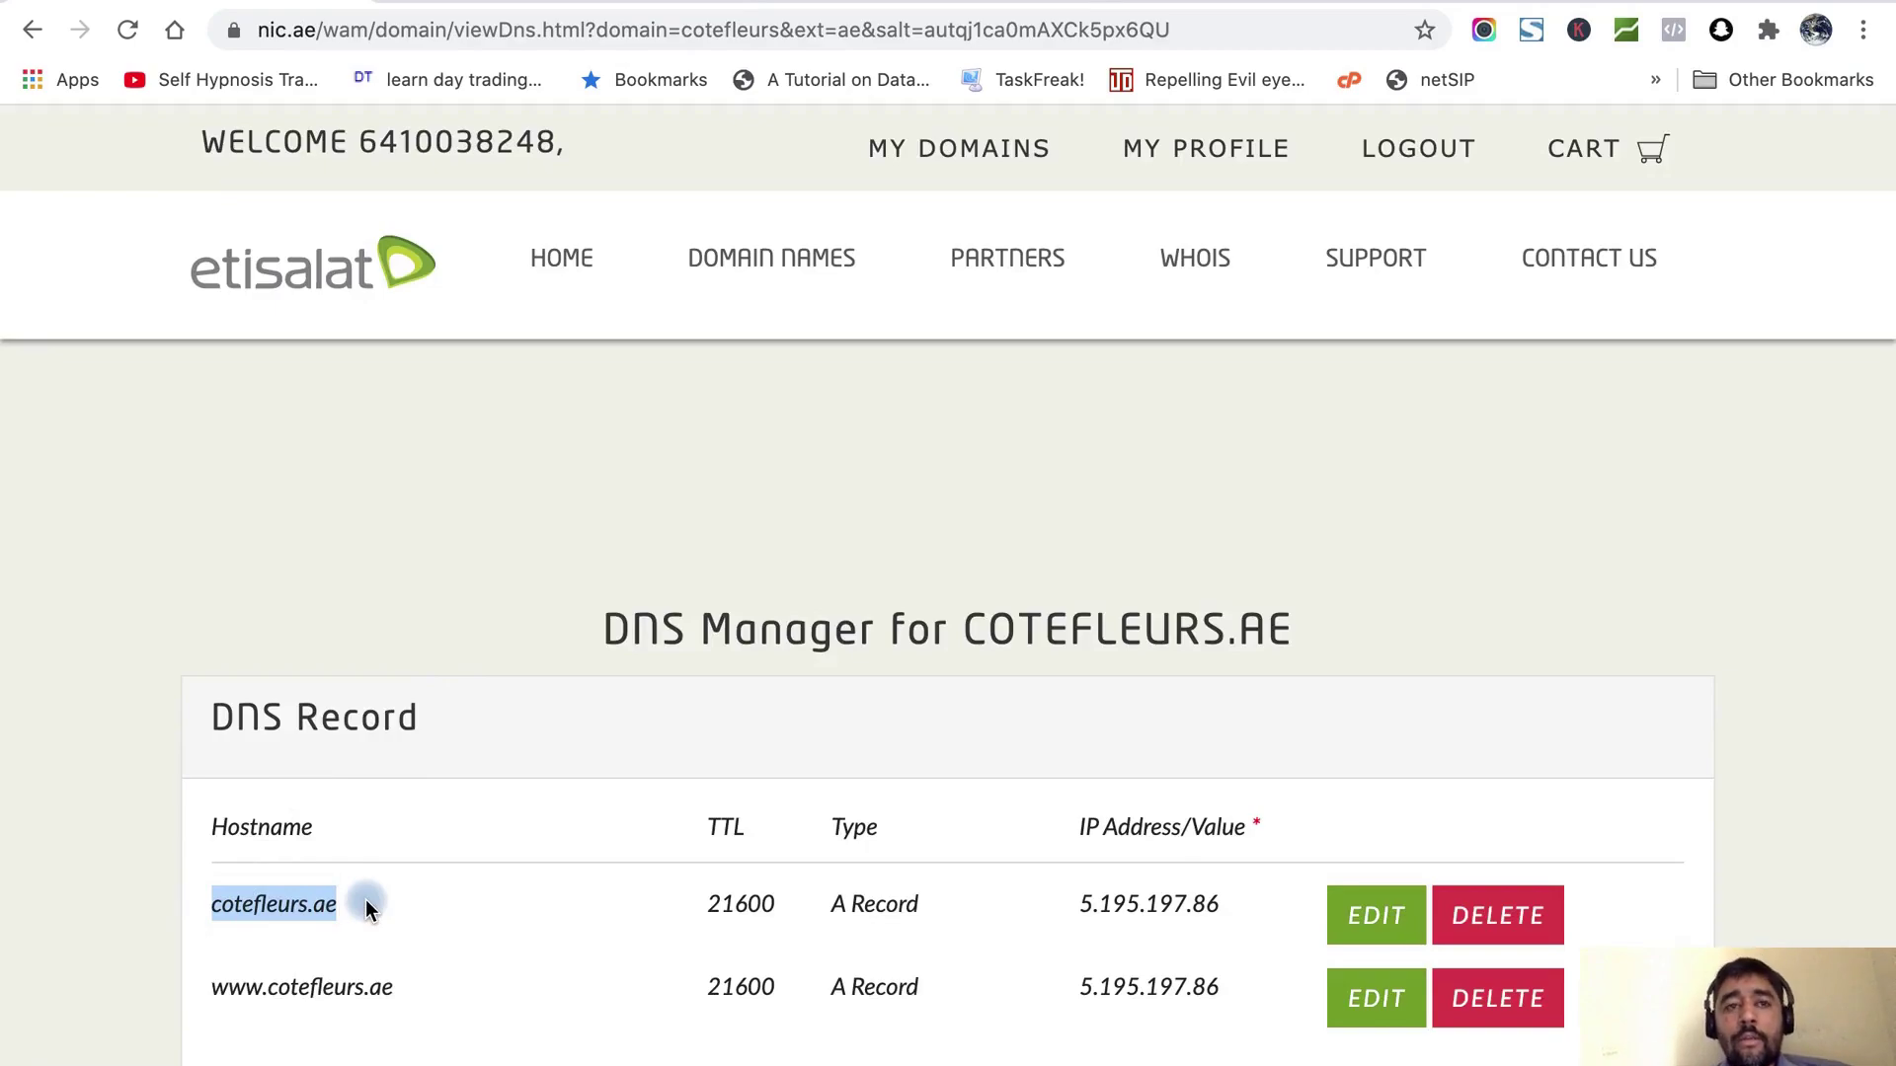
pyautogui.click(837, 4)
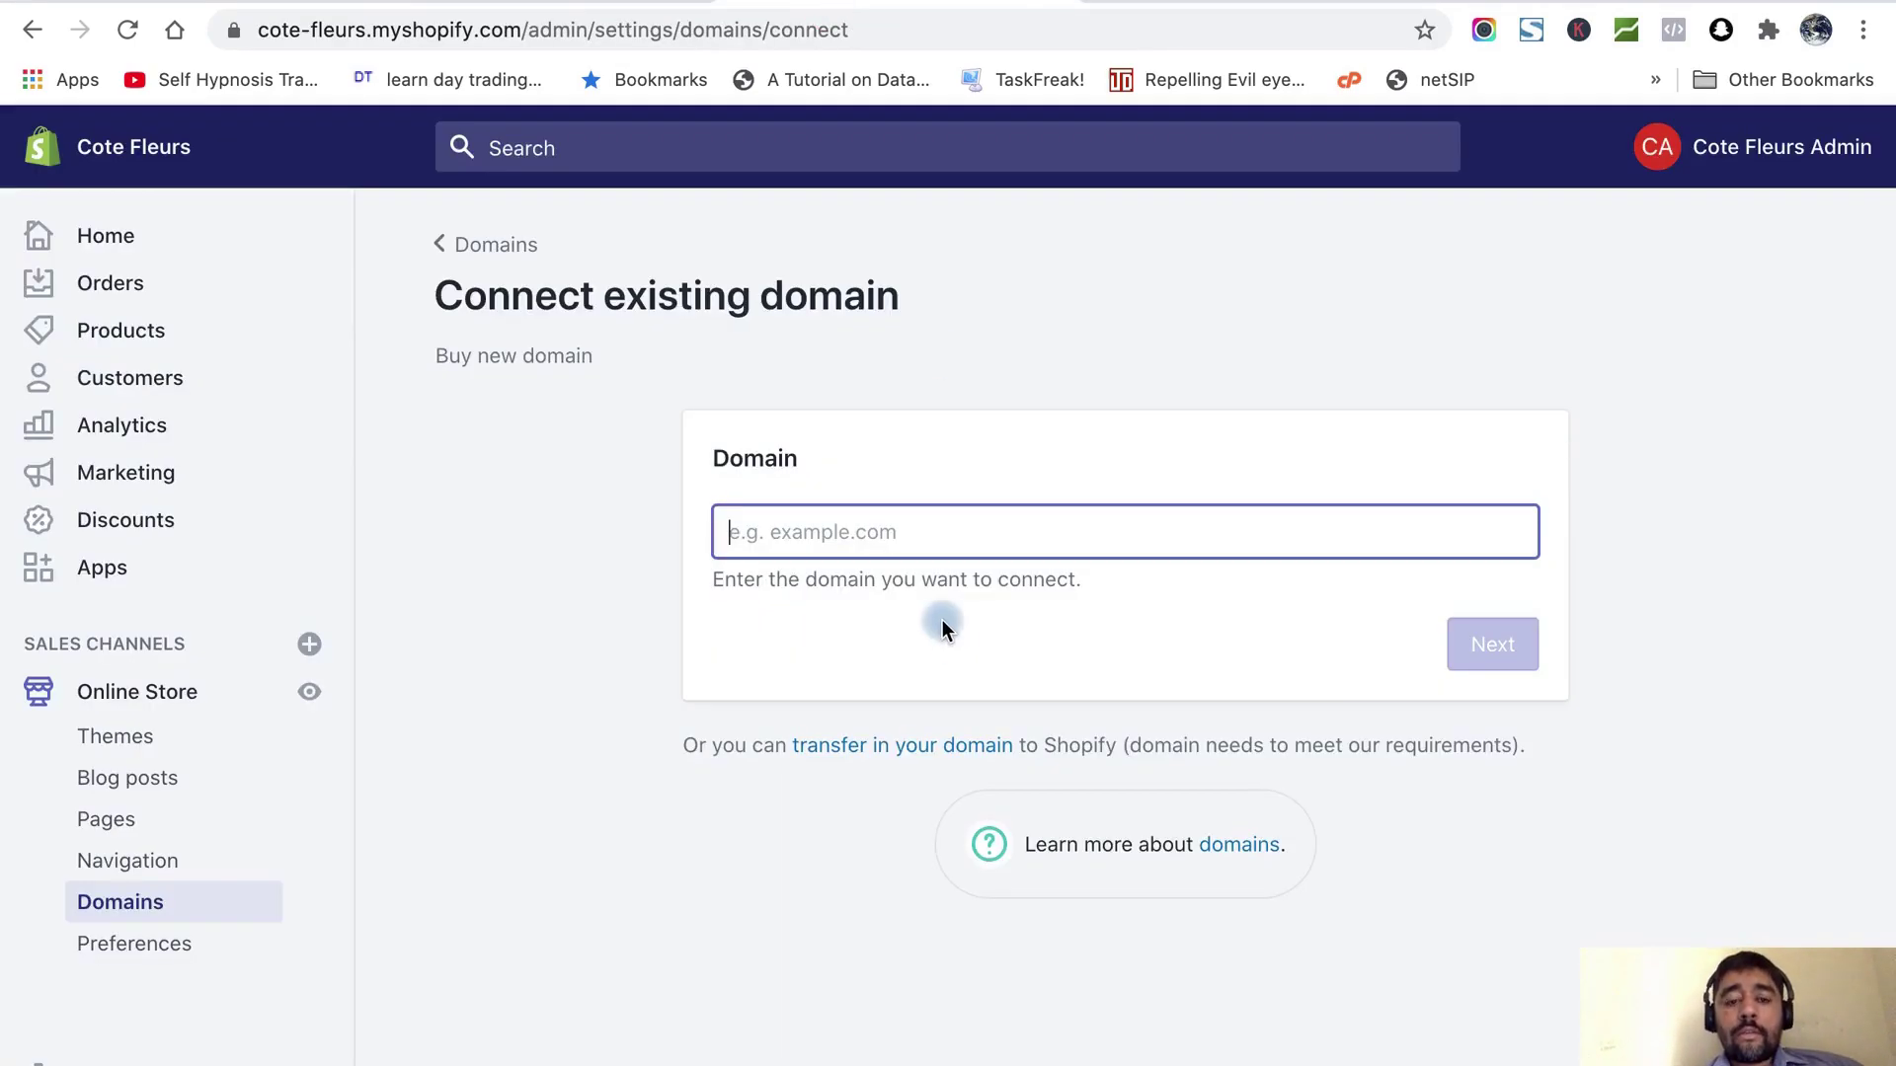
pyautogui.press('super+v')
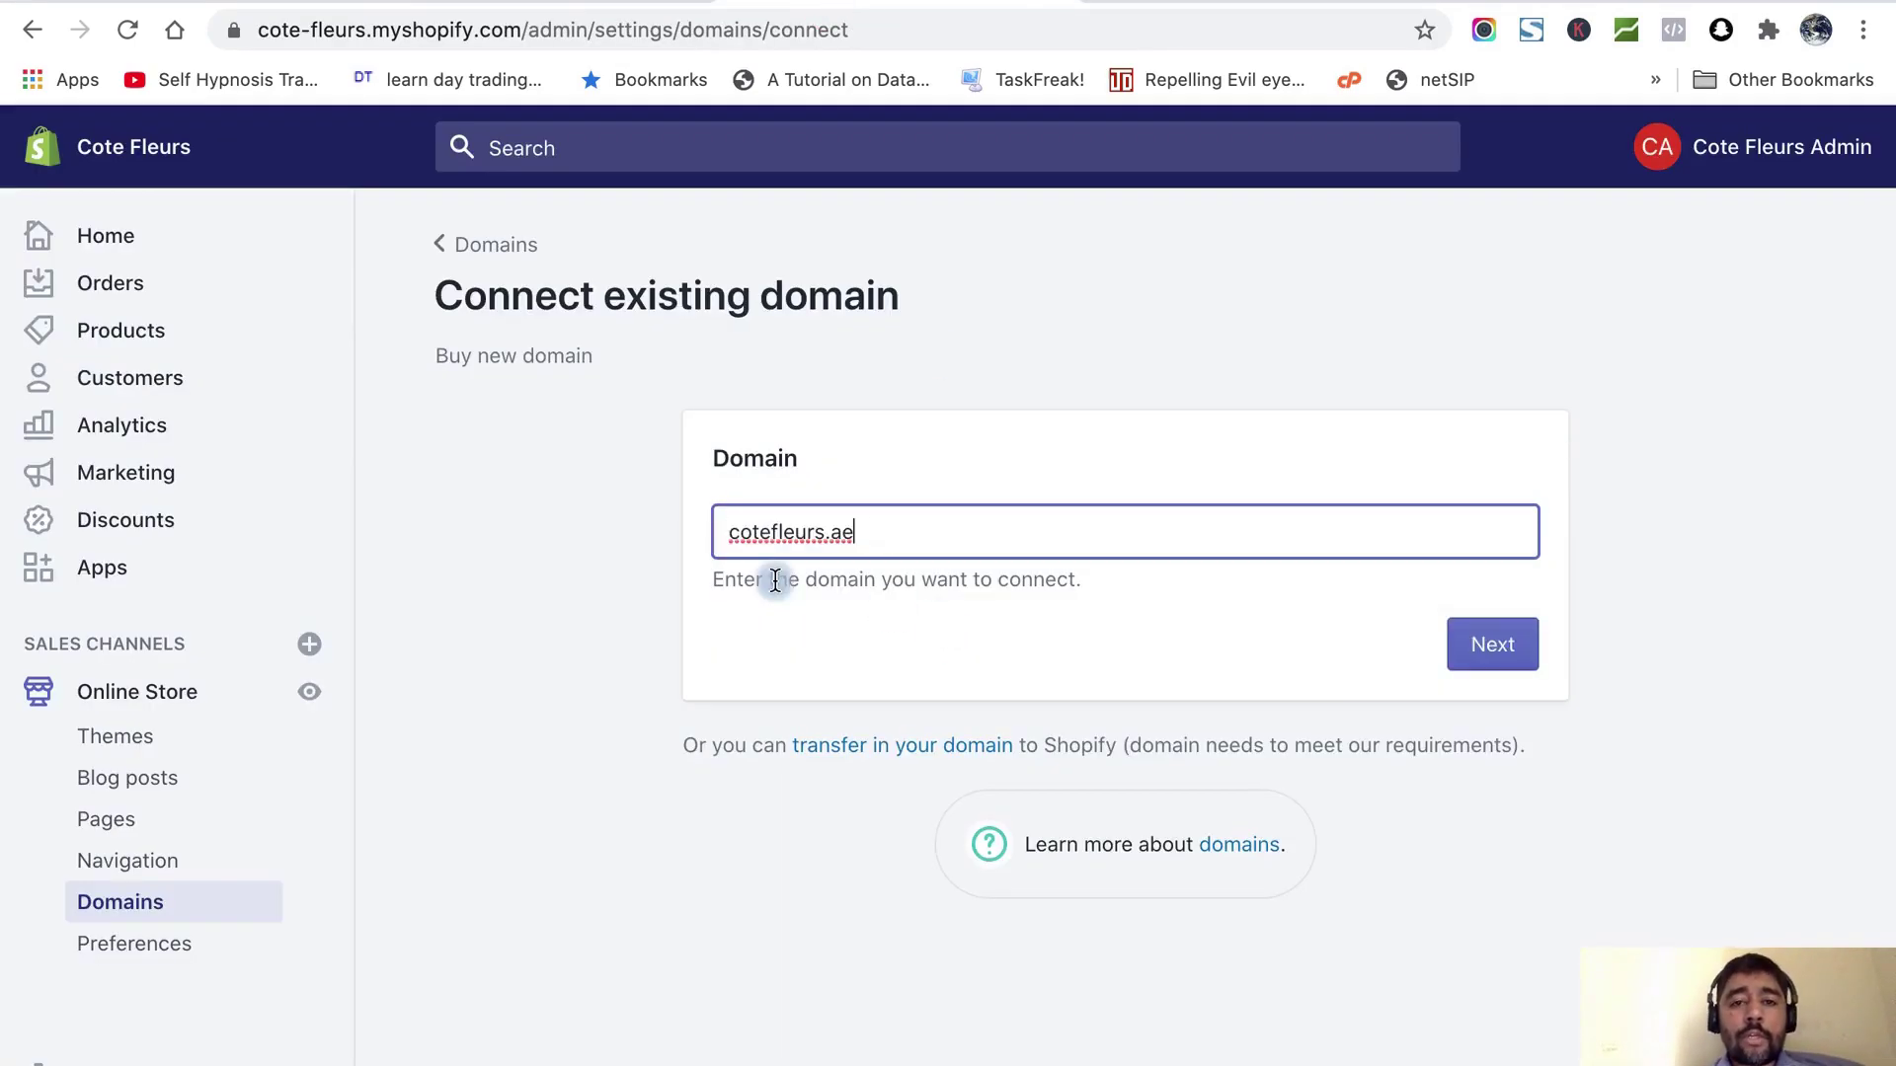
pyautogui.click(1493, 645)
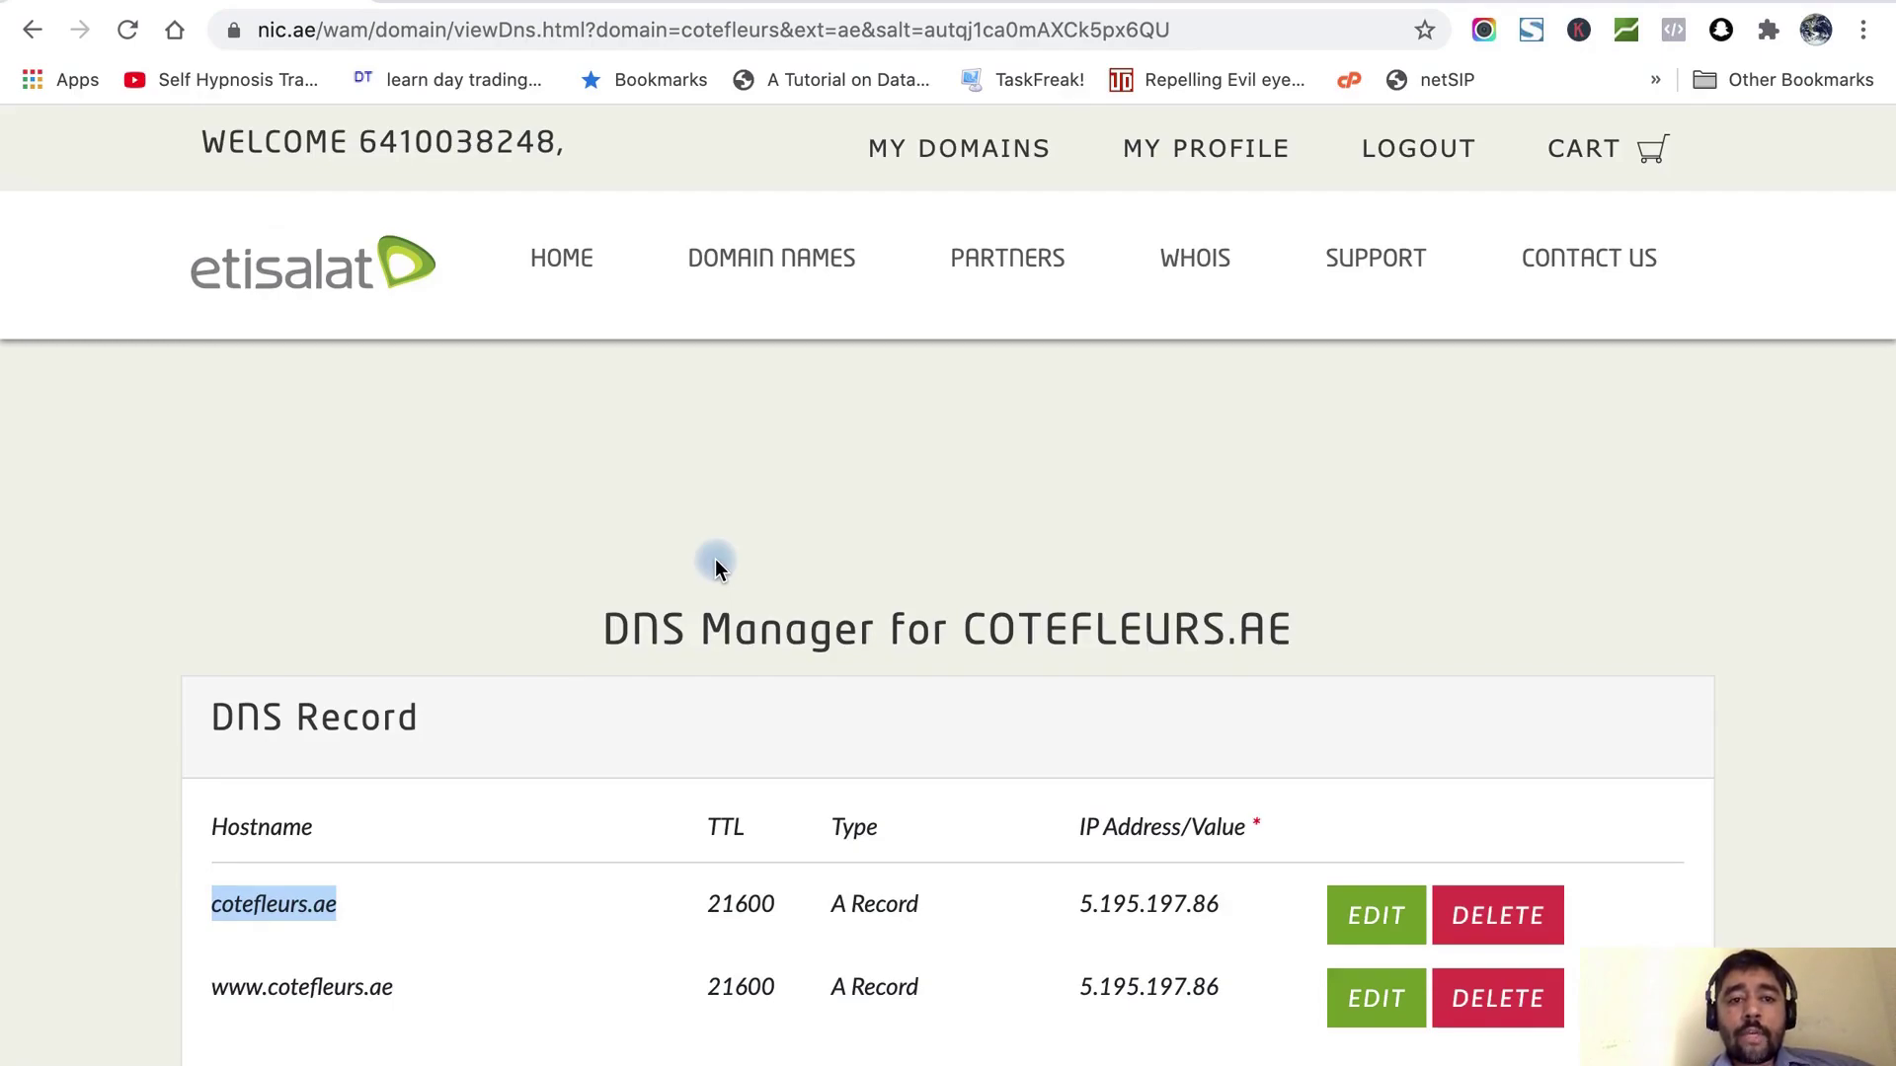
pyautogui.scroll(-1, 715, 561)
pyautogui.scroll(1, 715, 561)
pyautogui.click(768, 299)
pyautogui.click(754, 263)
pyautogui.click(720, 263)
pyautogui.click(946, 407)
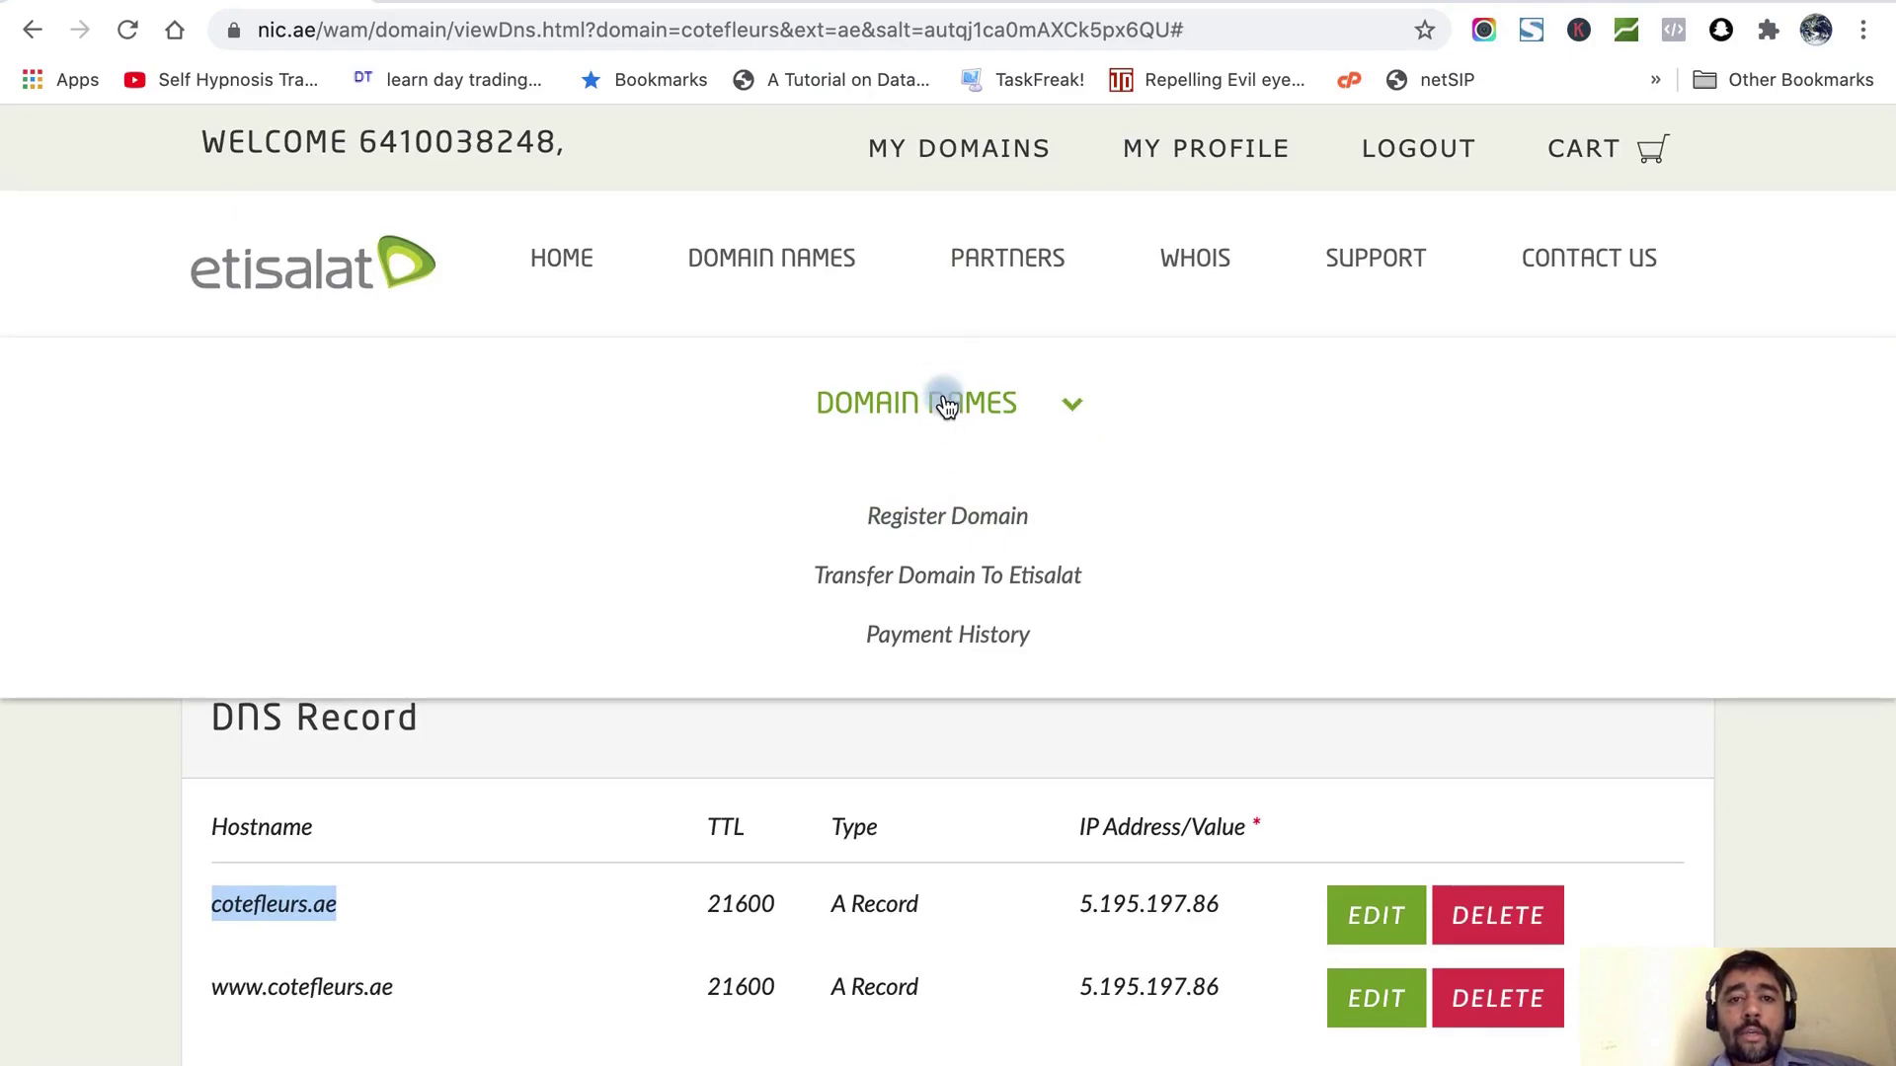
pyautogui.click(1367, 194)
# List the account's active domains on the Etisalat registrar site and open the management page for cotefleurs.ae.
pyautogui.click(966, 148)
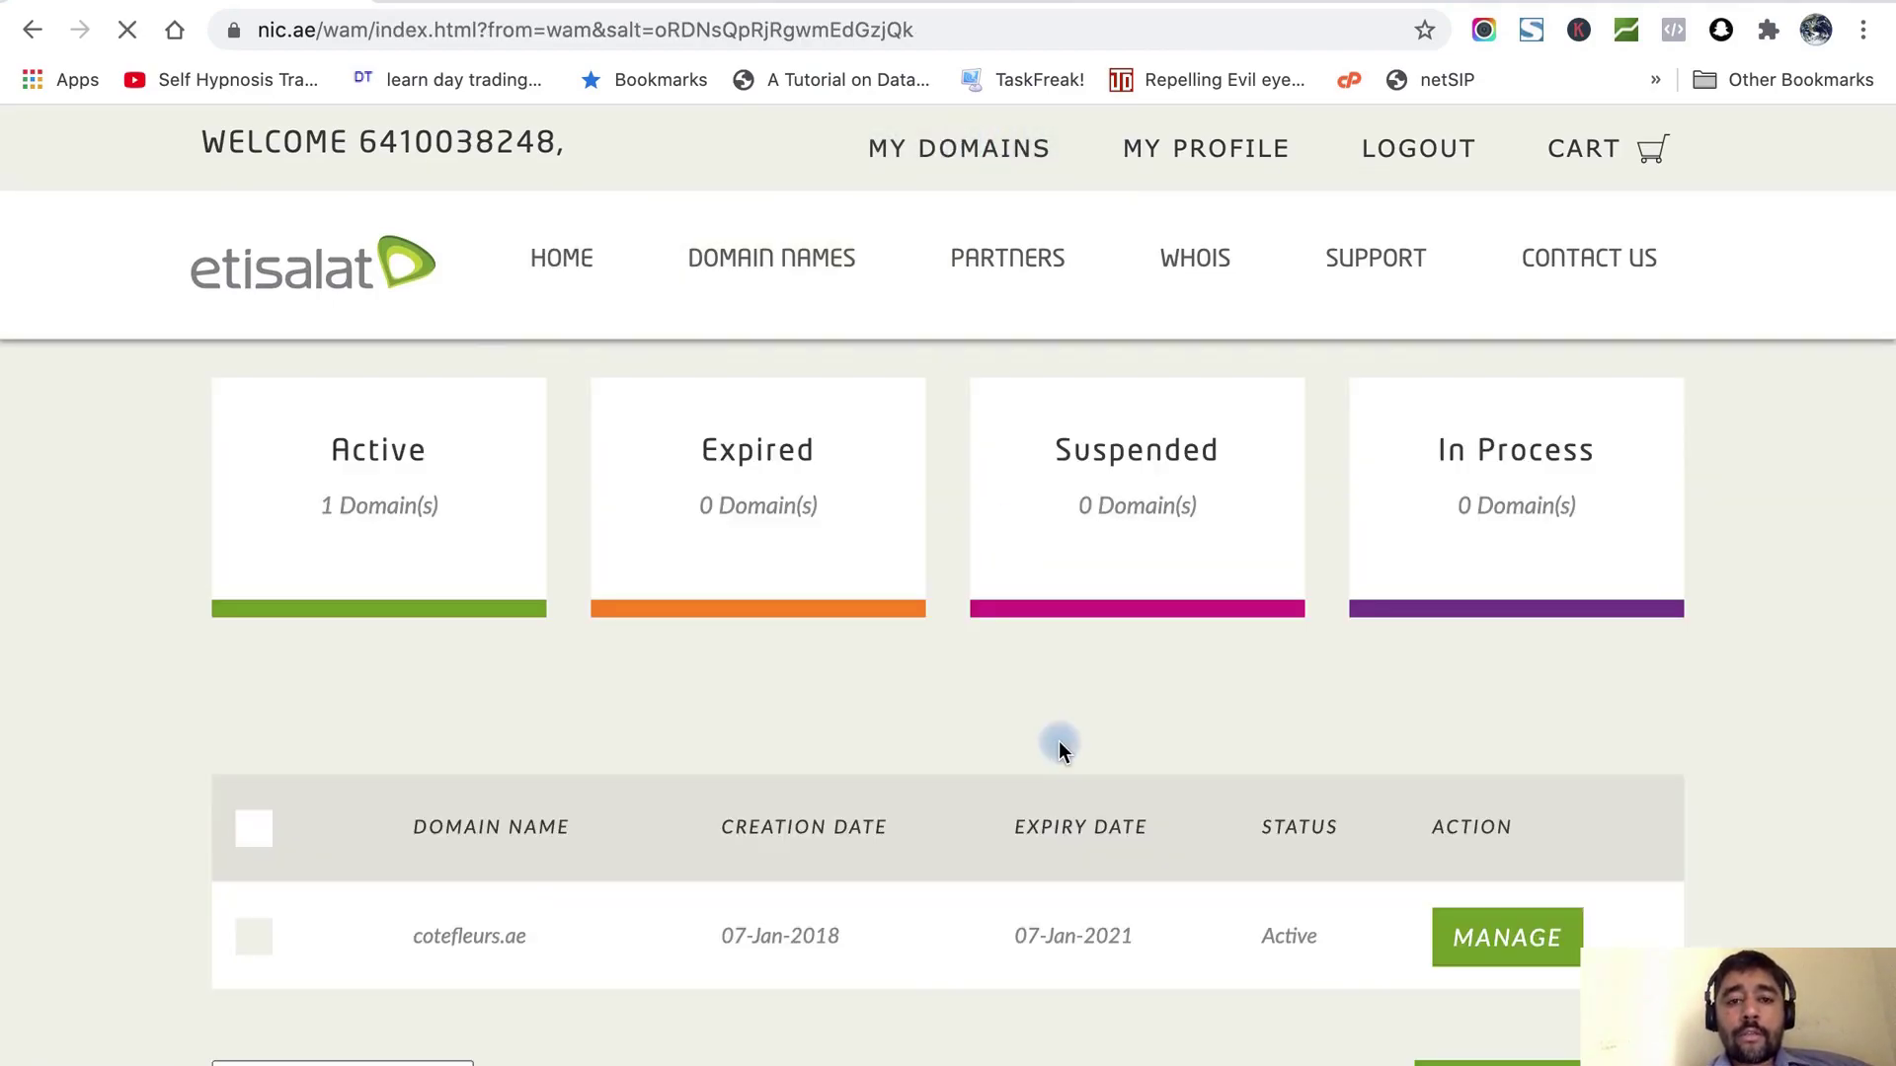
pyautogui.click(372, 480)
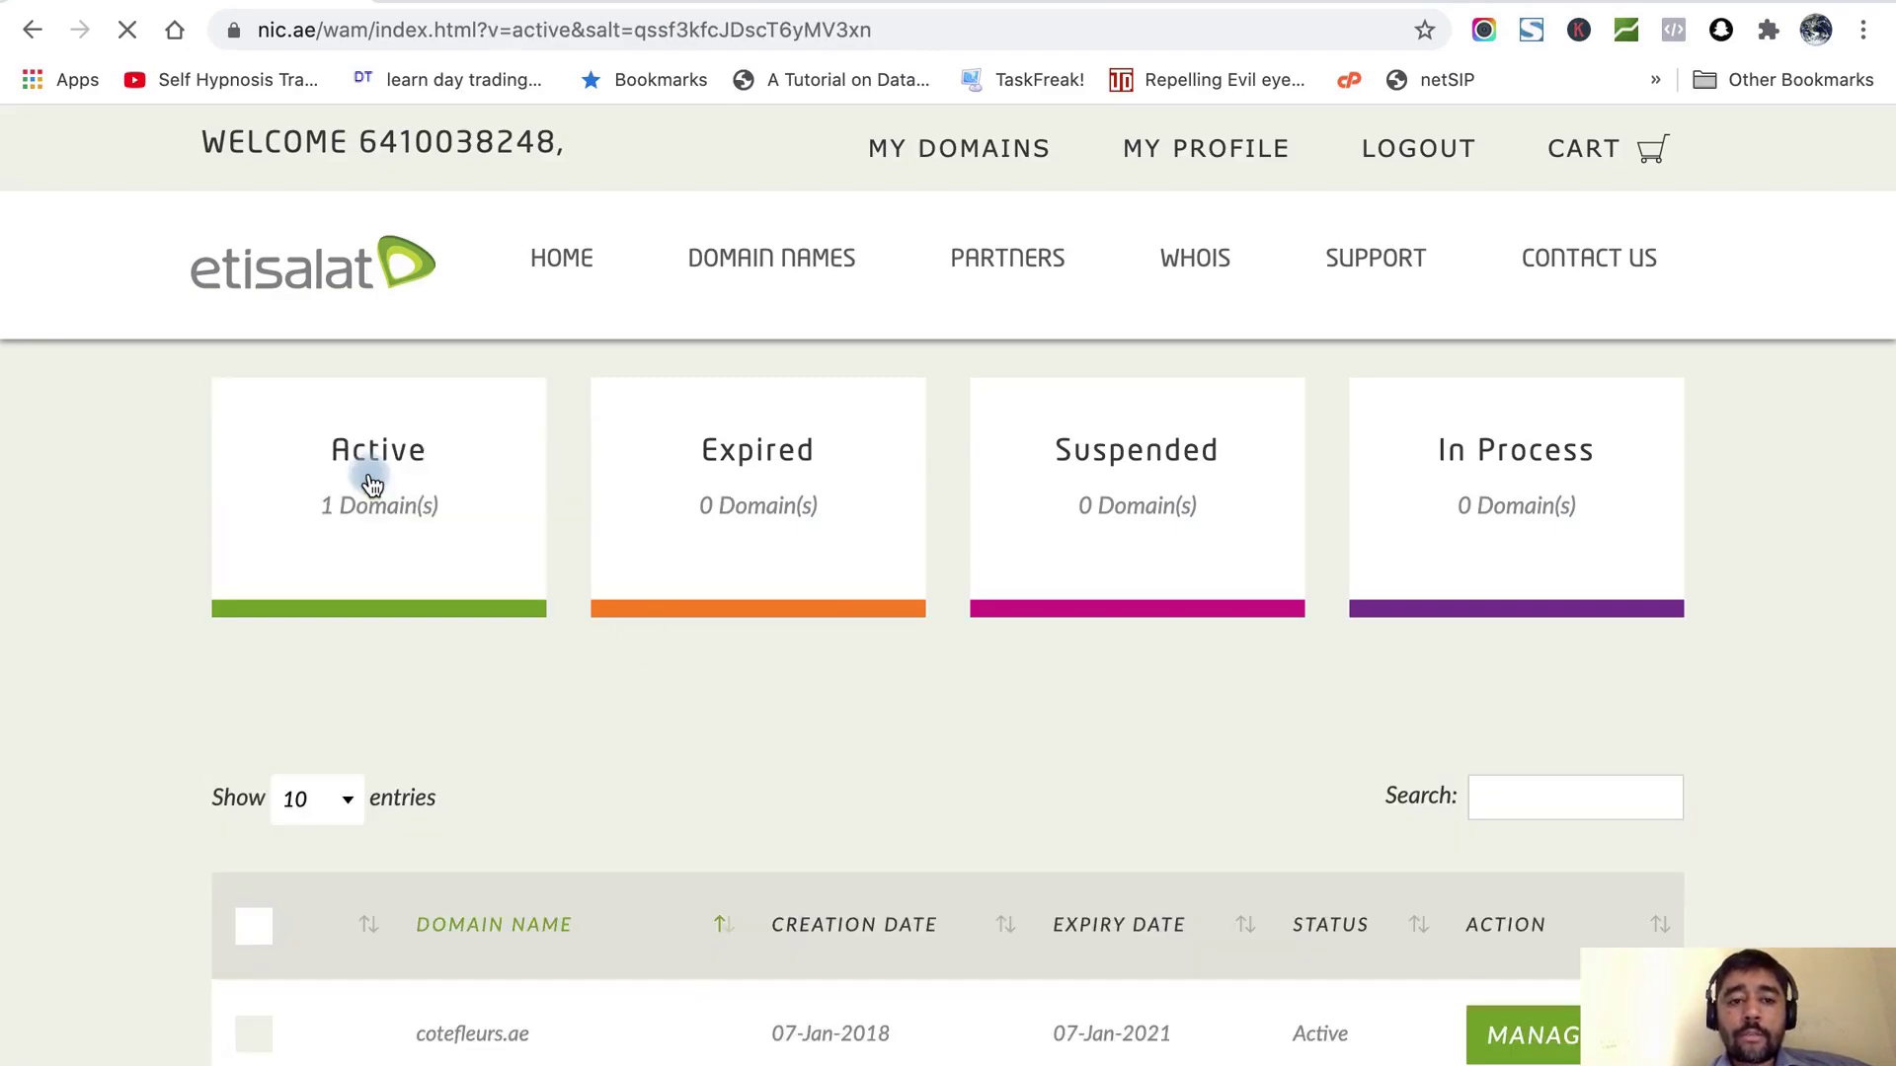
pyautogui.scroll(-1, 1557, 1027)
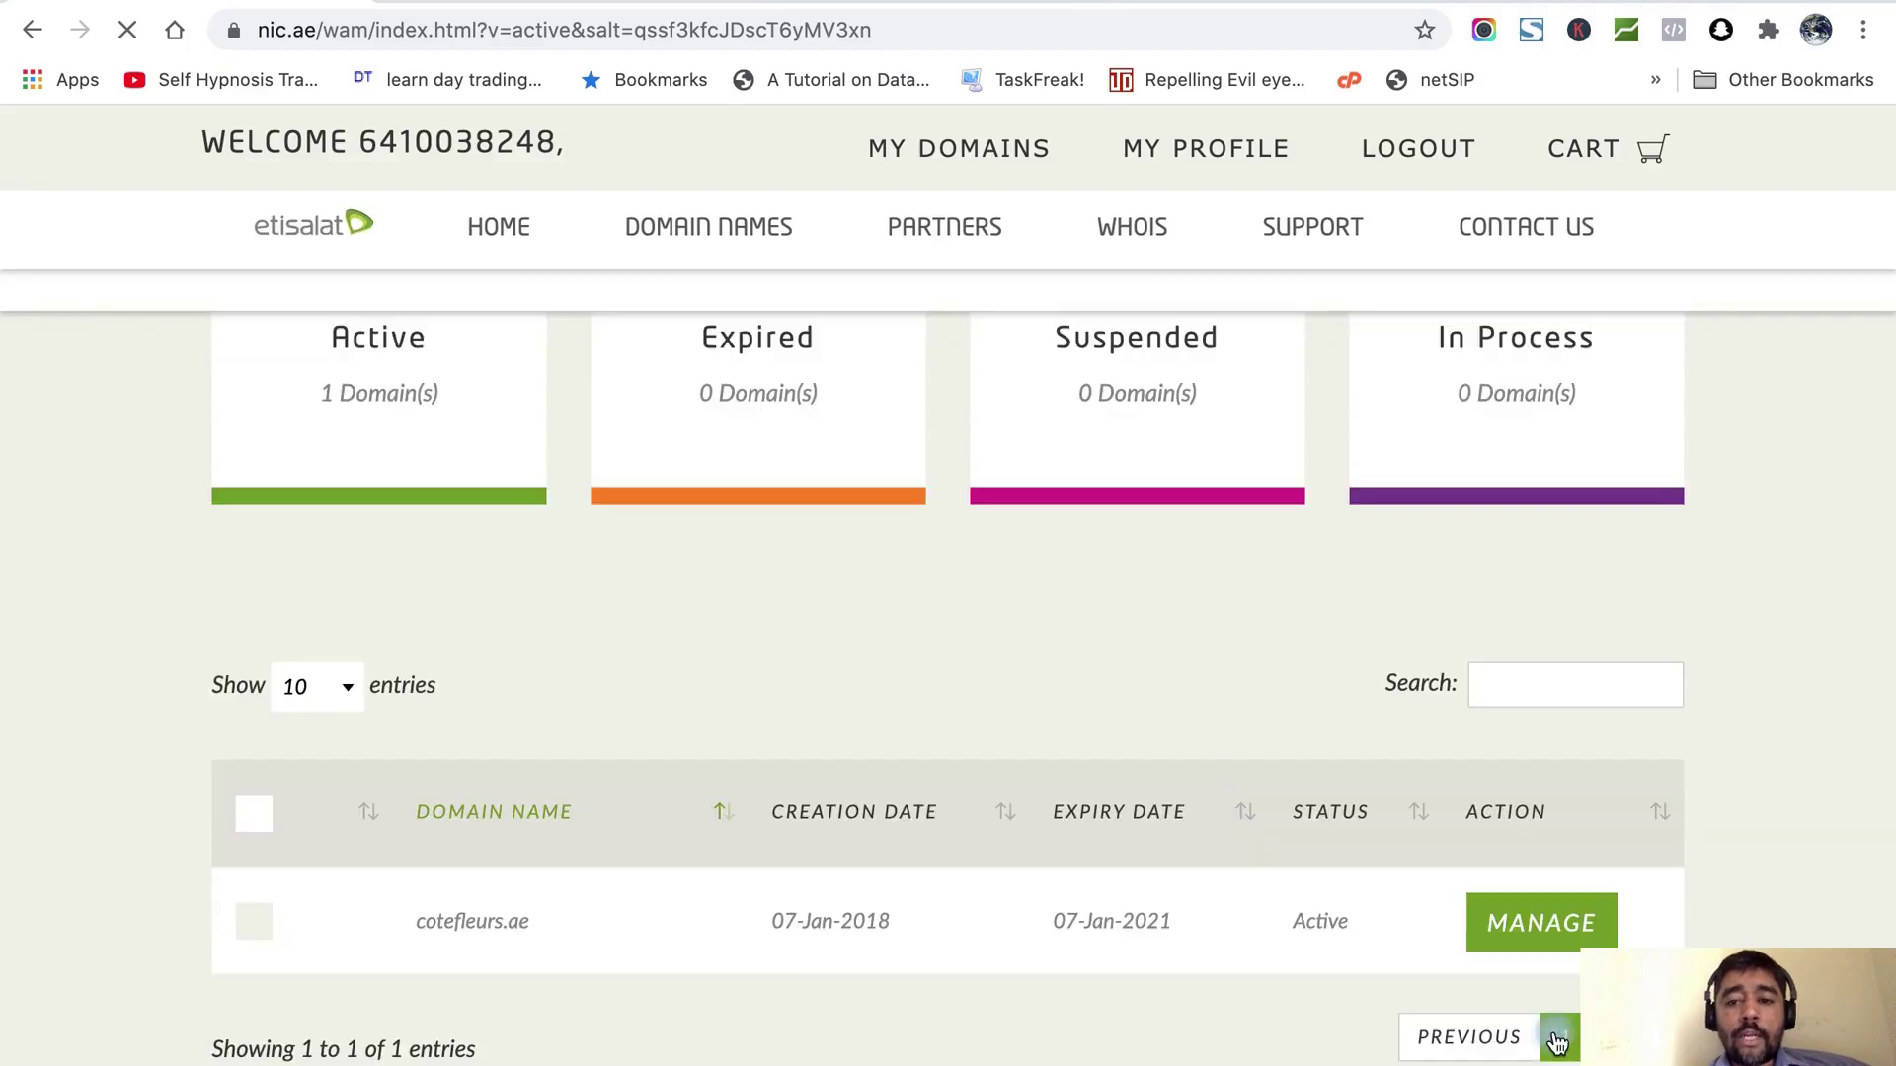
pyautogui.click(1588, 930)
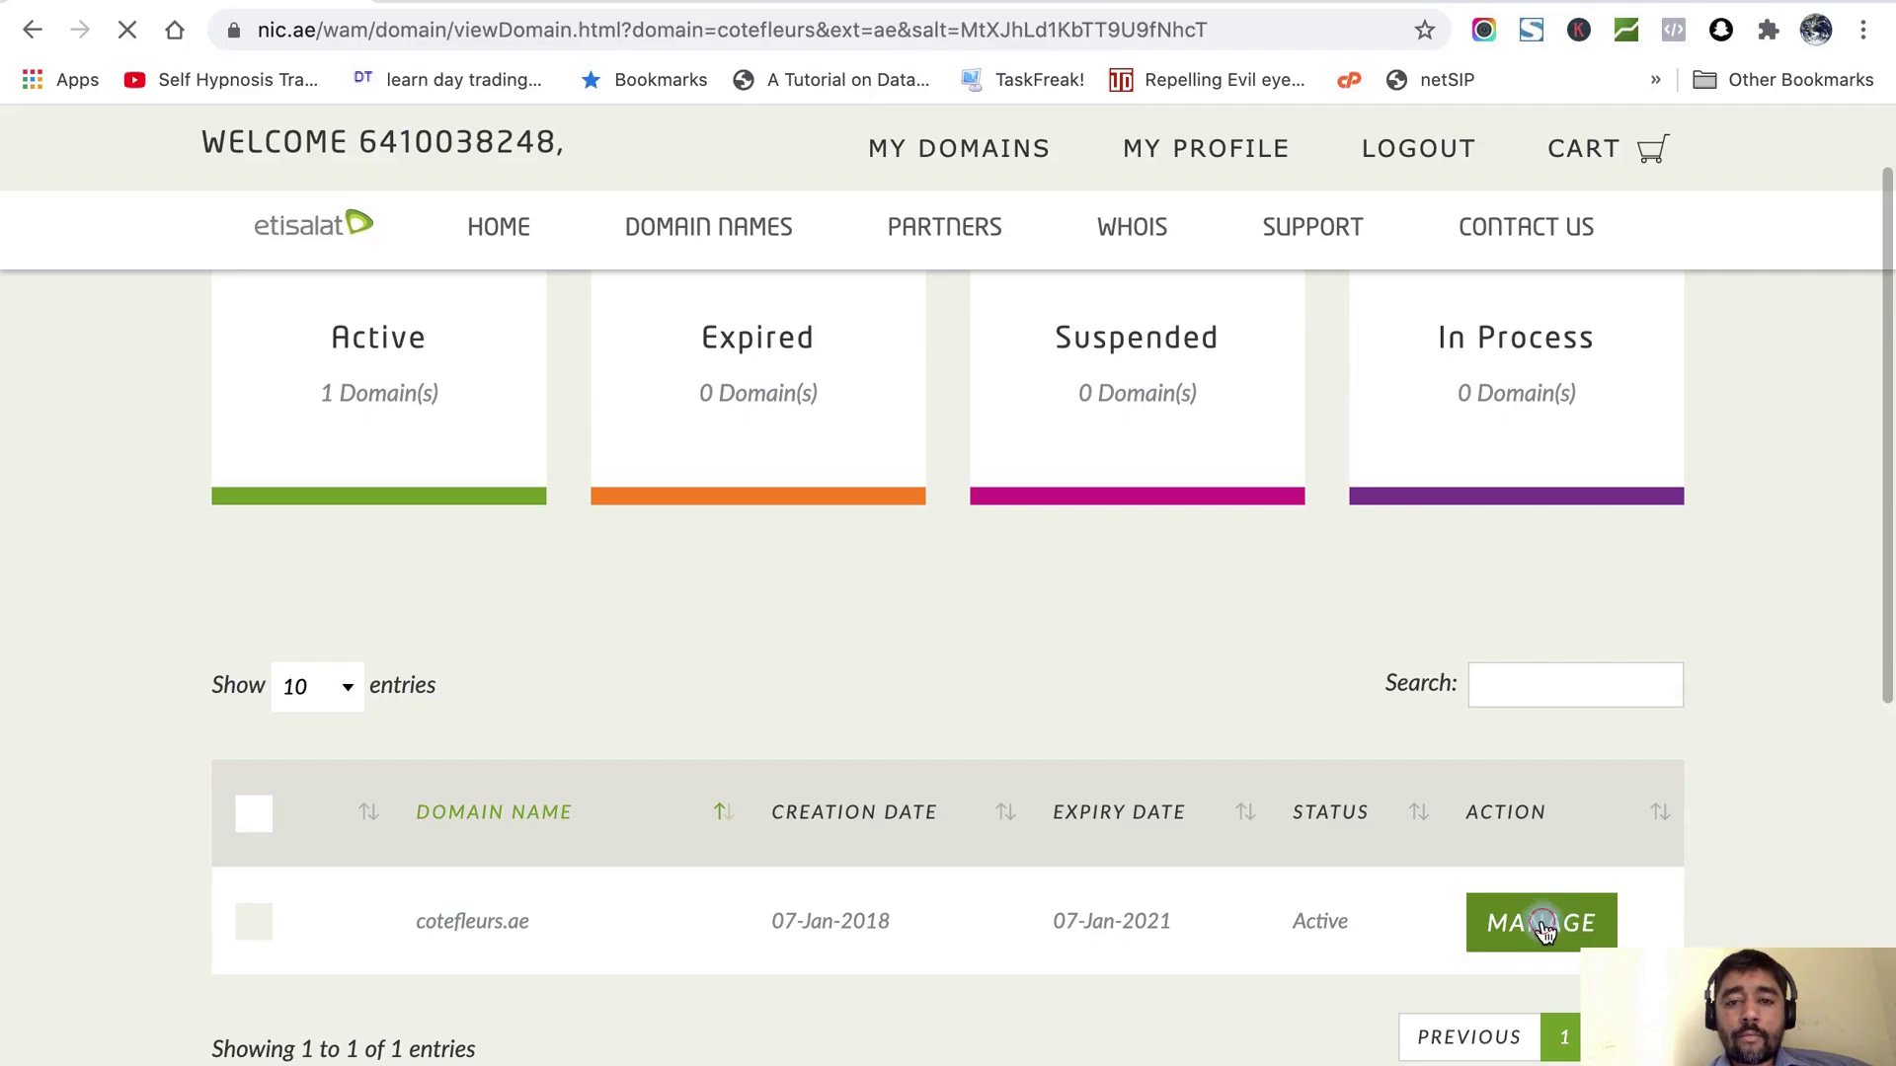
# Open the DNS Manager for cotefleurs.ae and locate its DNS Record section.
pyautogui.scroll(-3, 782, 690)
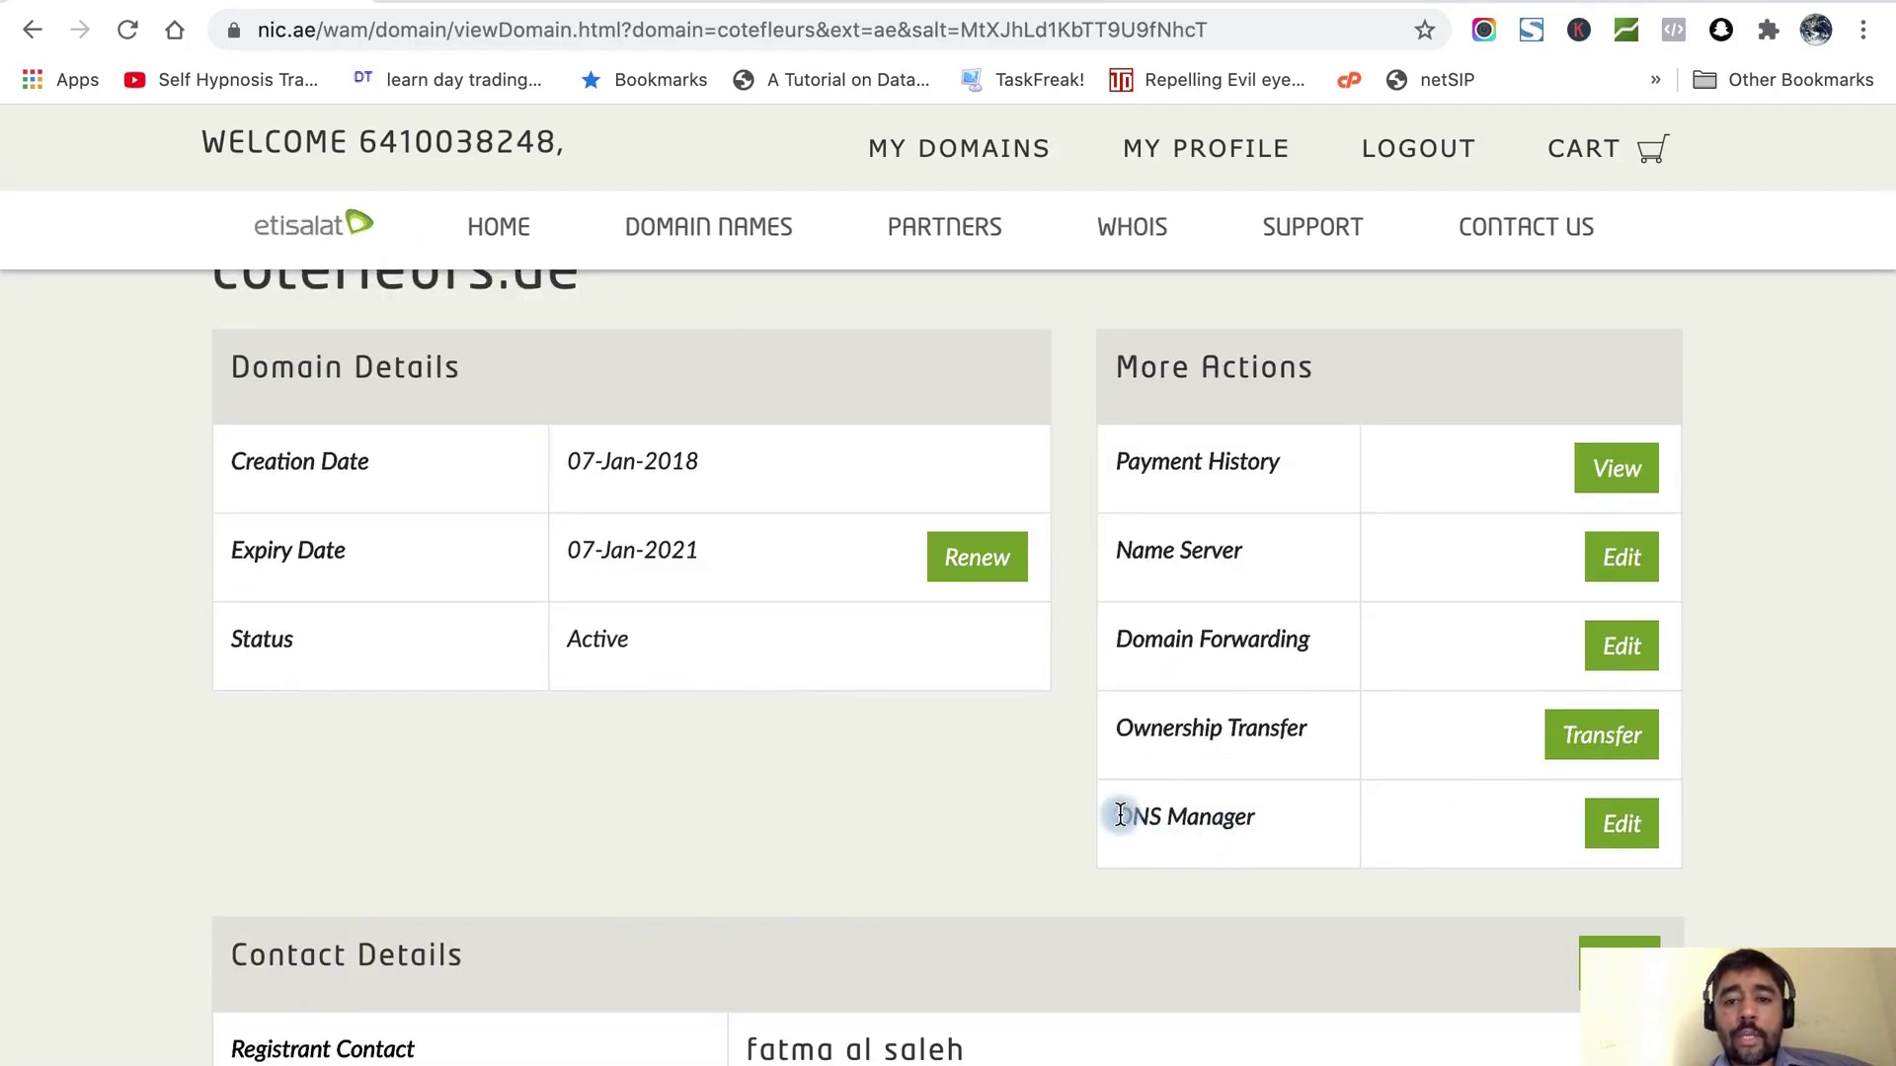
pyautogui.moveTo(1120, 814); pyautogui.dragTo(1314, 820)
pyautogui.click(1626, 824)
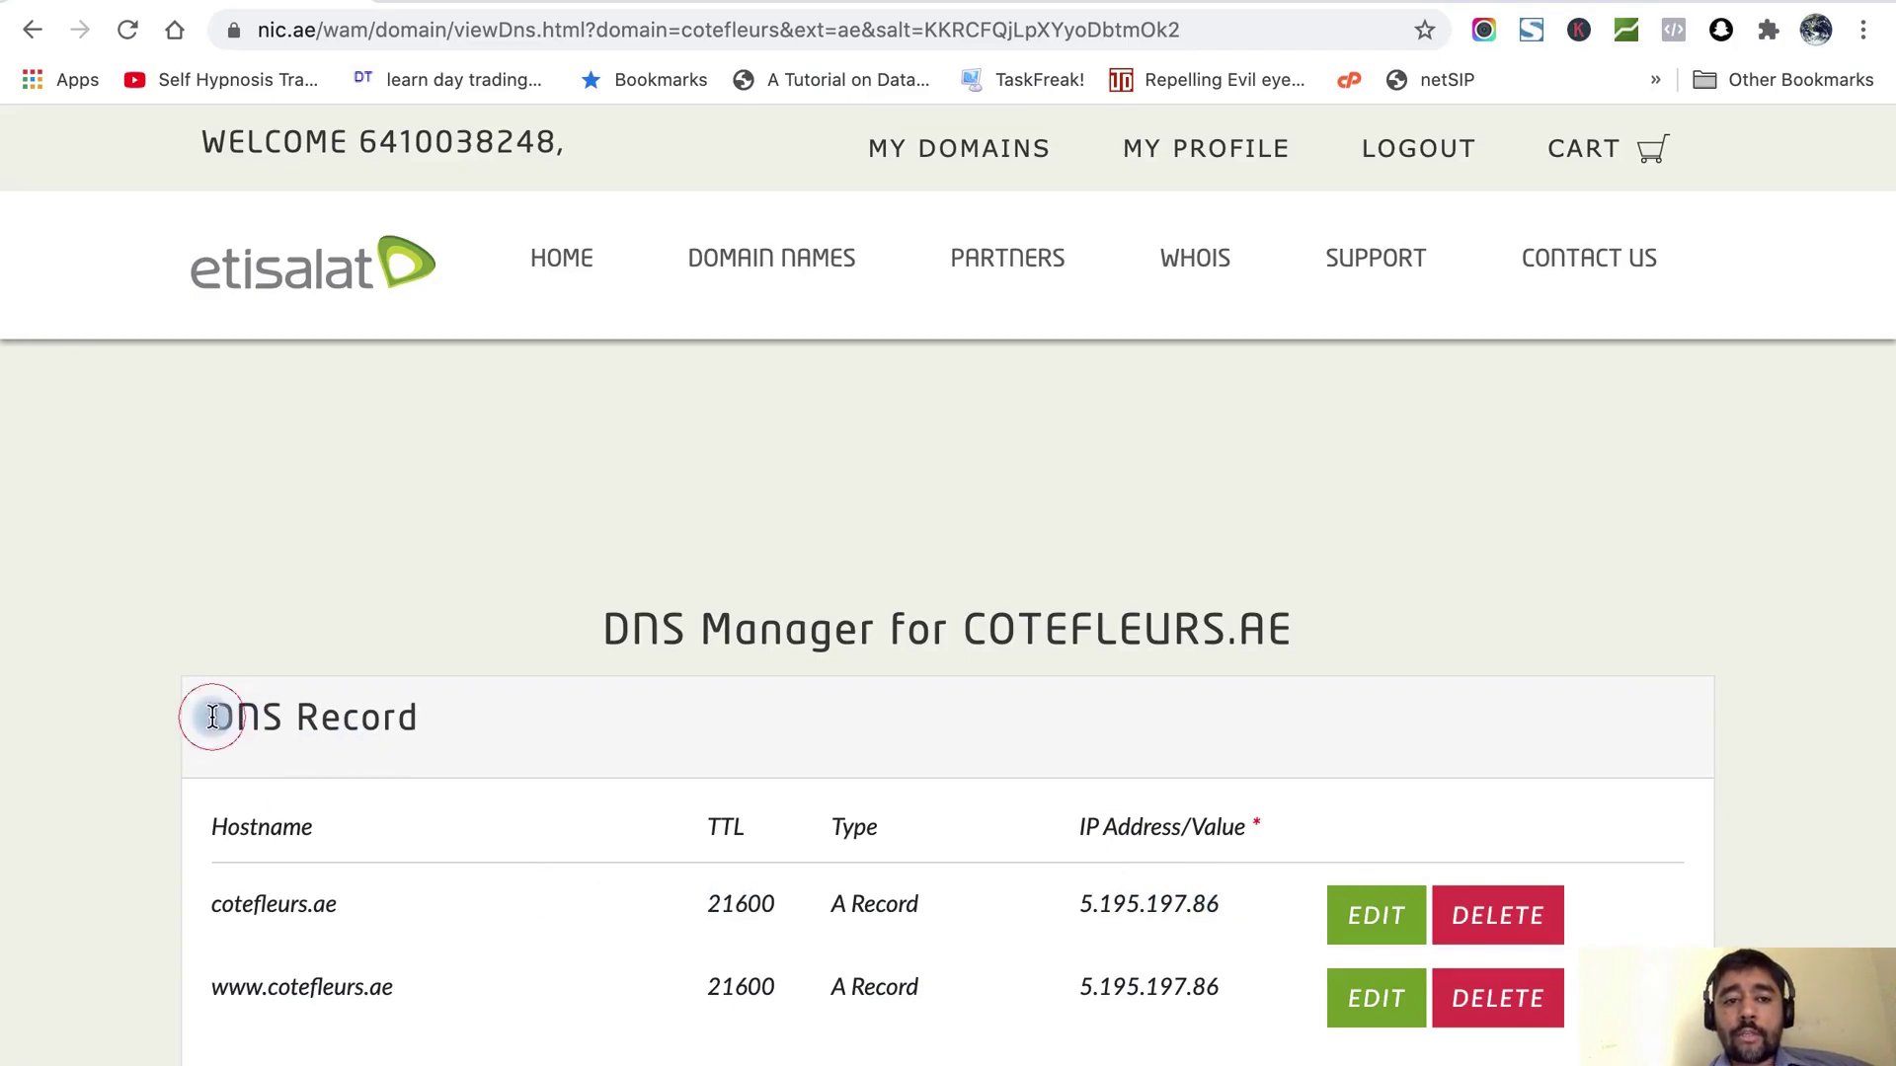
pyautogui.moveTo(208, 717); pyautogui.dragTo(482, 725)
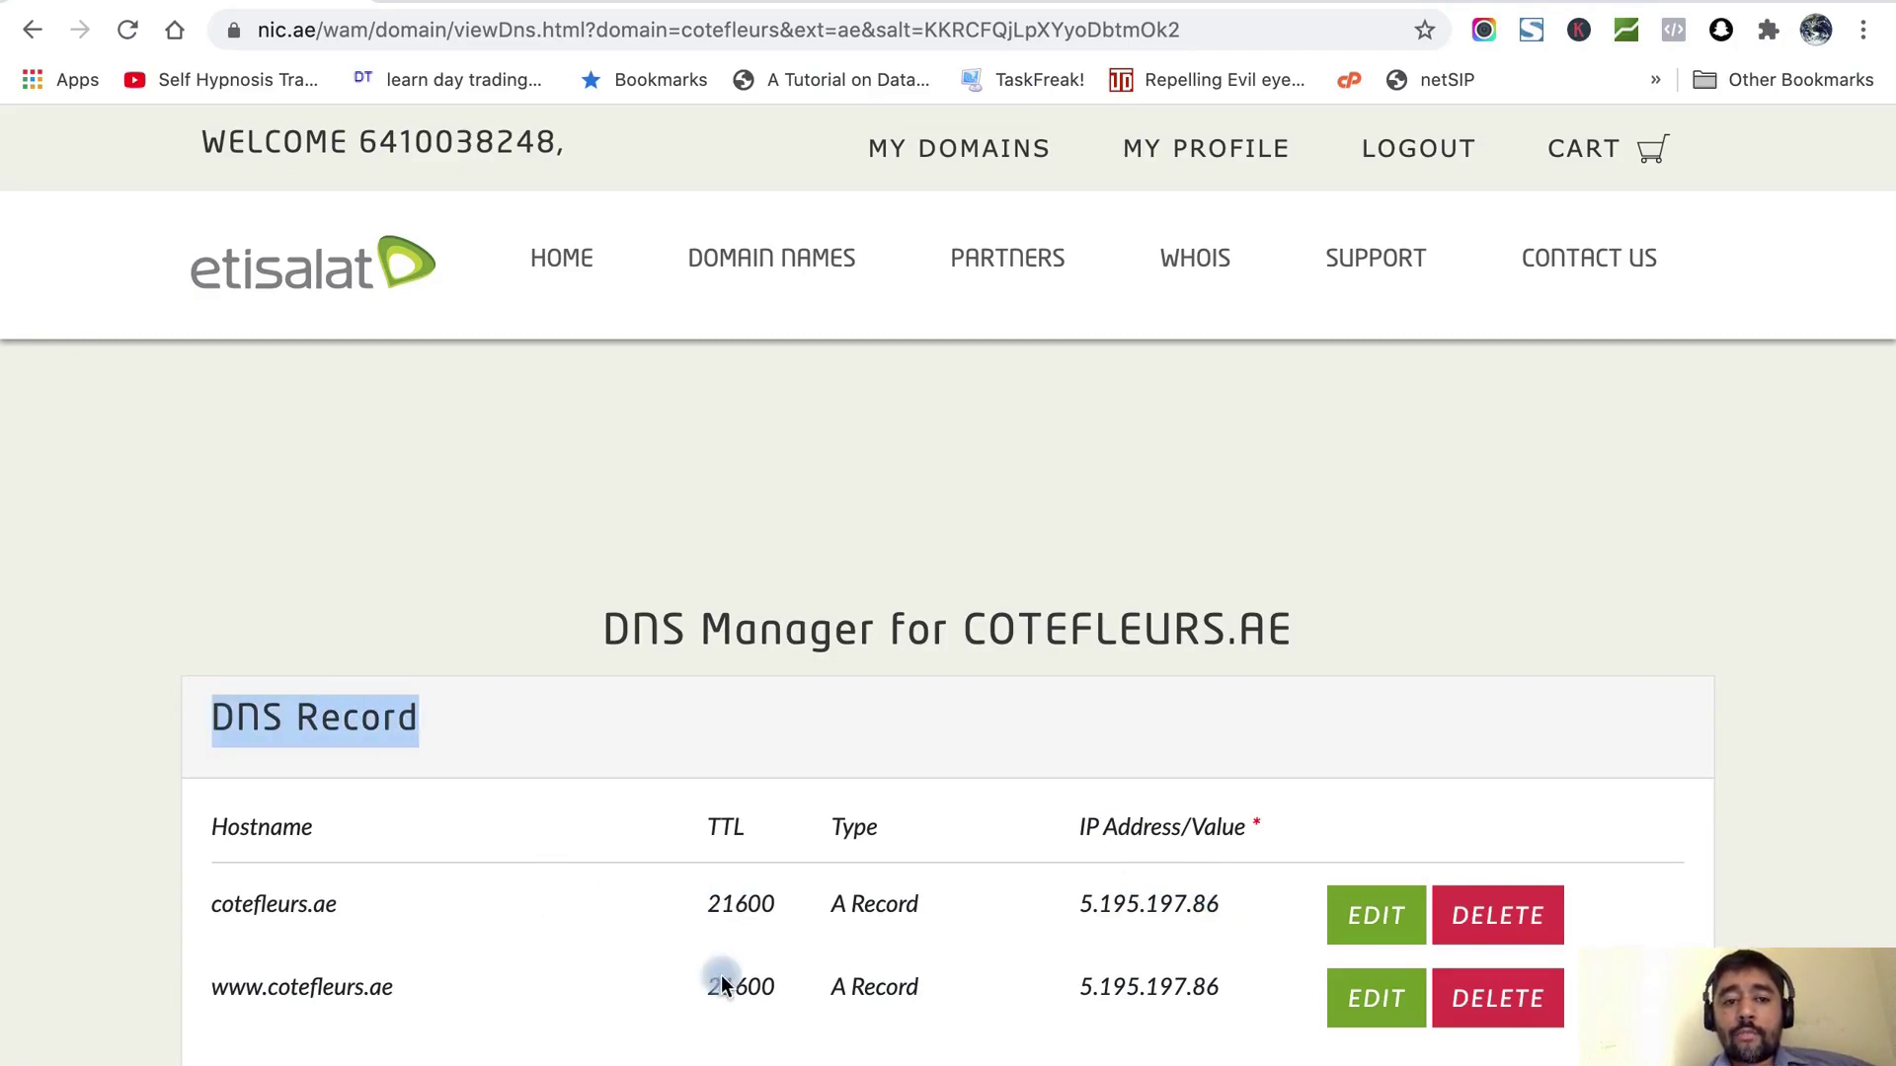
pyautogui.click(482, 925)
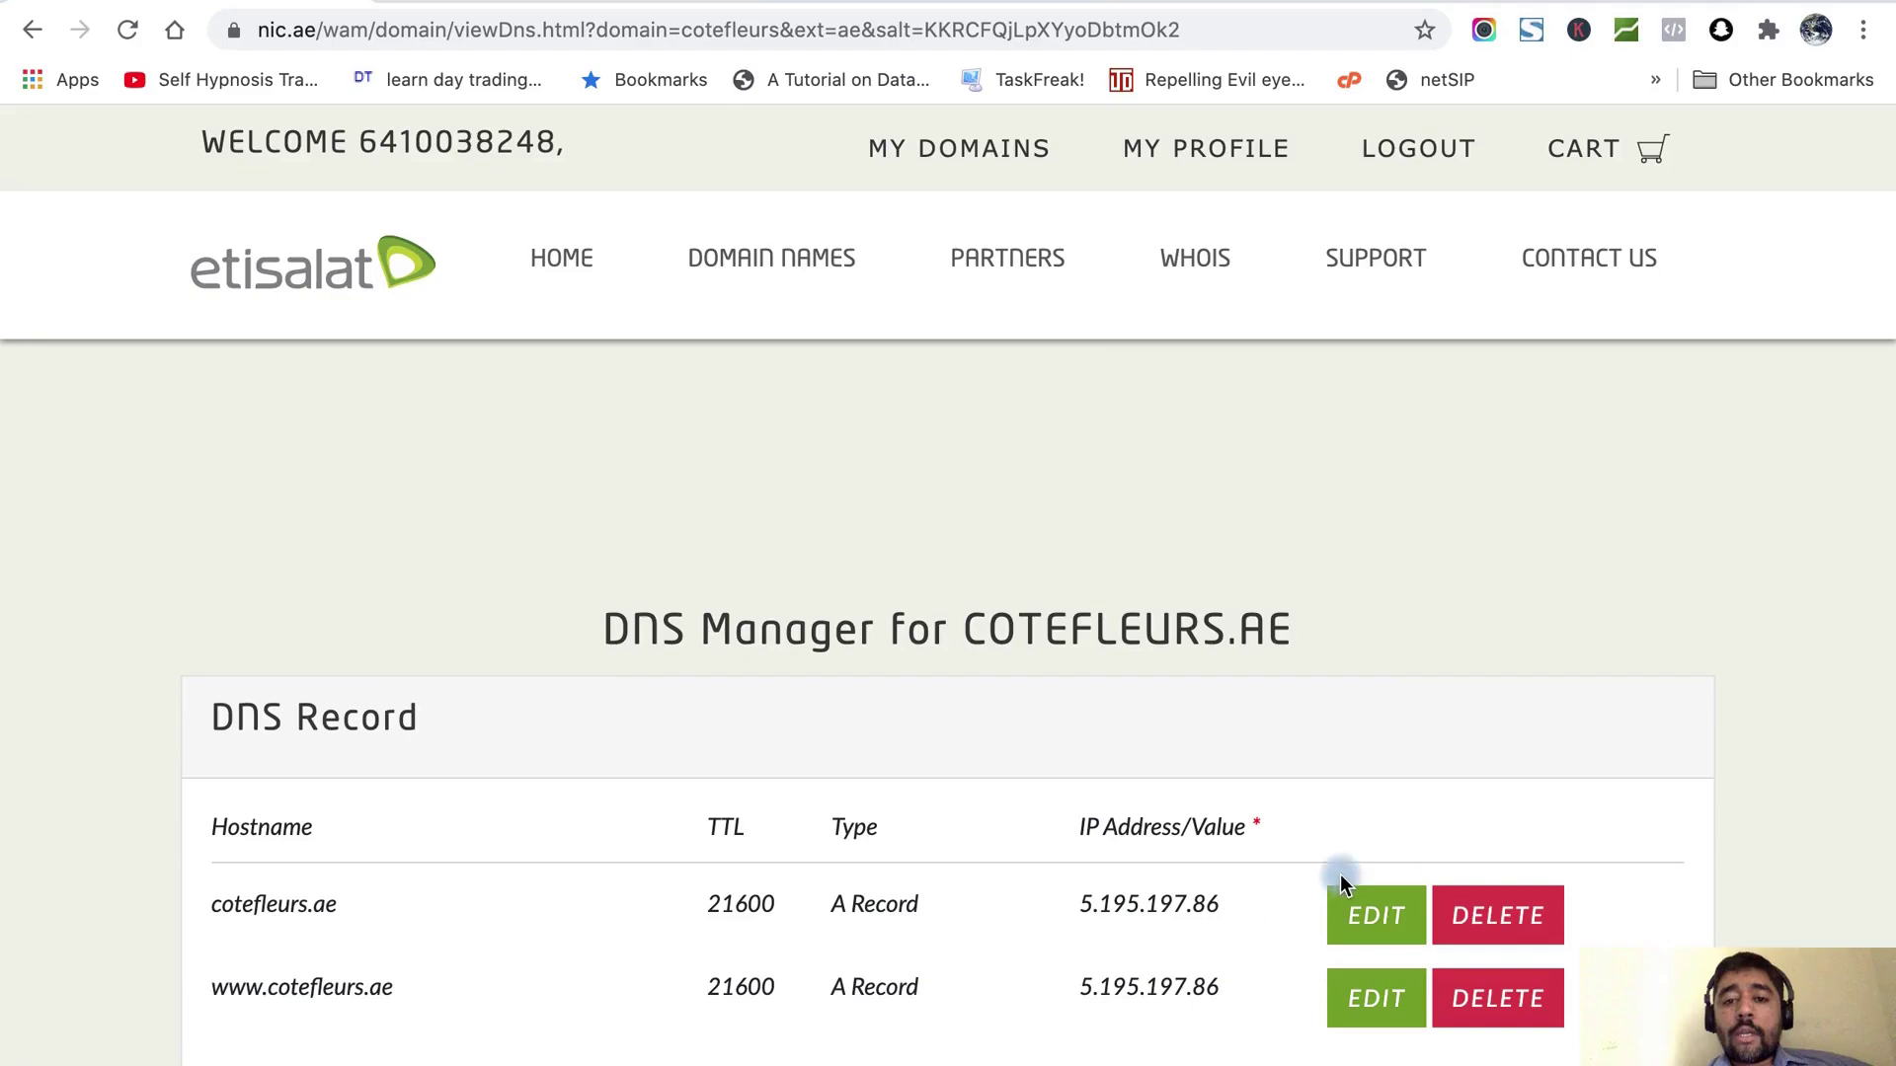
# Change the cotefleurs.ae A record to Shopify's IP address 23.227.38.65, copied from the Shopify help page, and save the modification.
pyautogui.click(1380, 921)
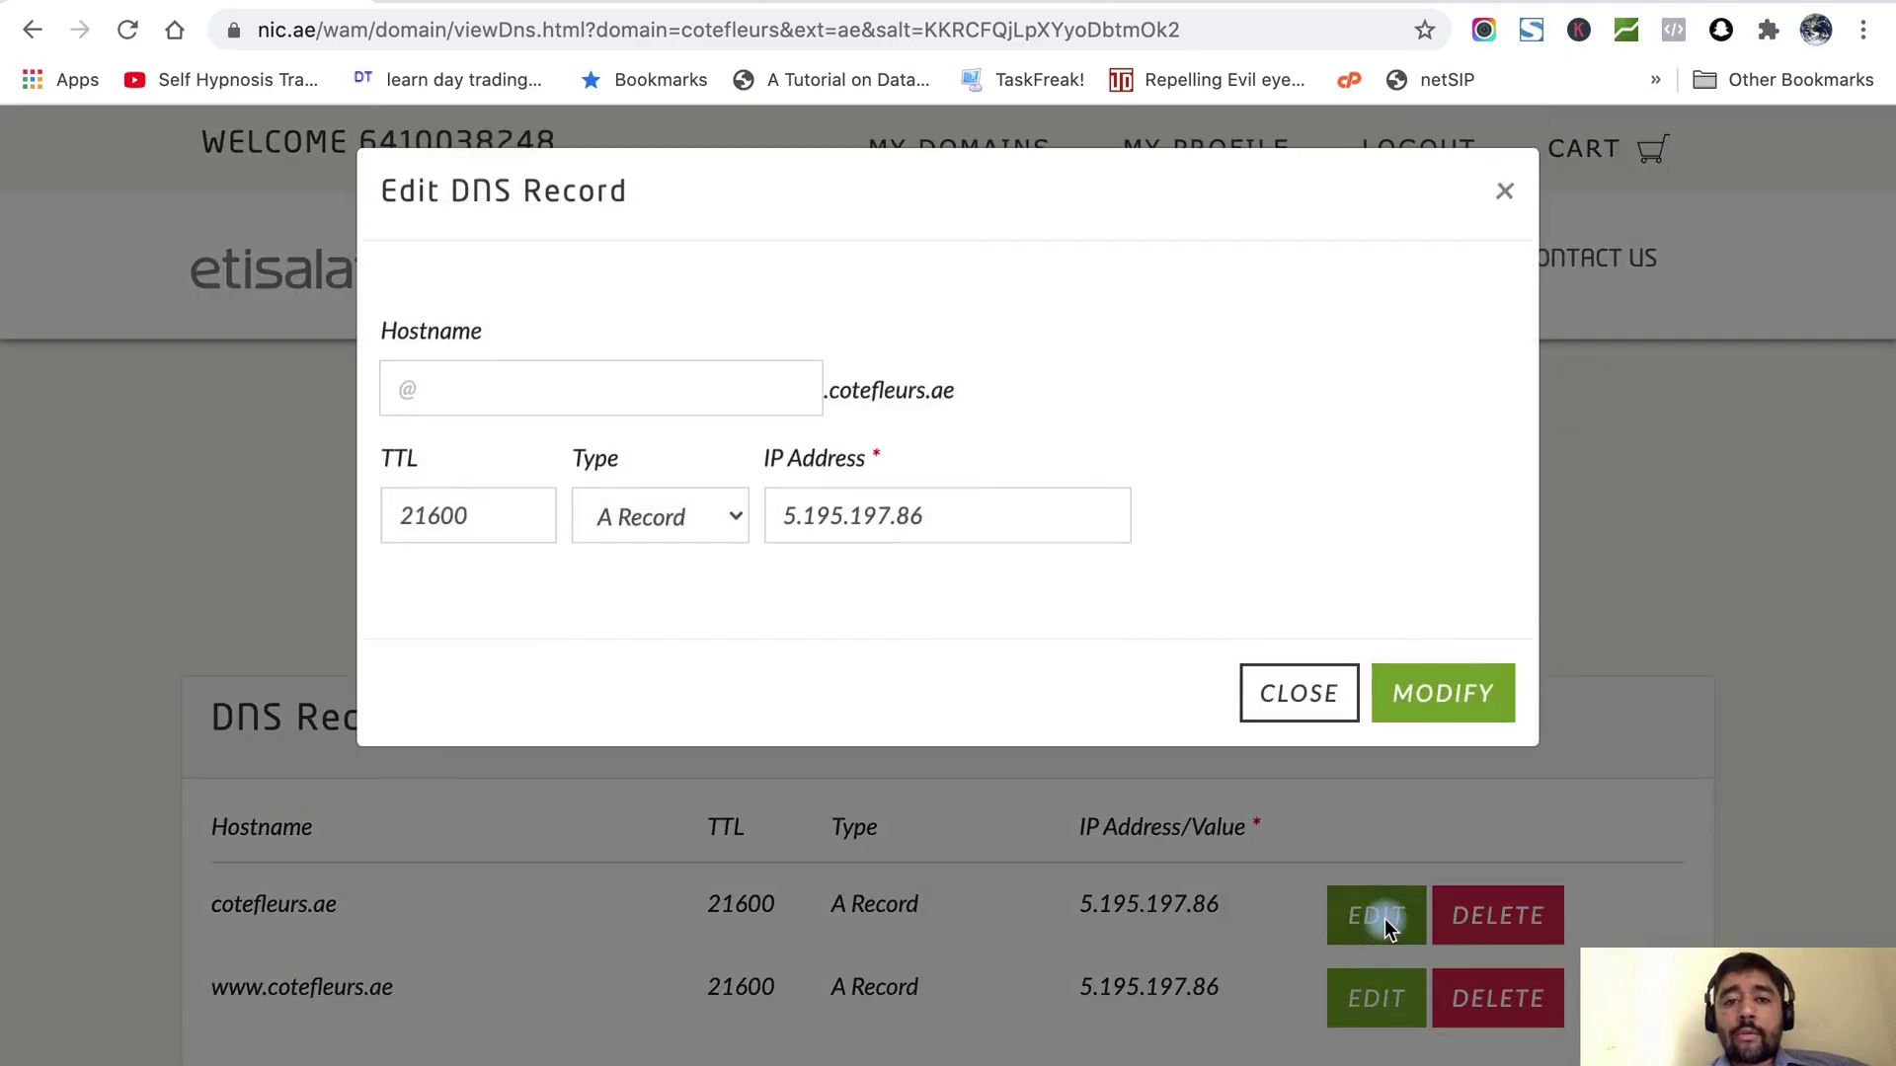
pyautogui.click(1228, 3)
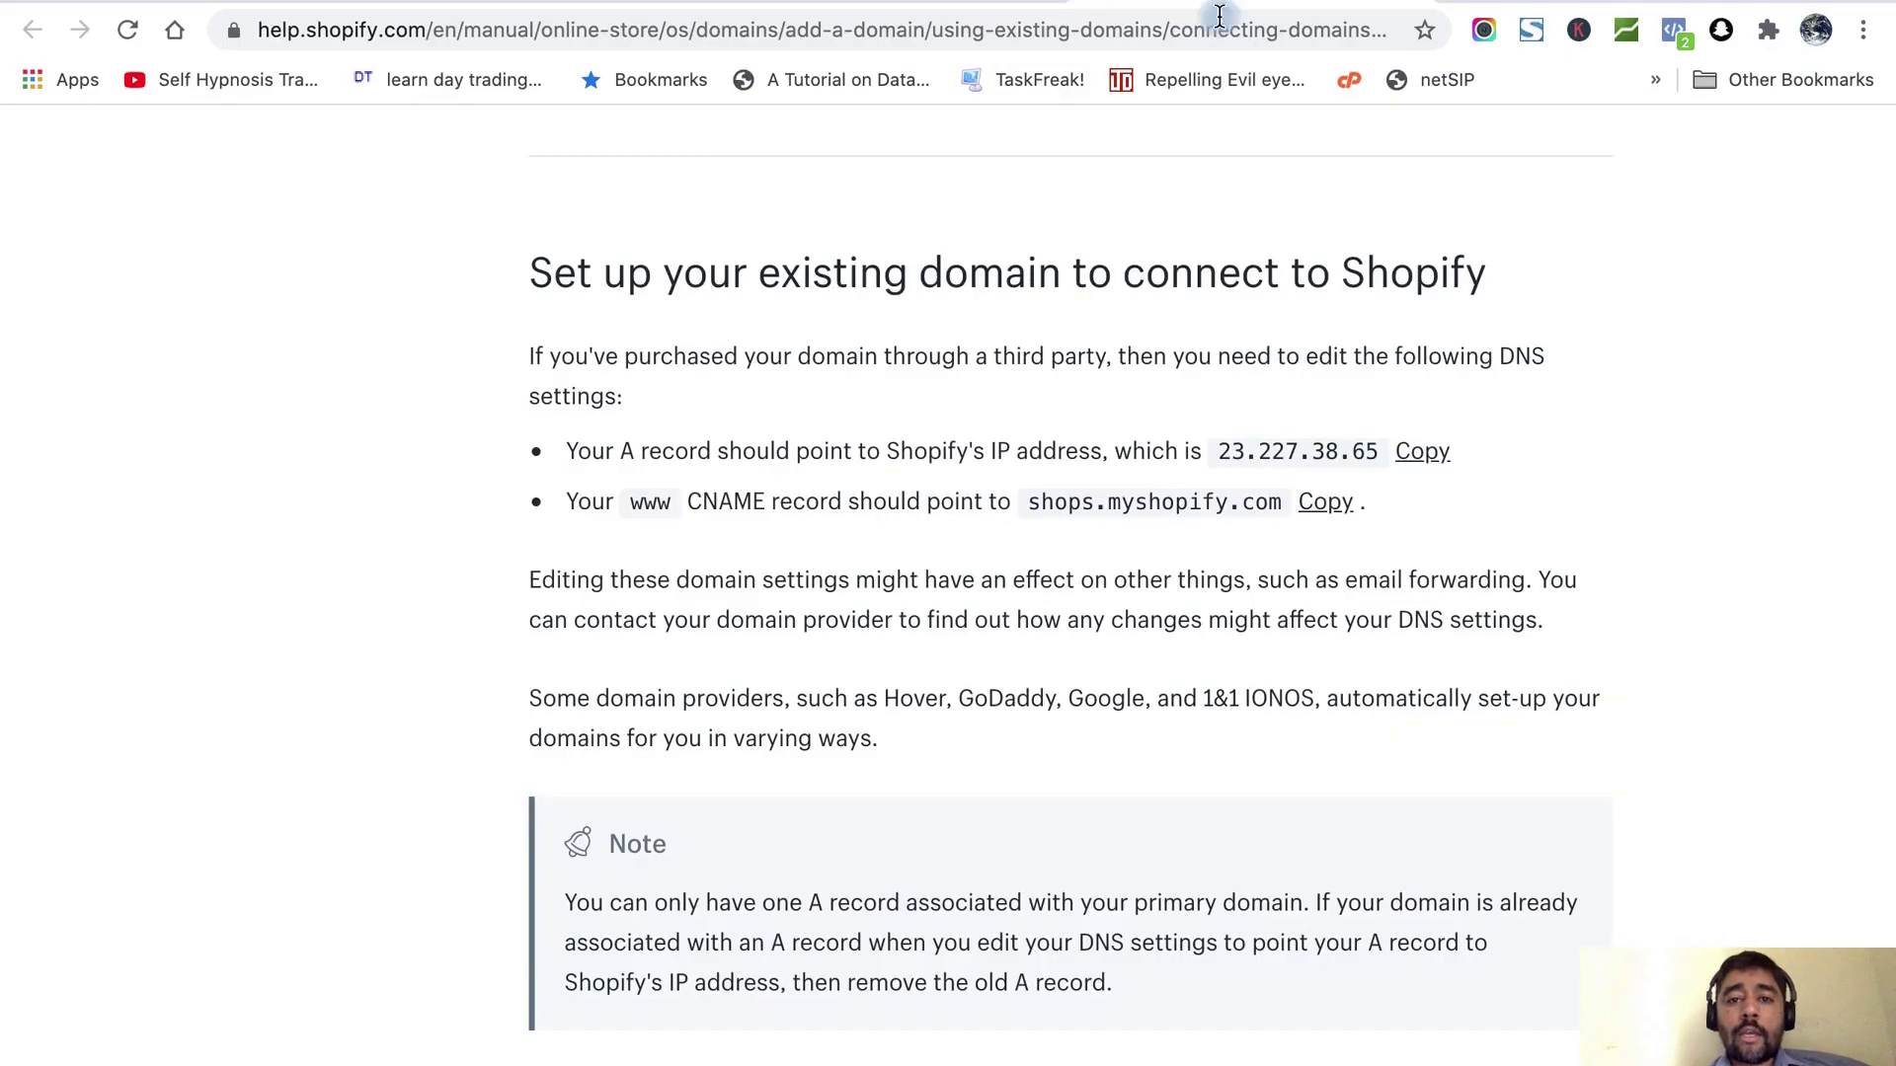
pyautogui.click(1434, 464)
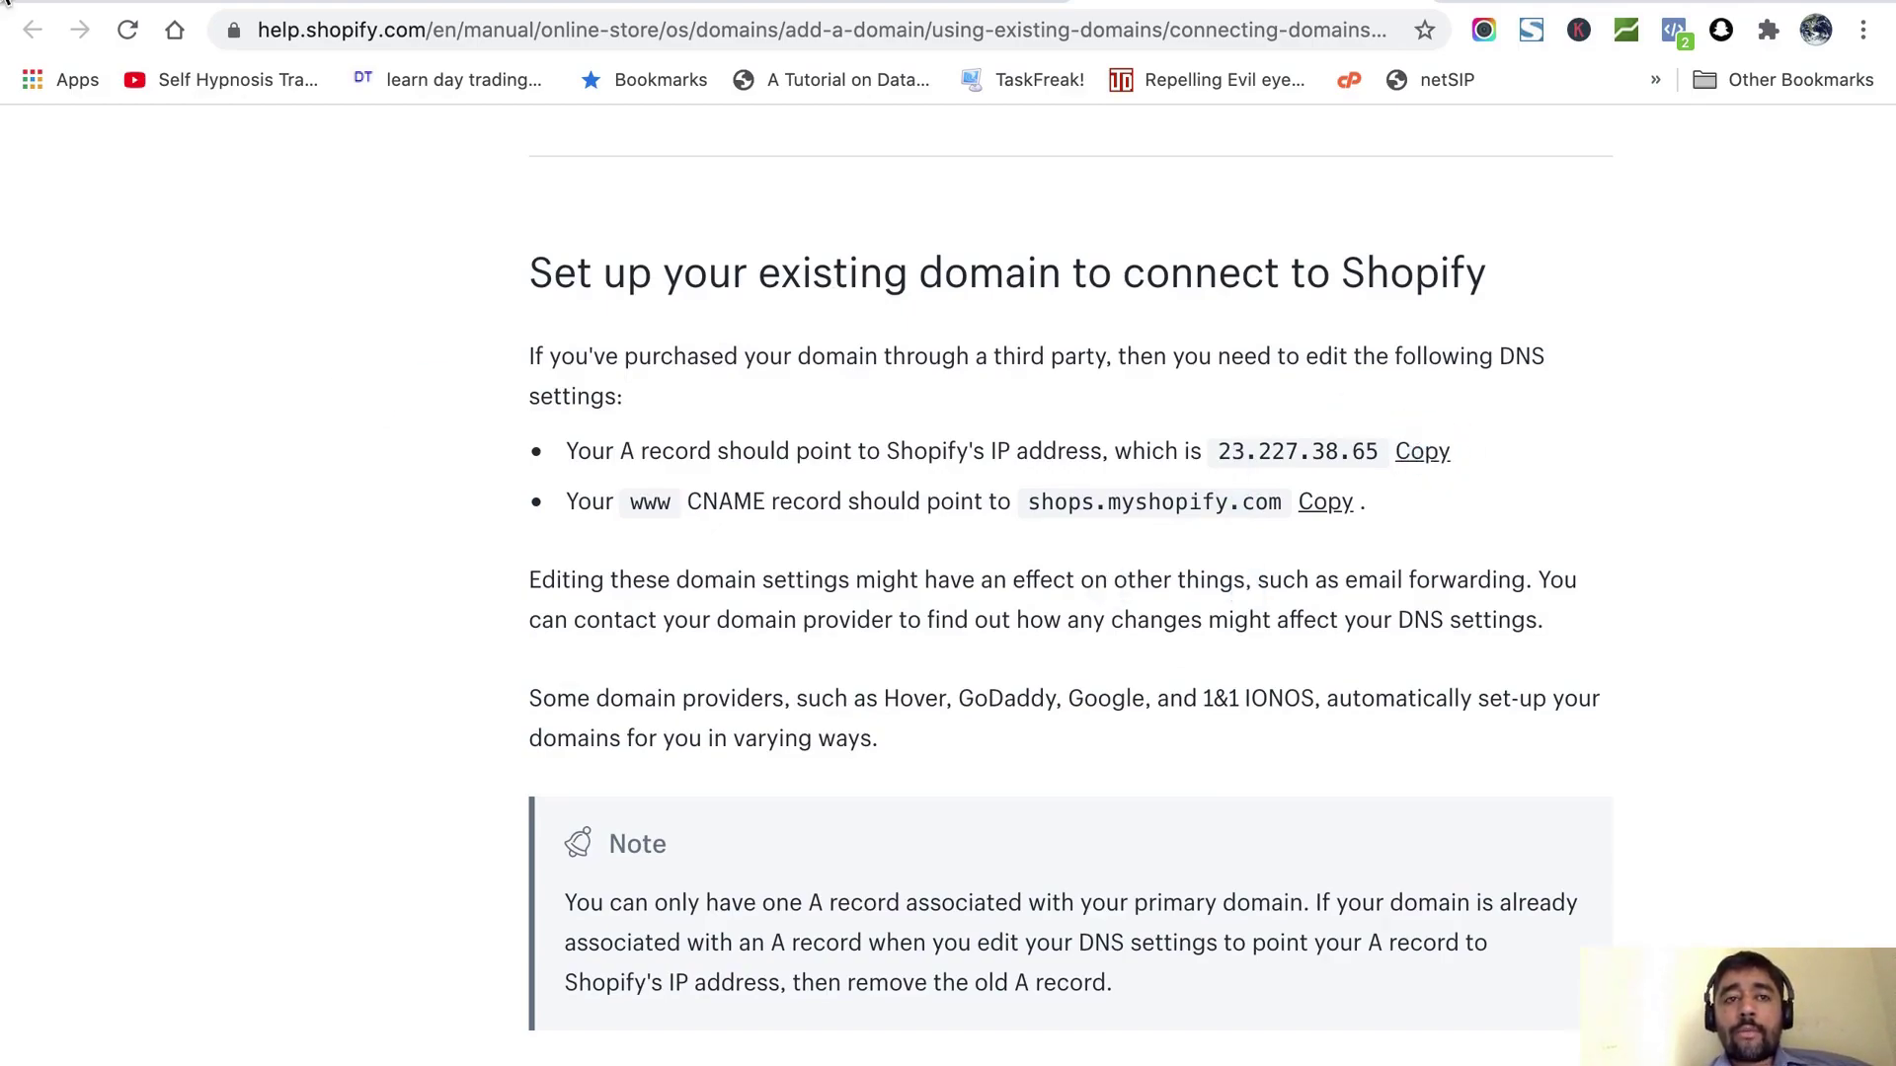
pyautogui.click(188, 4)
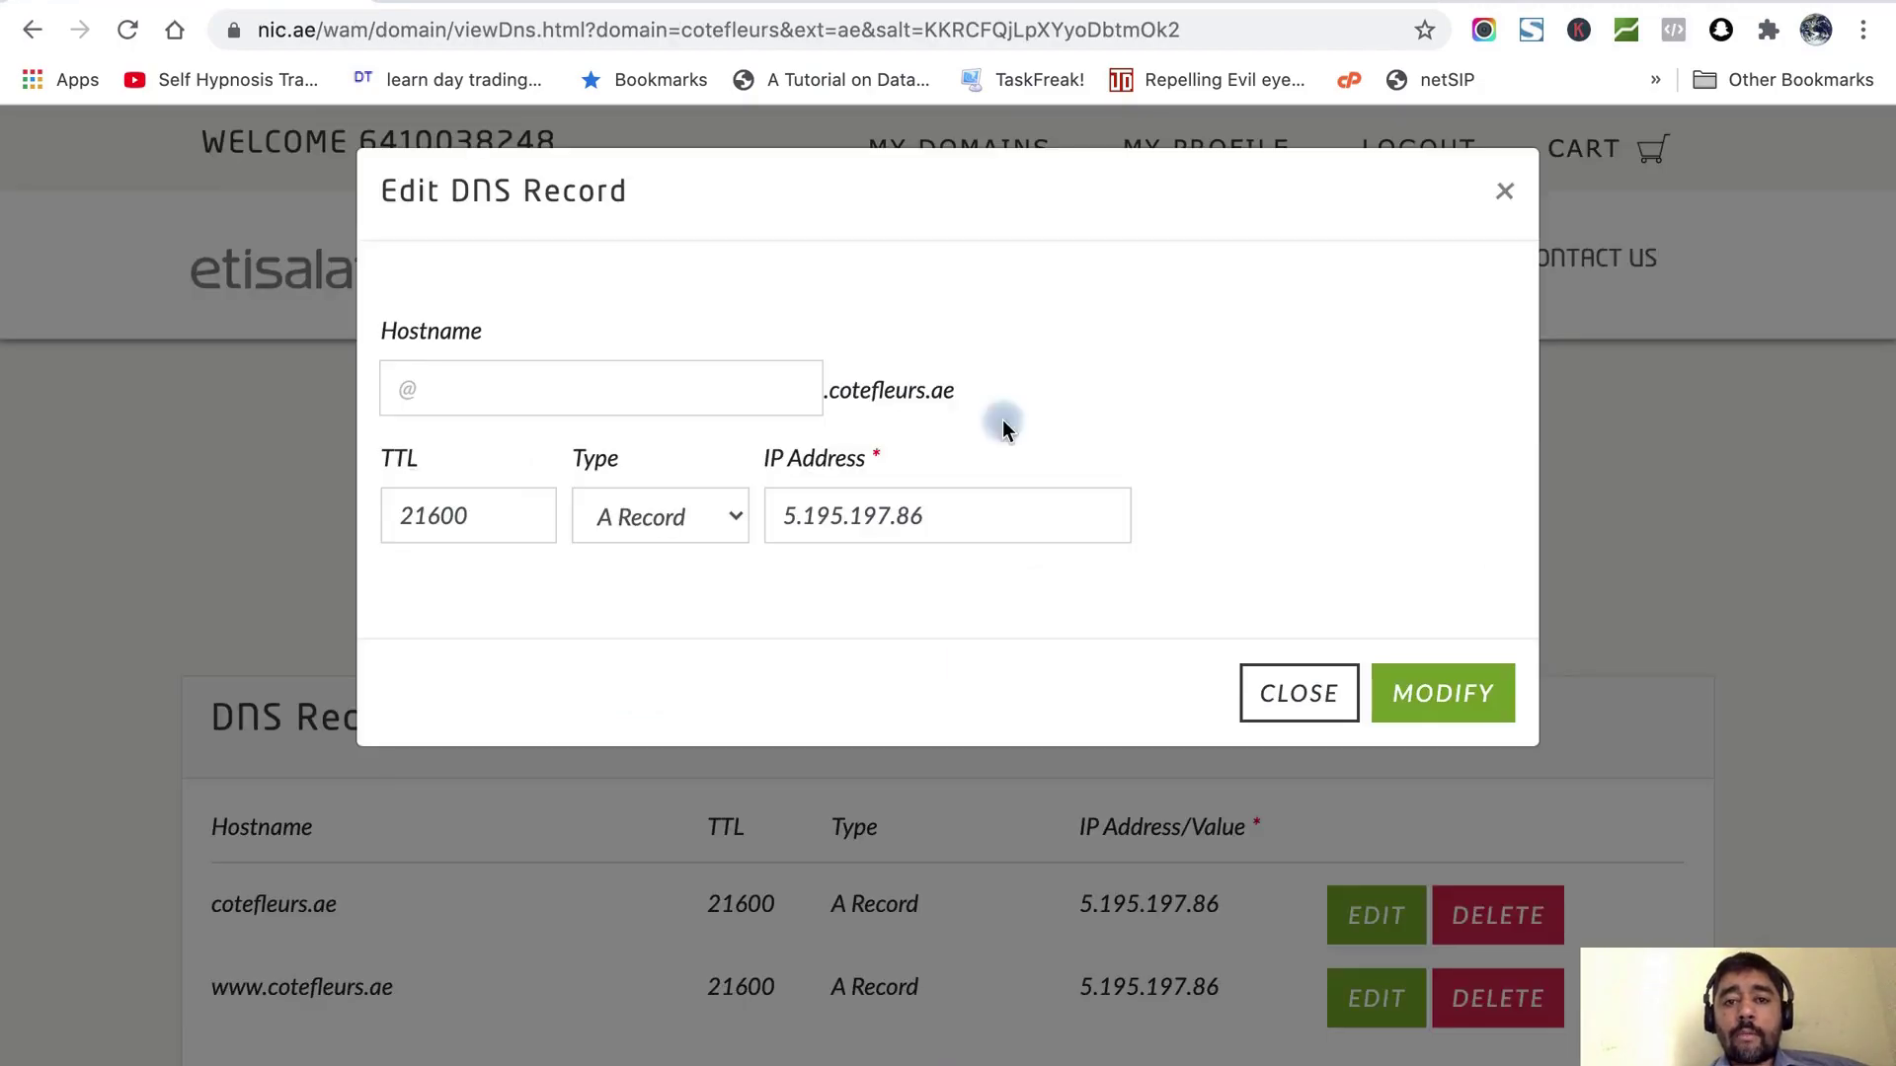
pyautogui.tripleClick(979, 517)
pyautogui.press('super+v')
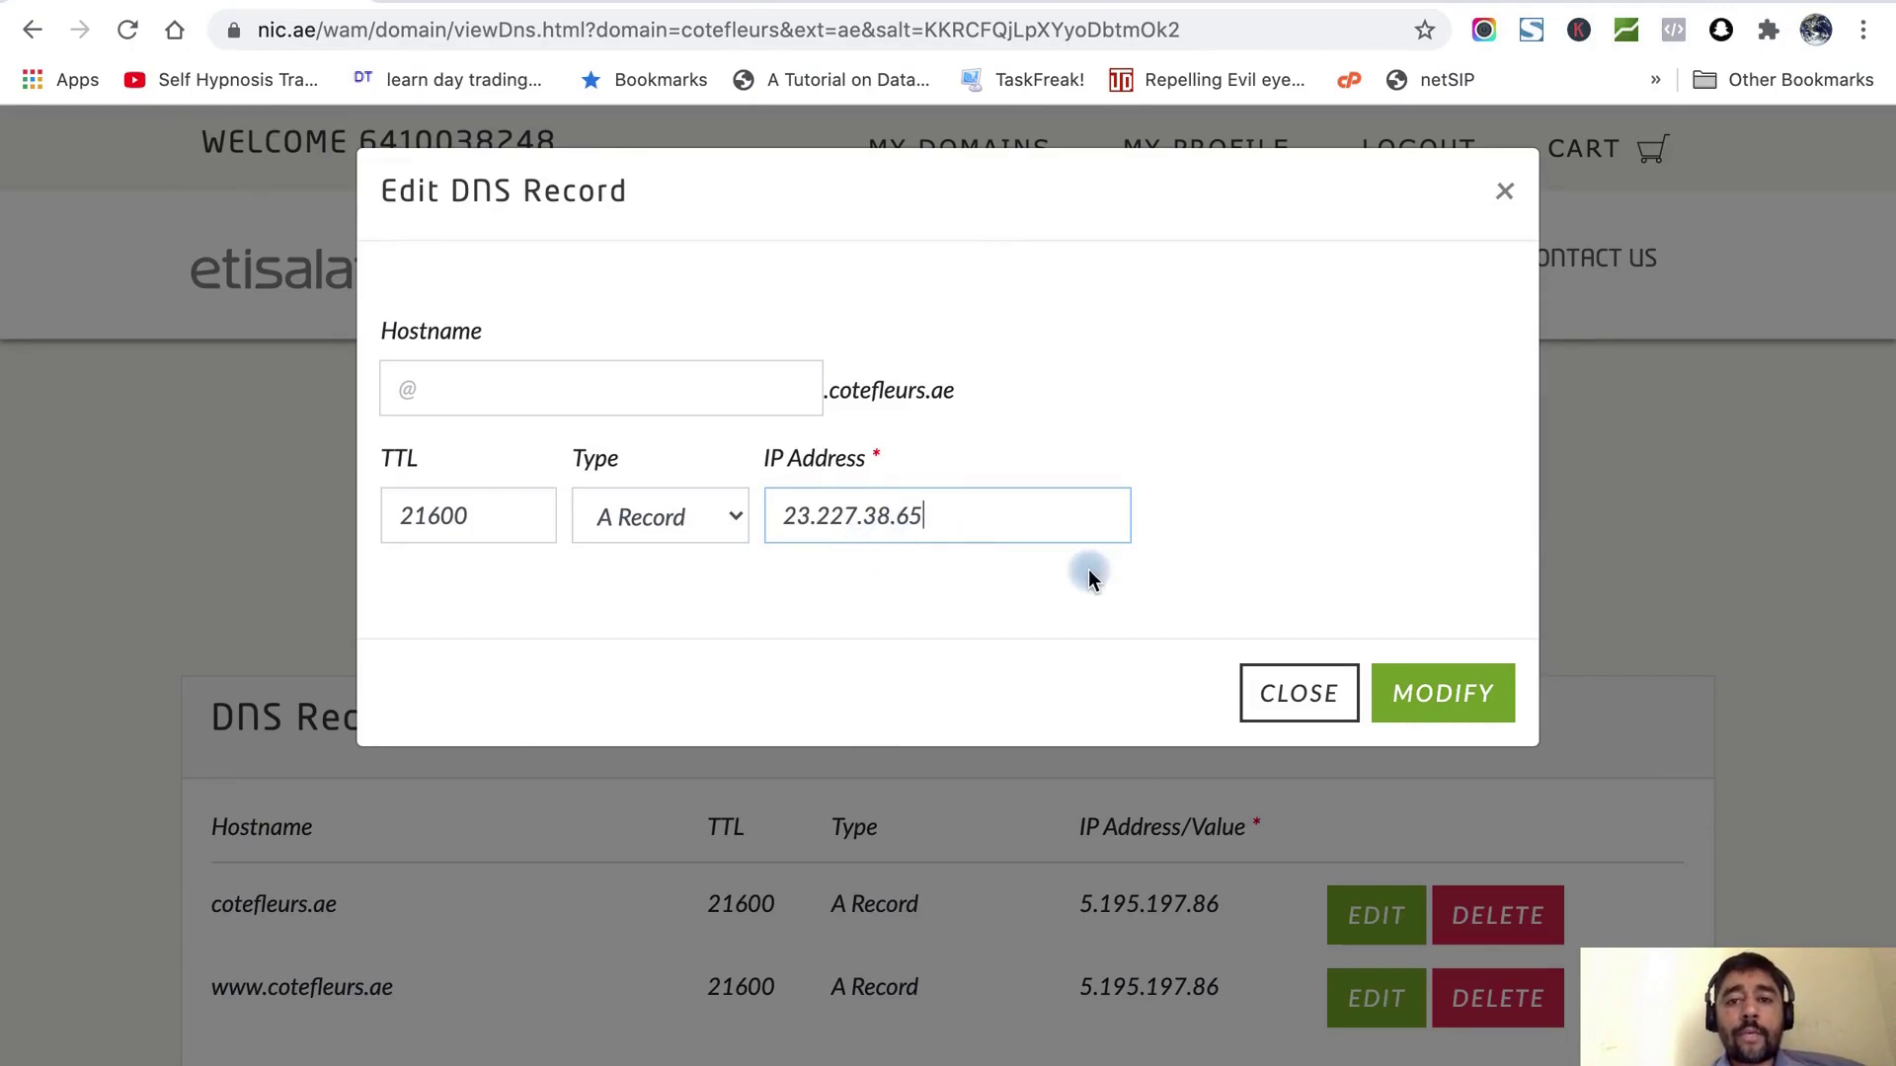
pyautogui.click(1466, 702)
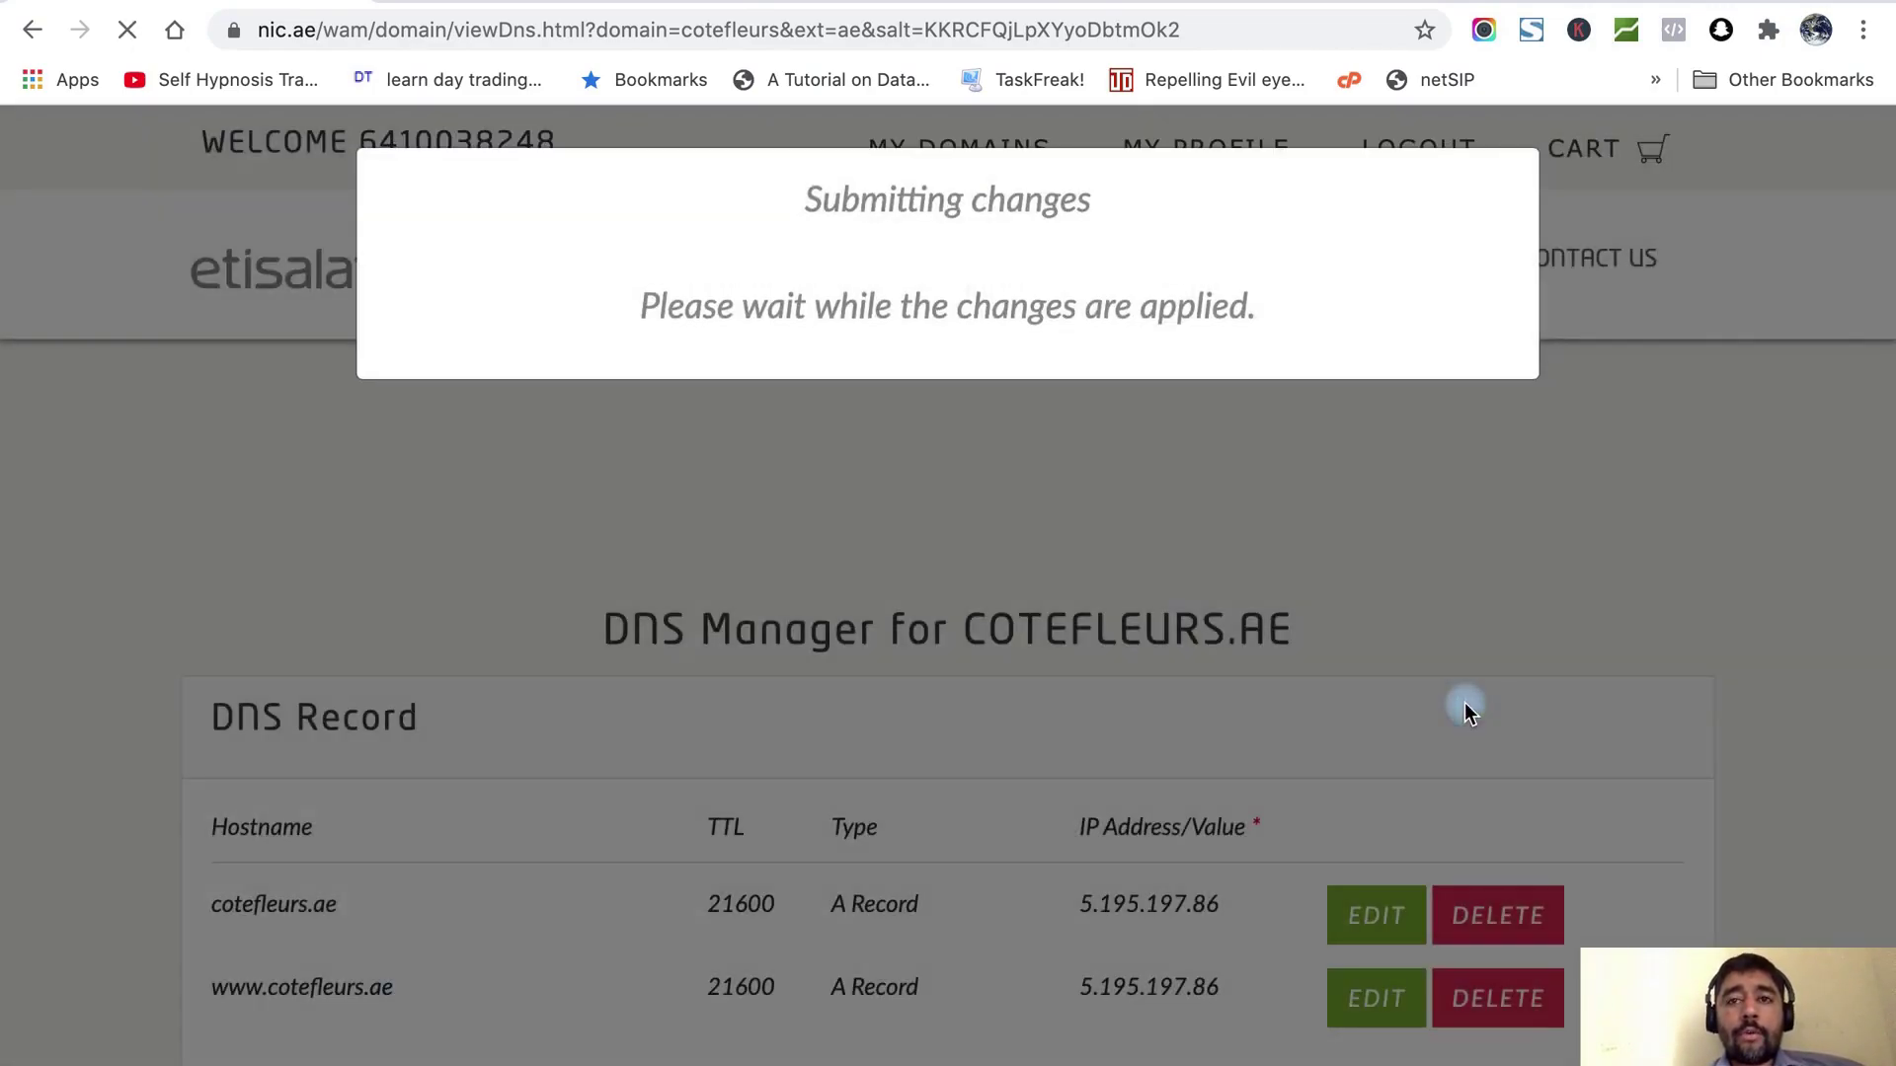
# Start a new CNAME record with the alias shops.myshopify.com, copied from the Shopify help page.
pyautogui.hotkey('ctrl', 'Tab')
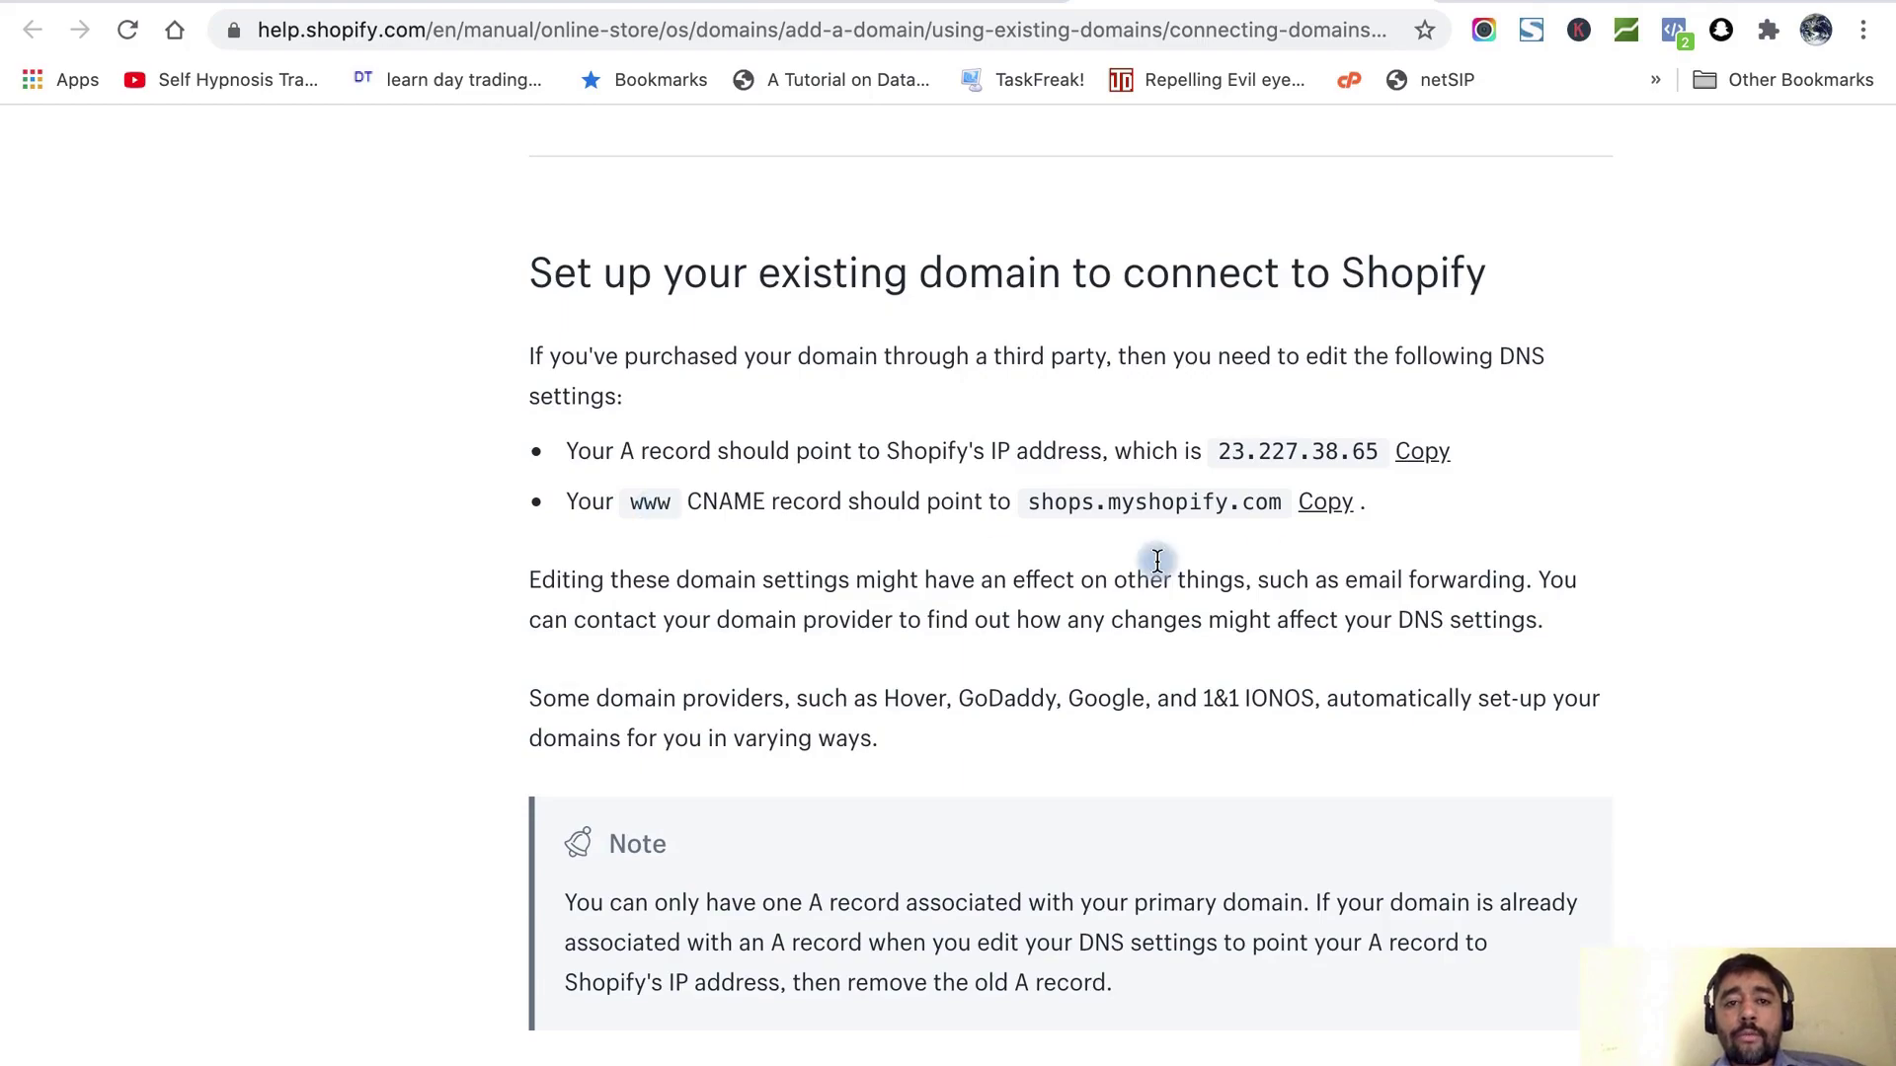
pyautogui.hotkey('ctrl', 'shift', 'Tab')
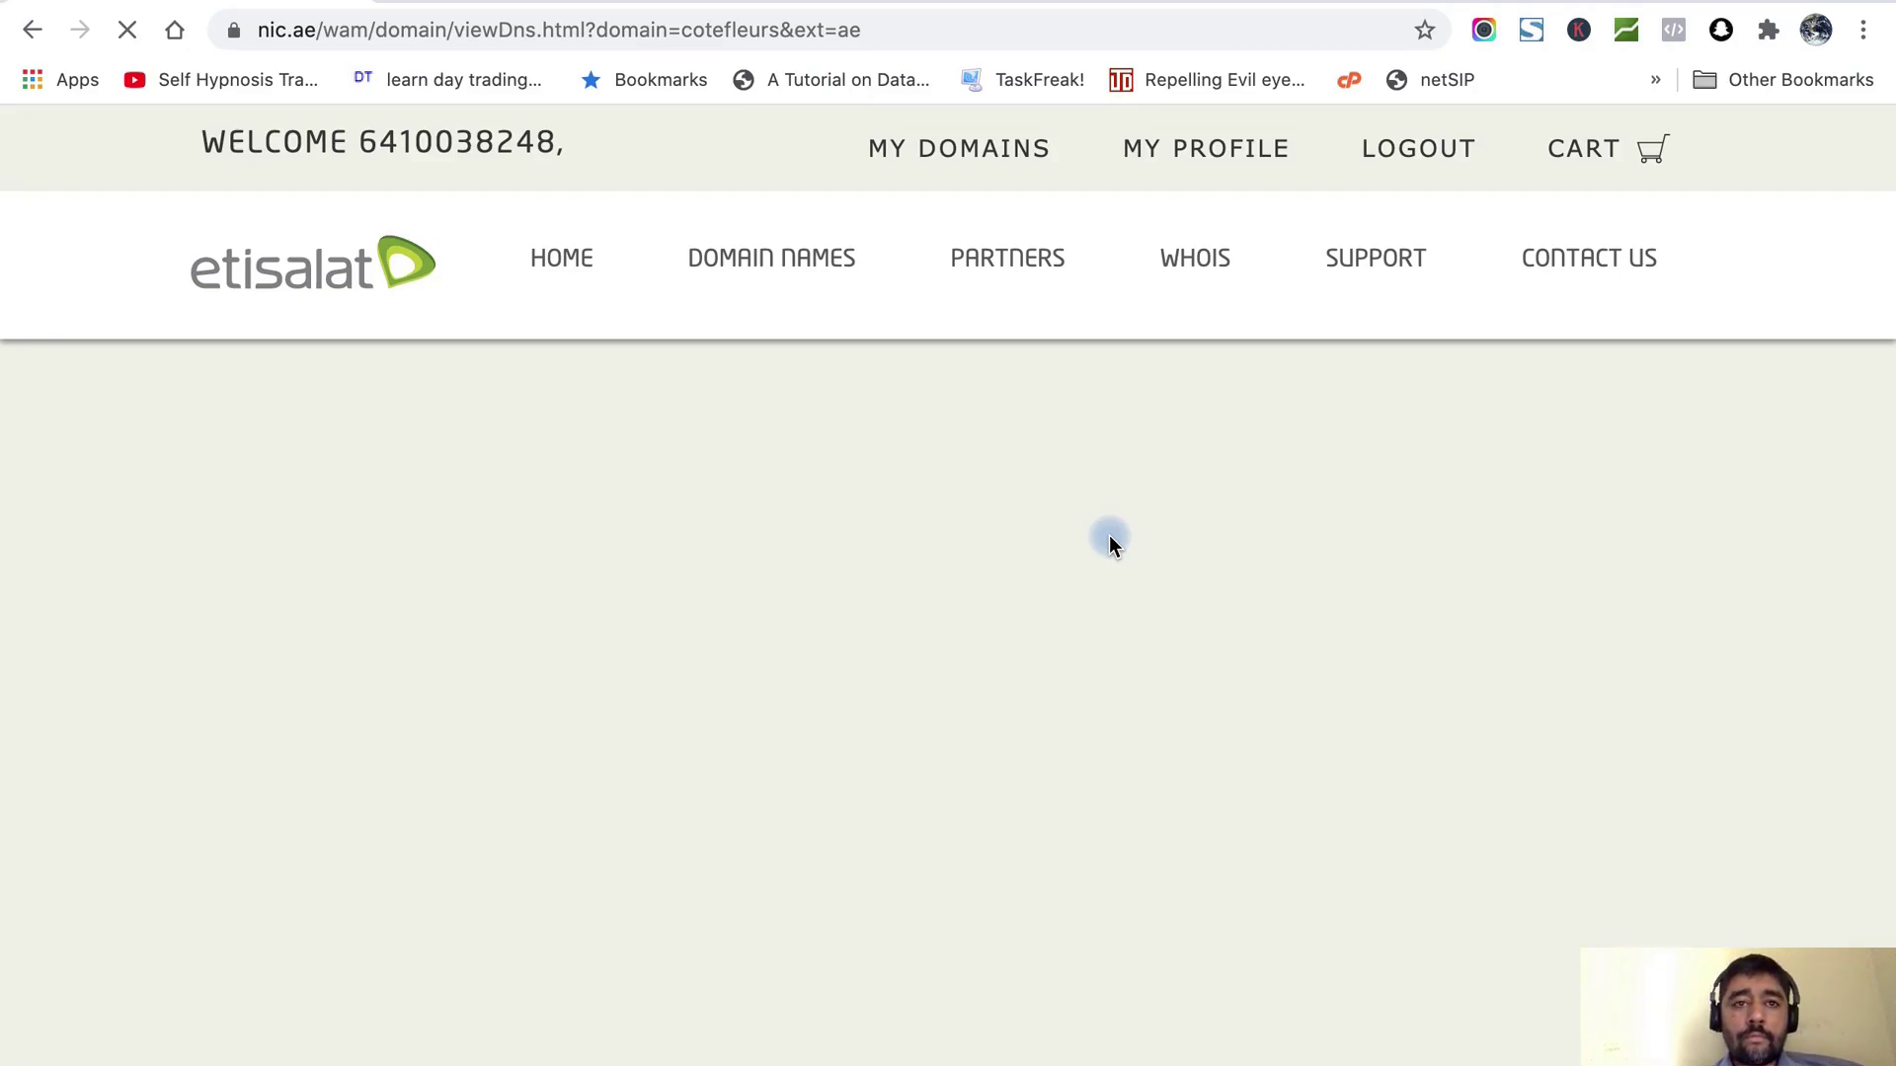
pyautogui.scroll(-3, 1232, 779)
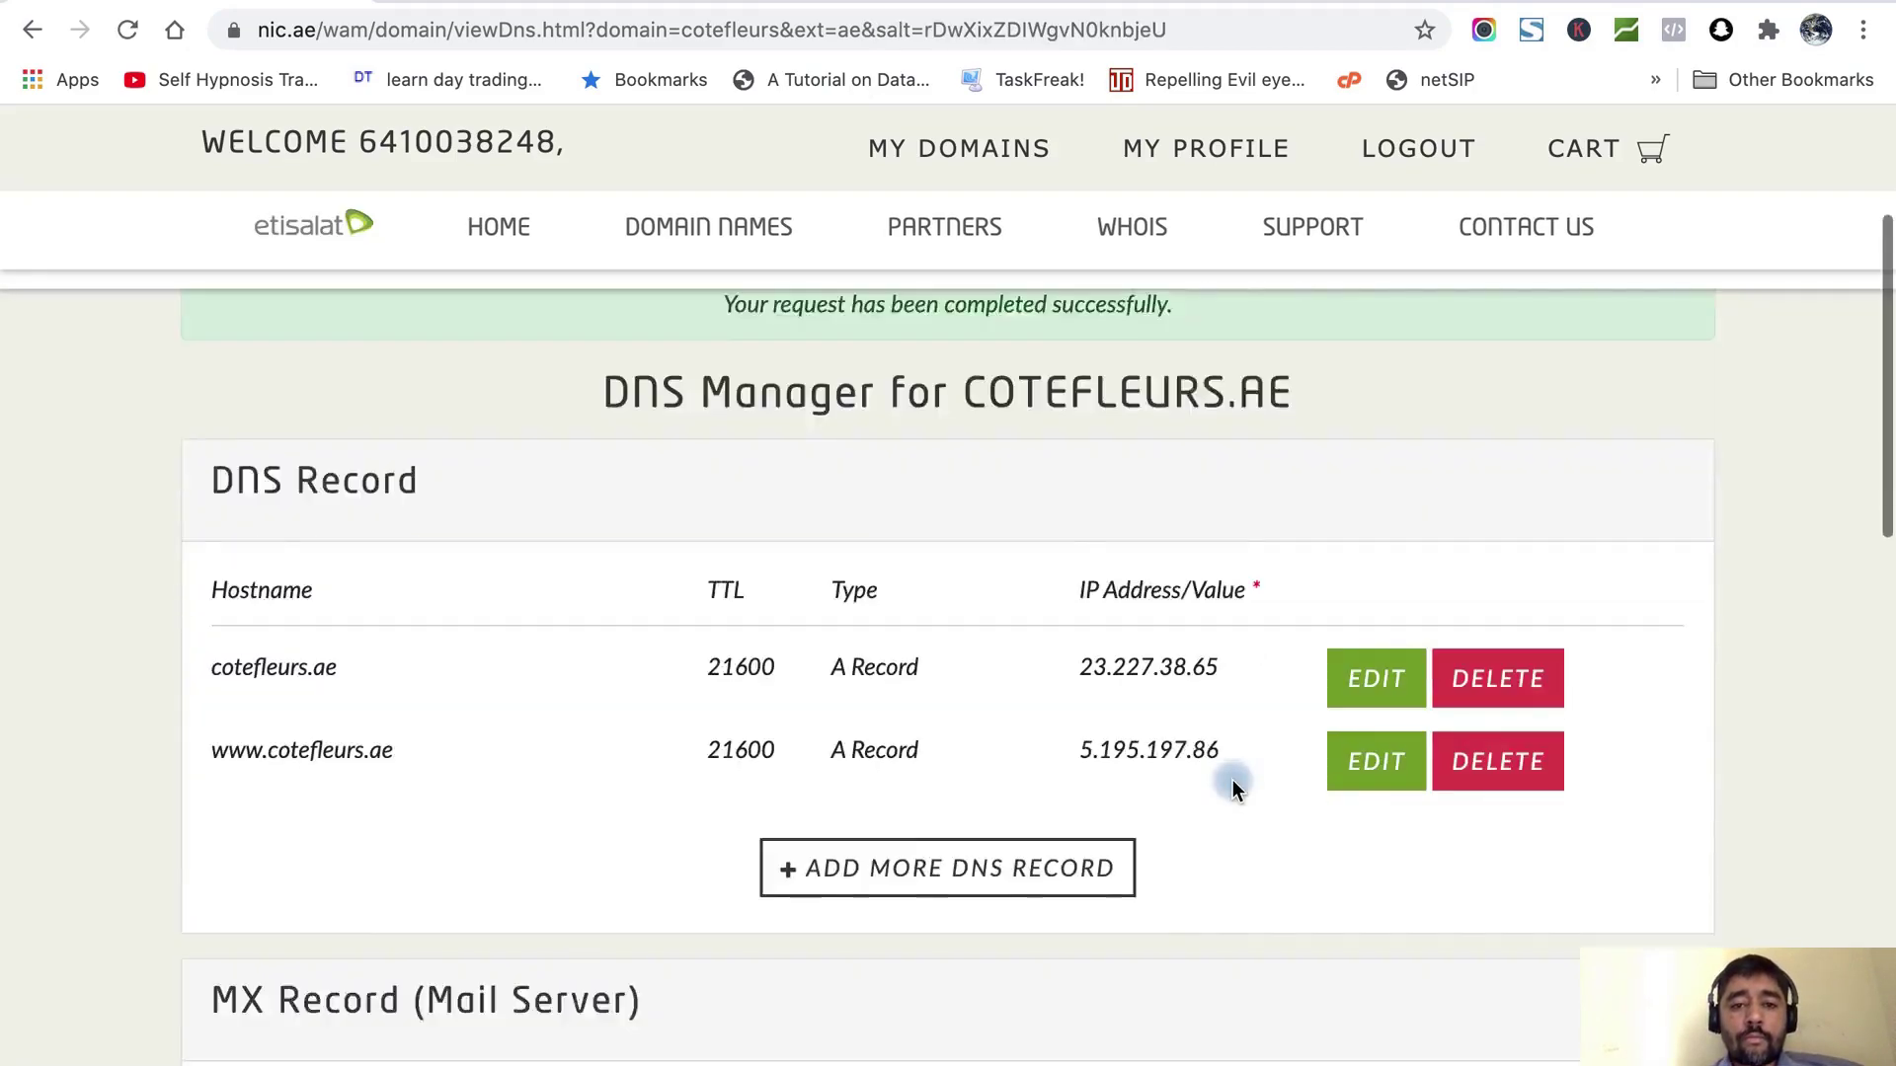
pyautogui.scroll(-12, 1232, 780)
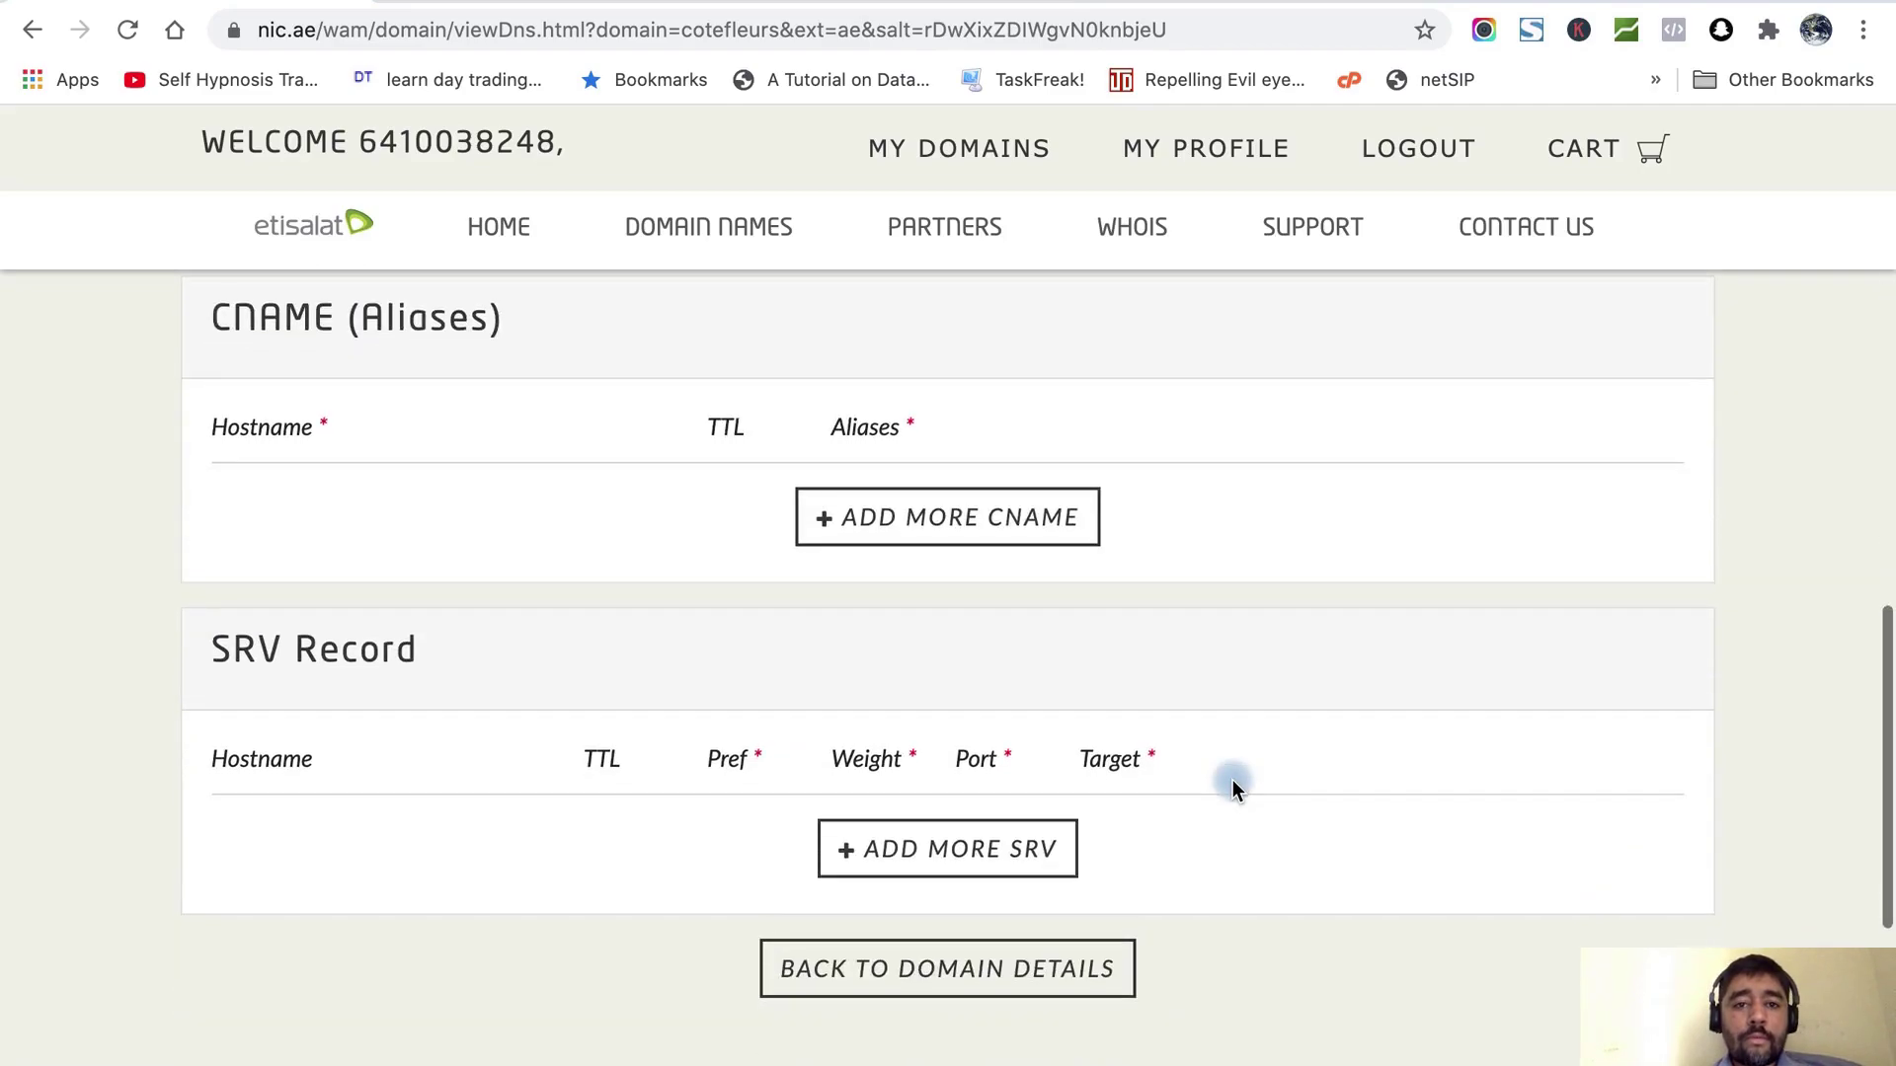
pyautogui.click(973, 524)
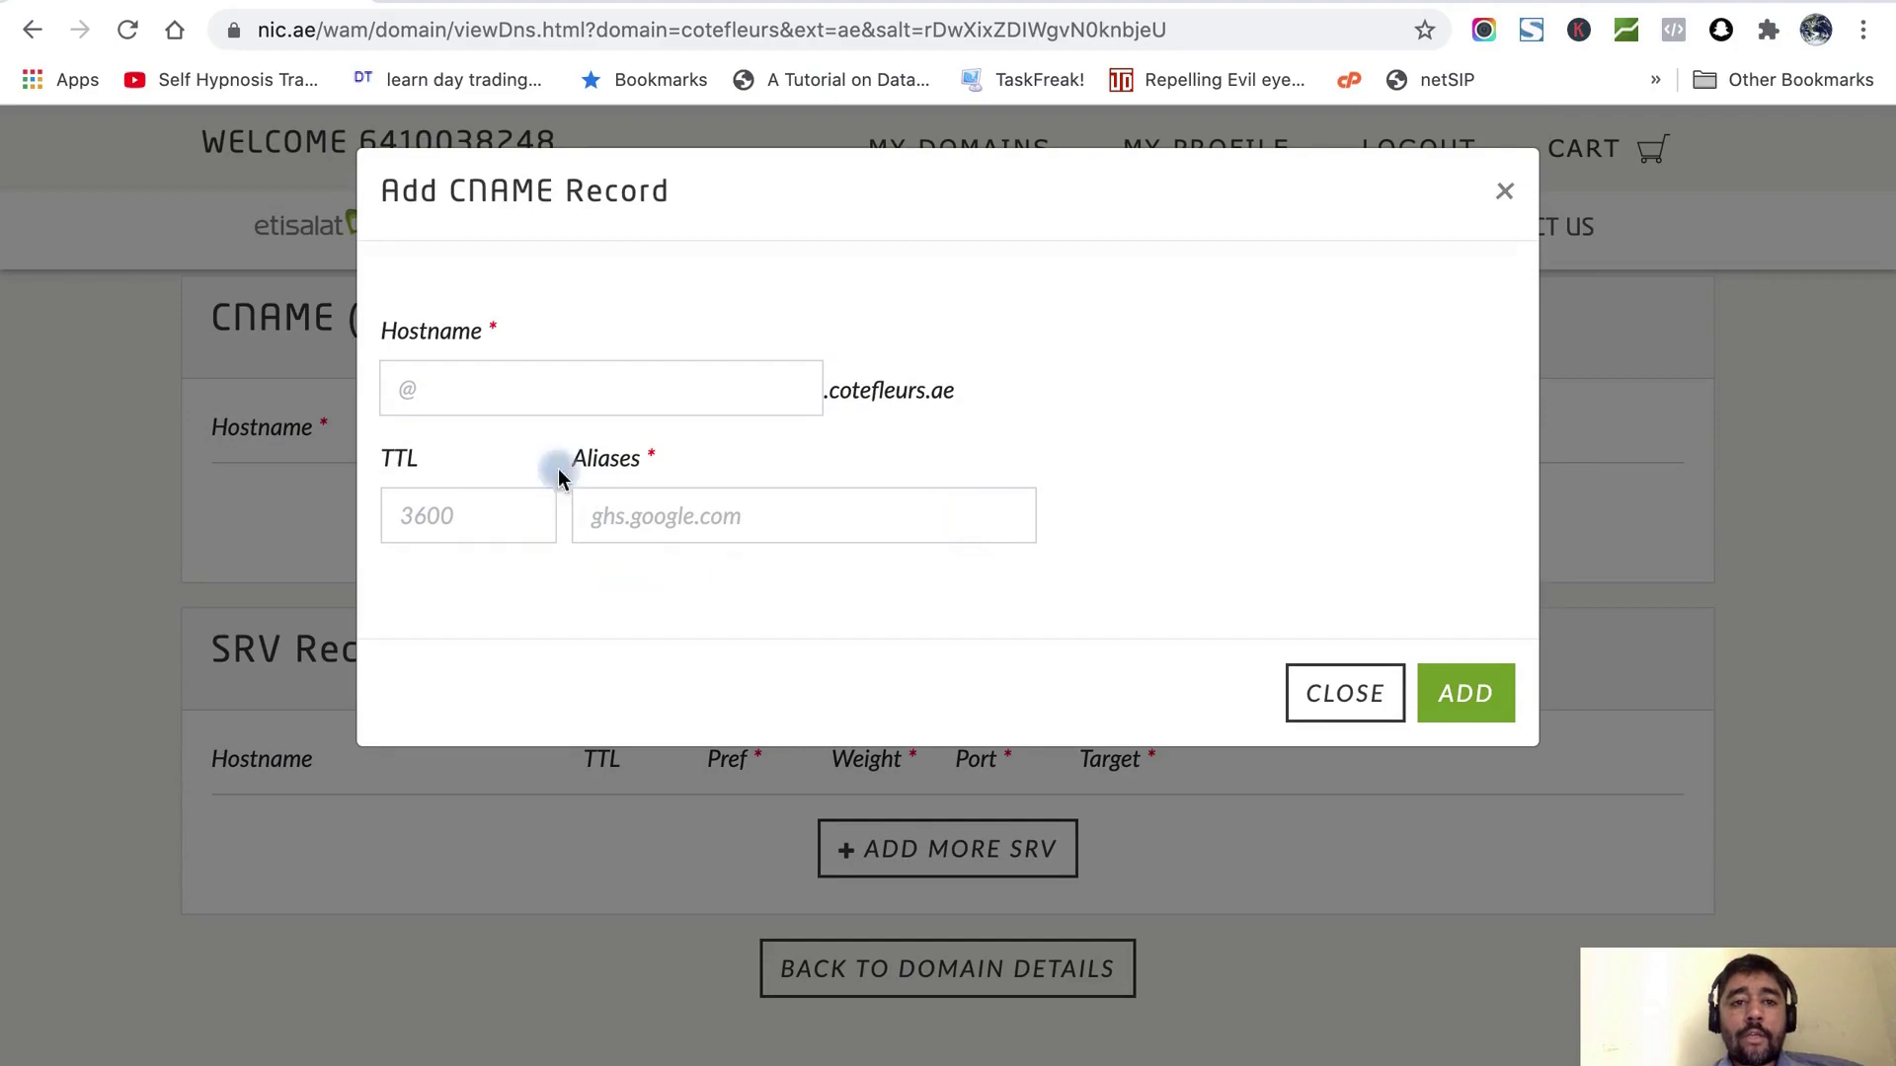
pyautogui.click(695, 534)
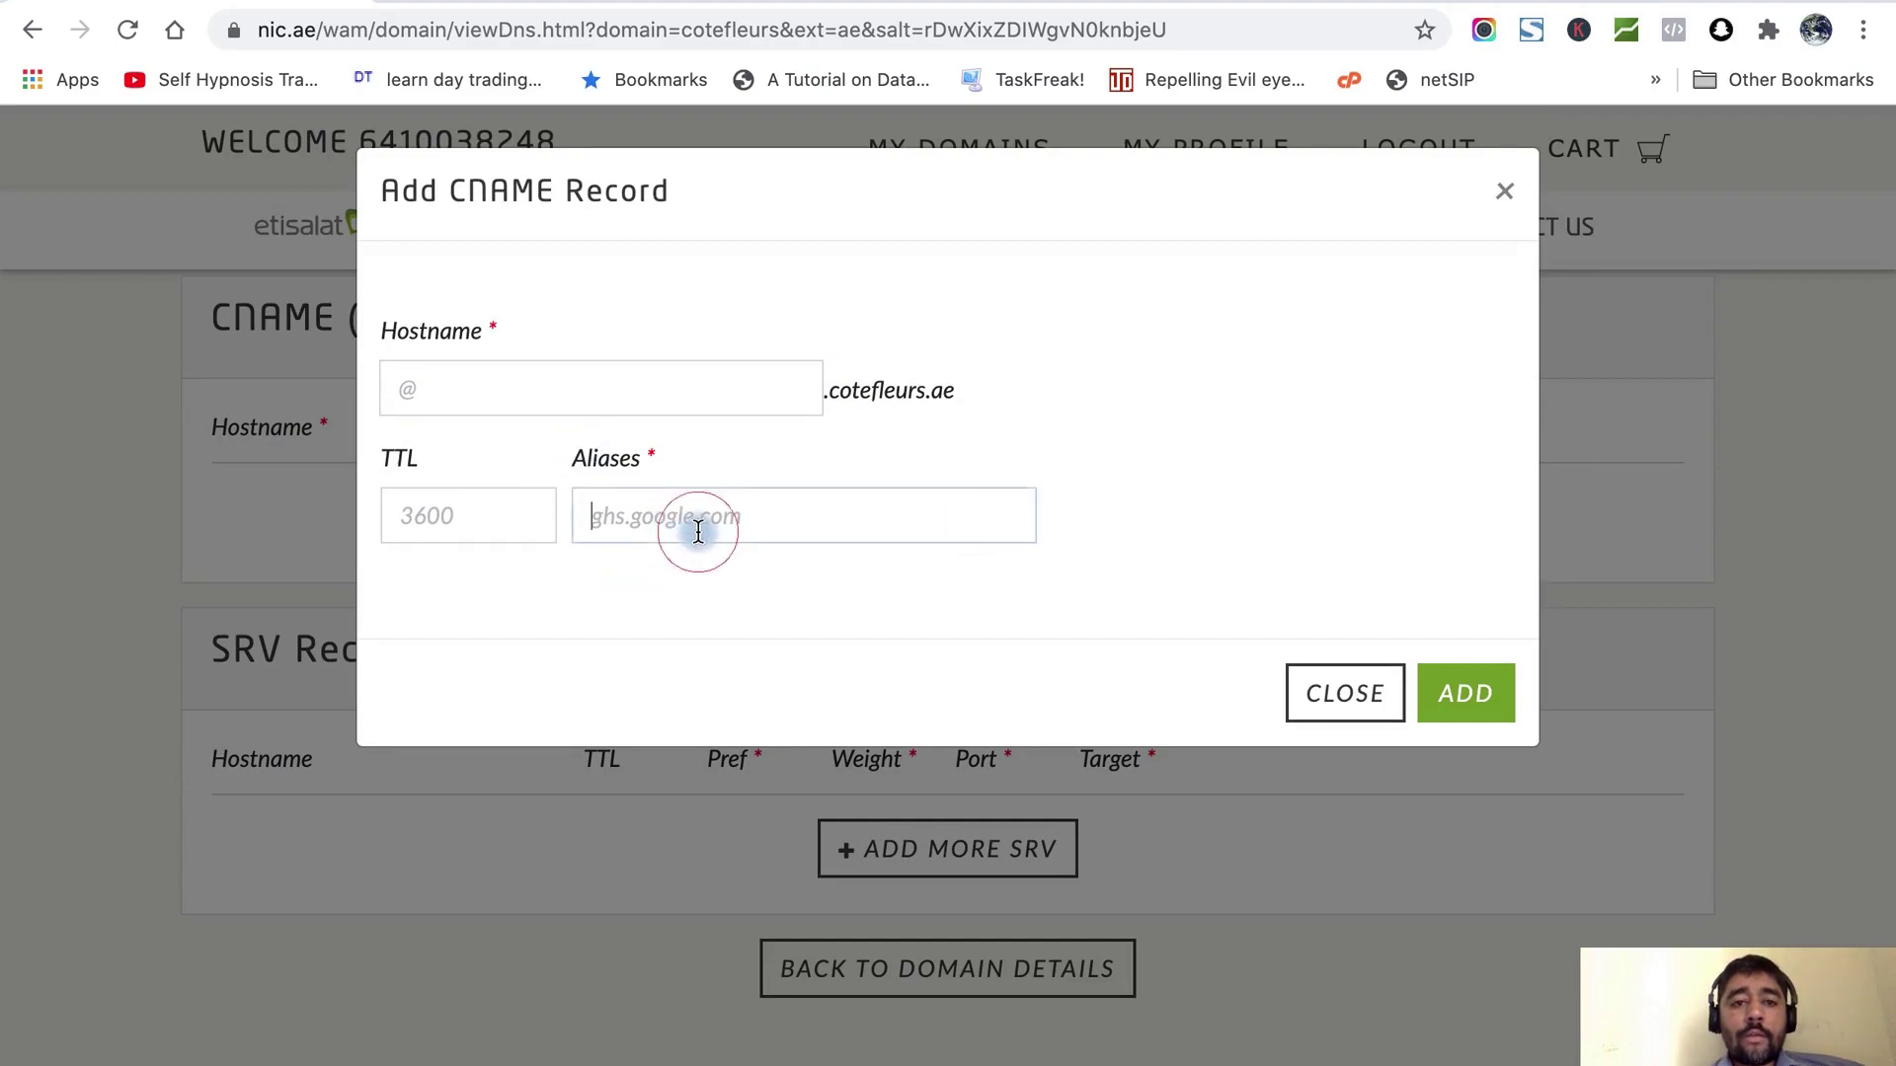
pyautogui.press('super+v')
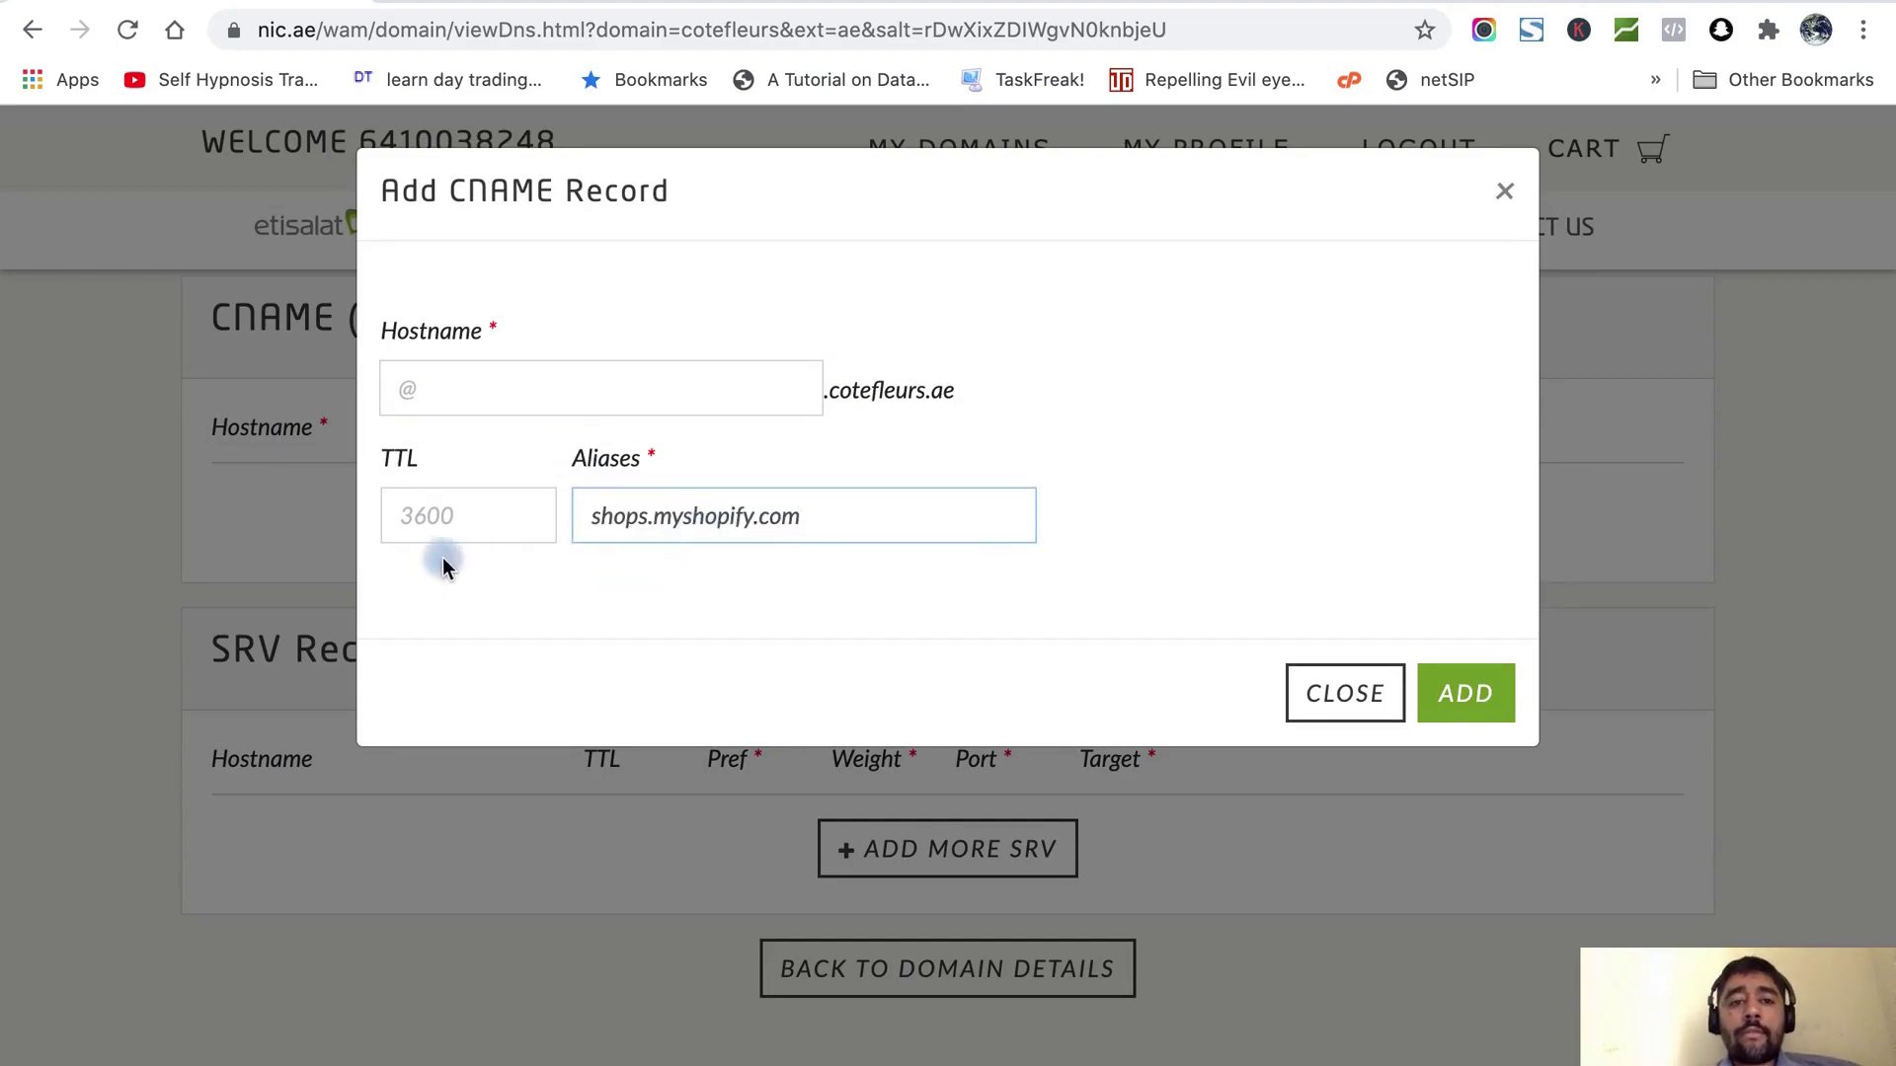
# Give the CNAME record the hostname www and a TTL of 3600, and add it to the domain.
pyautogui.click(476, 508)
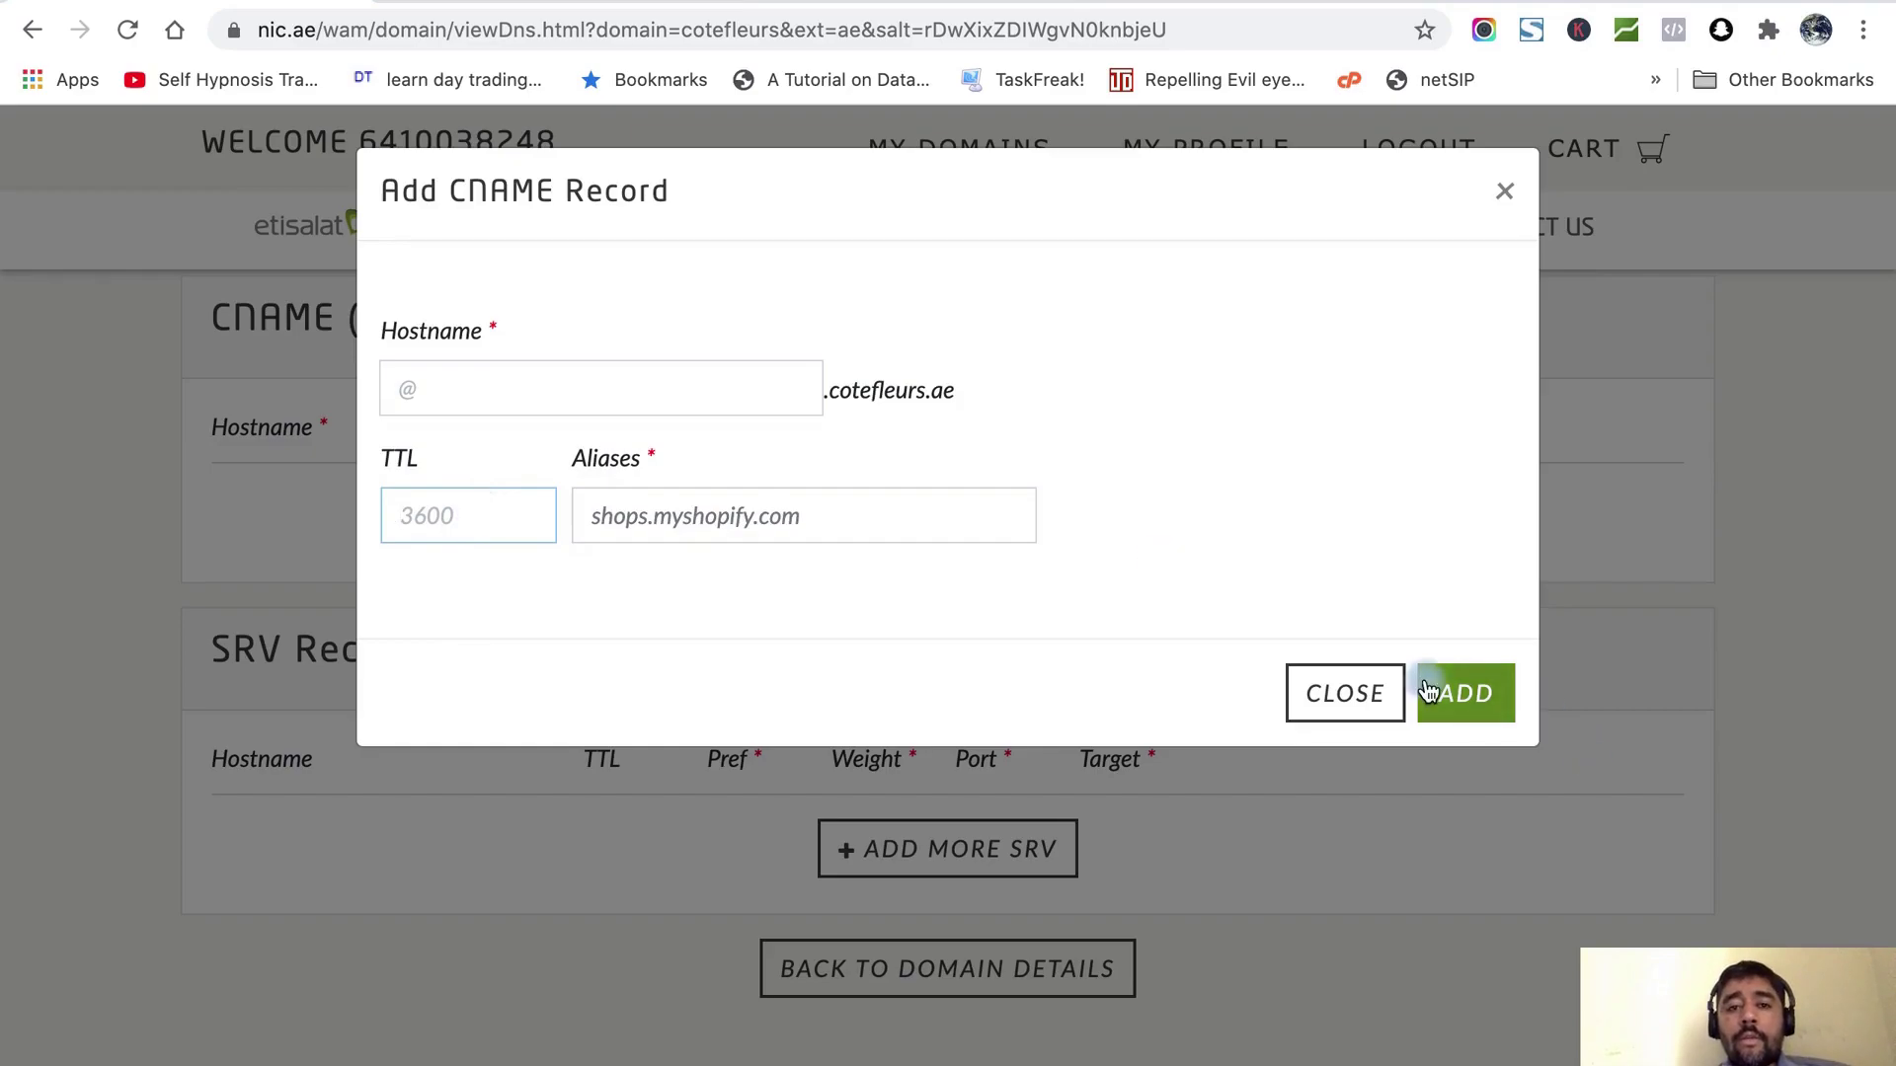
pyautogui.click(1465, 694)
pyautogui.click(1225, 195)
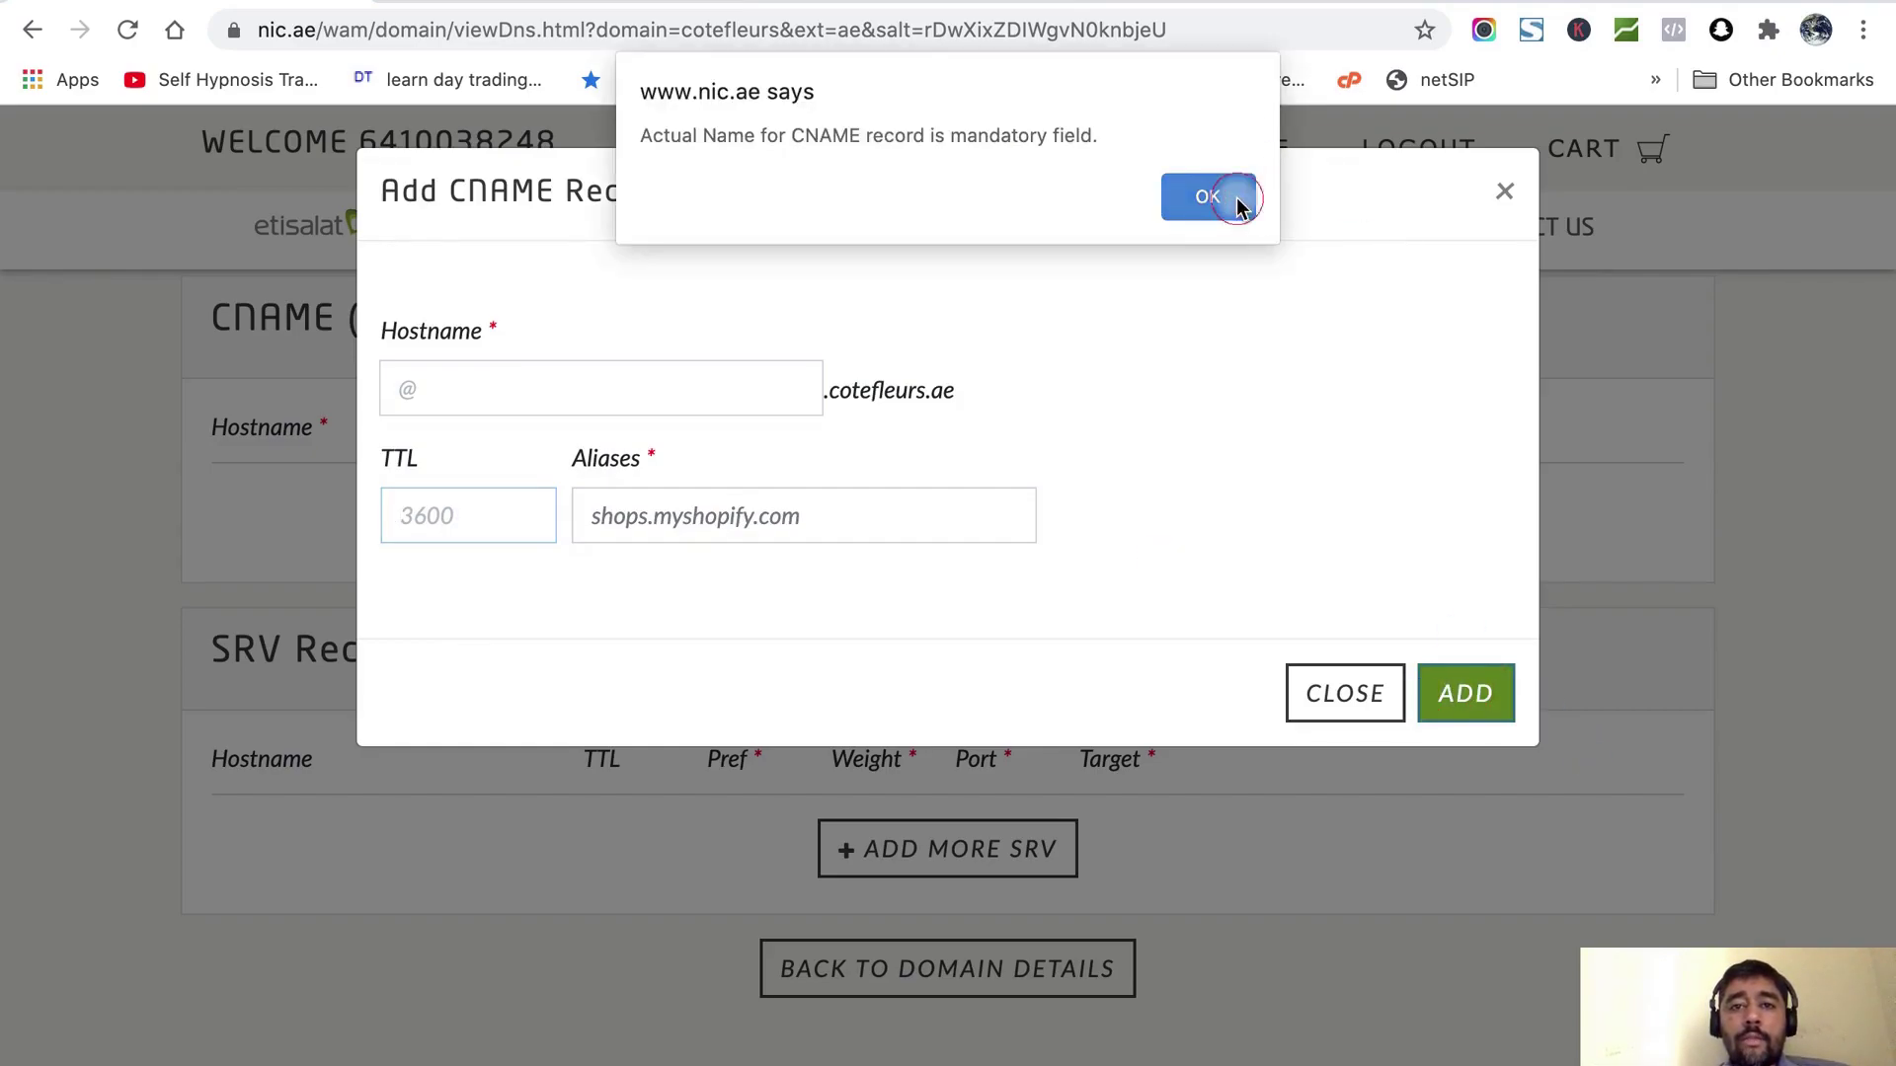
pyautogui.click(526, 386)
pyautogui.write('www')
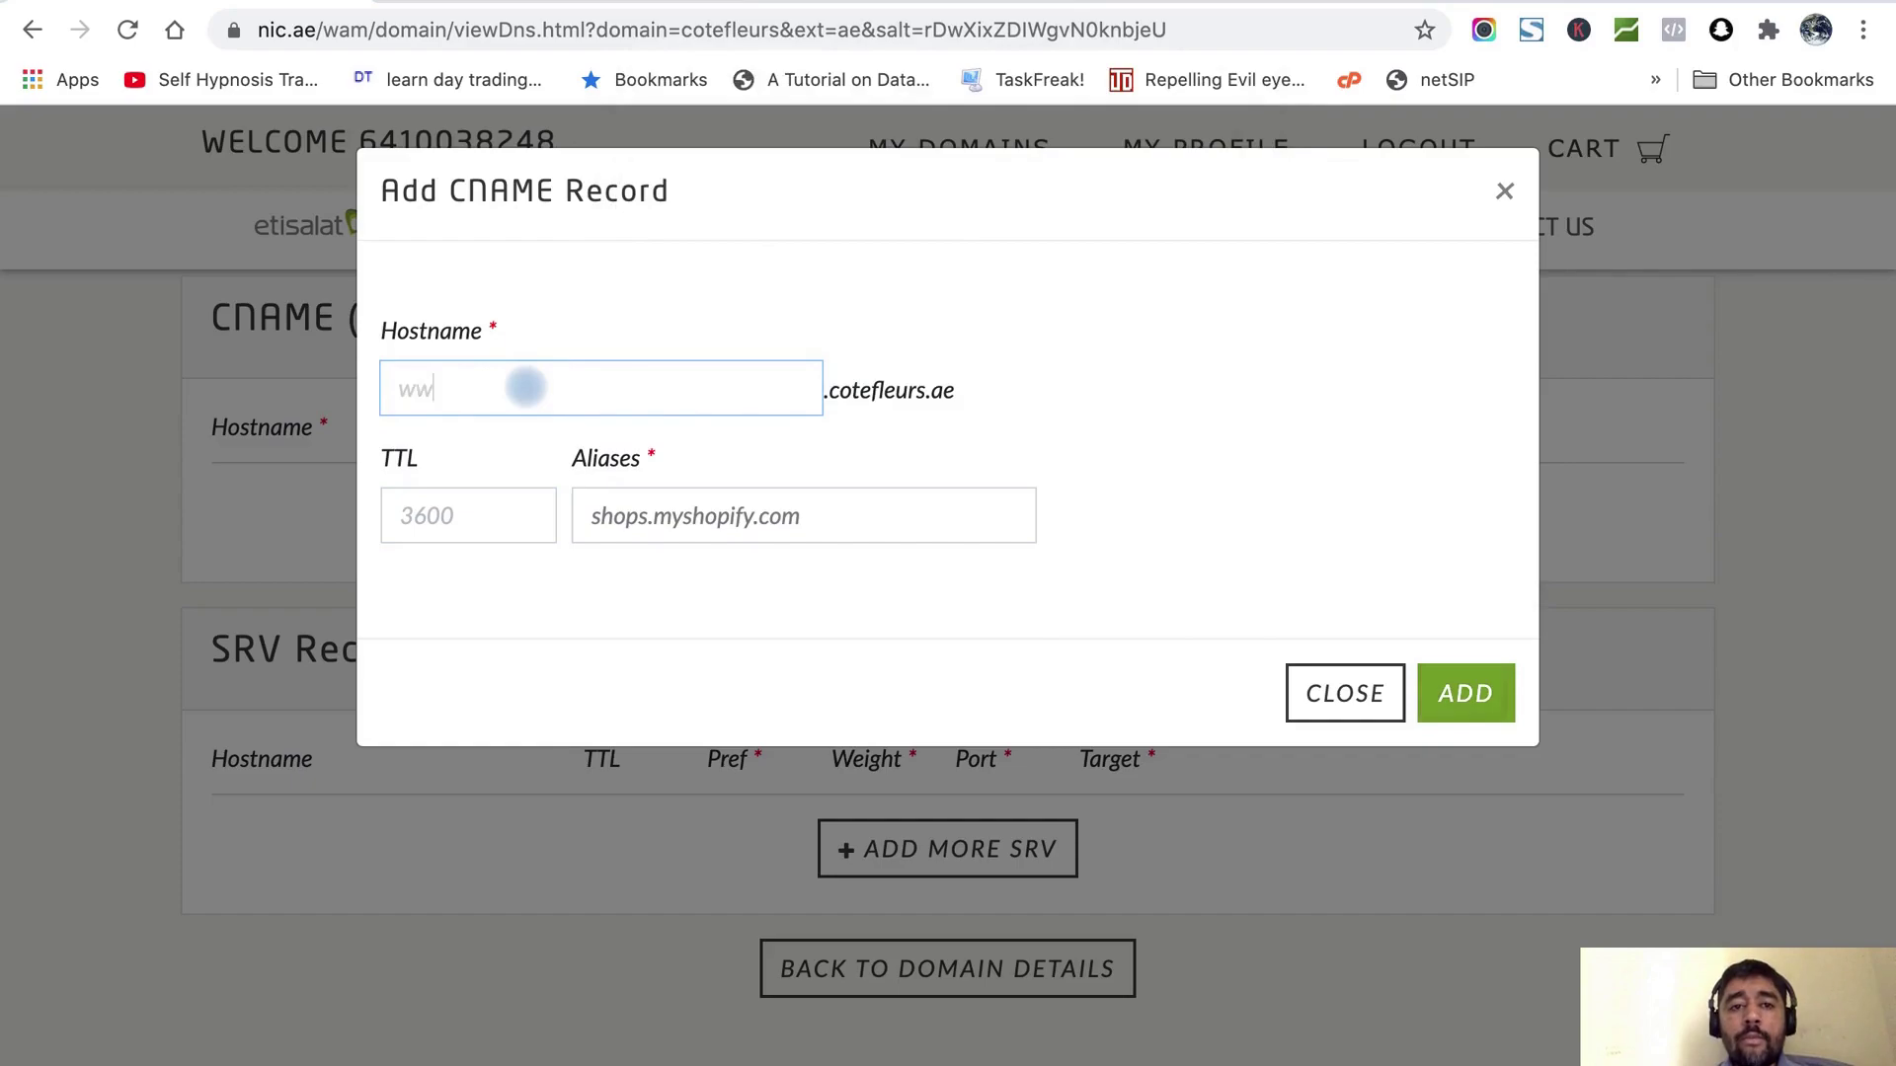
pyautogui.click(470, 514)
pyautogui.write('3600')
pyautogui.click(1463, 693)
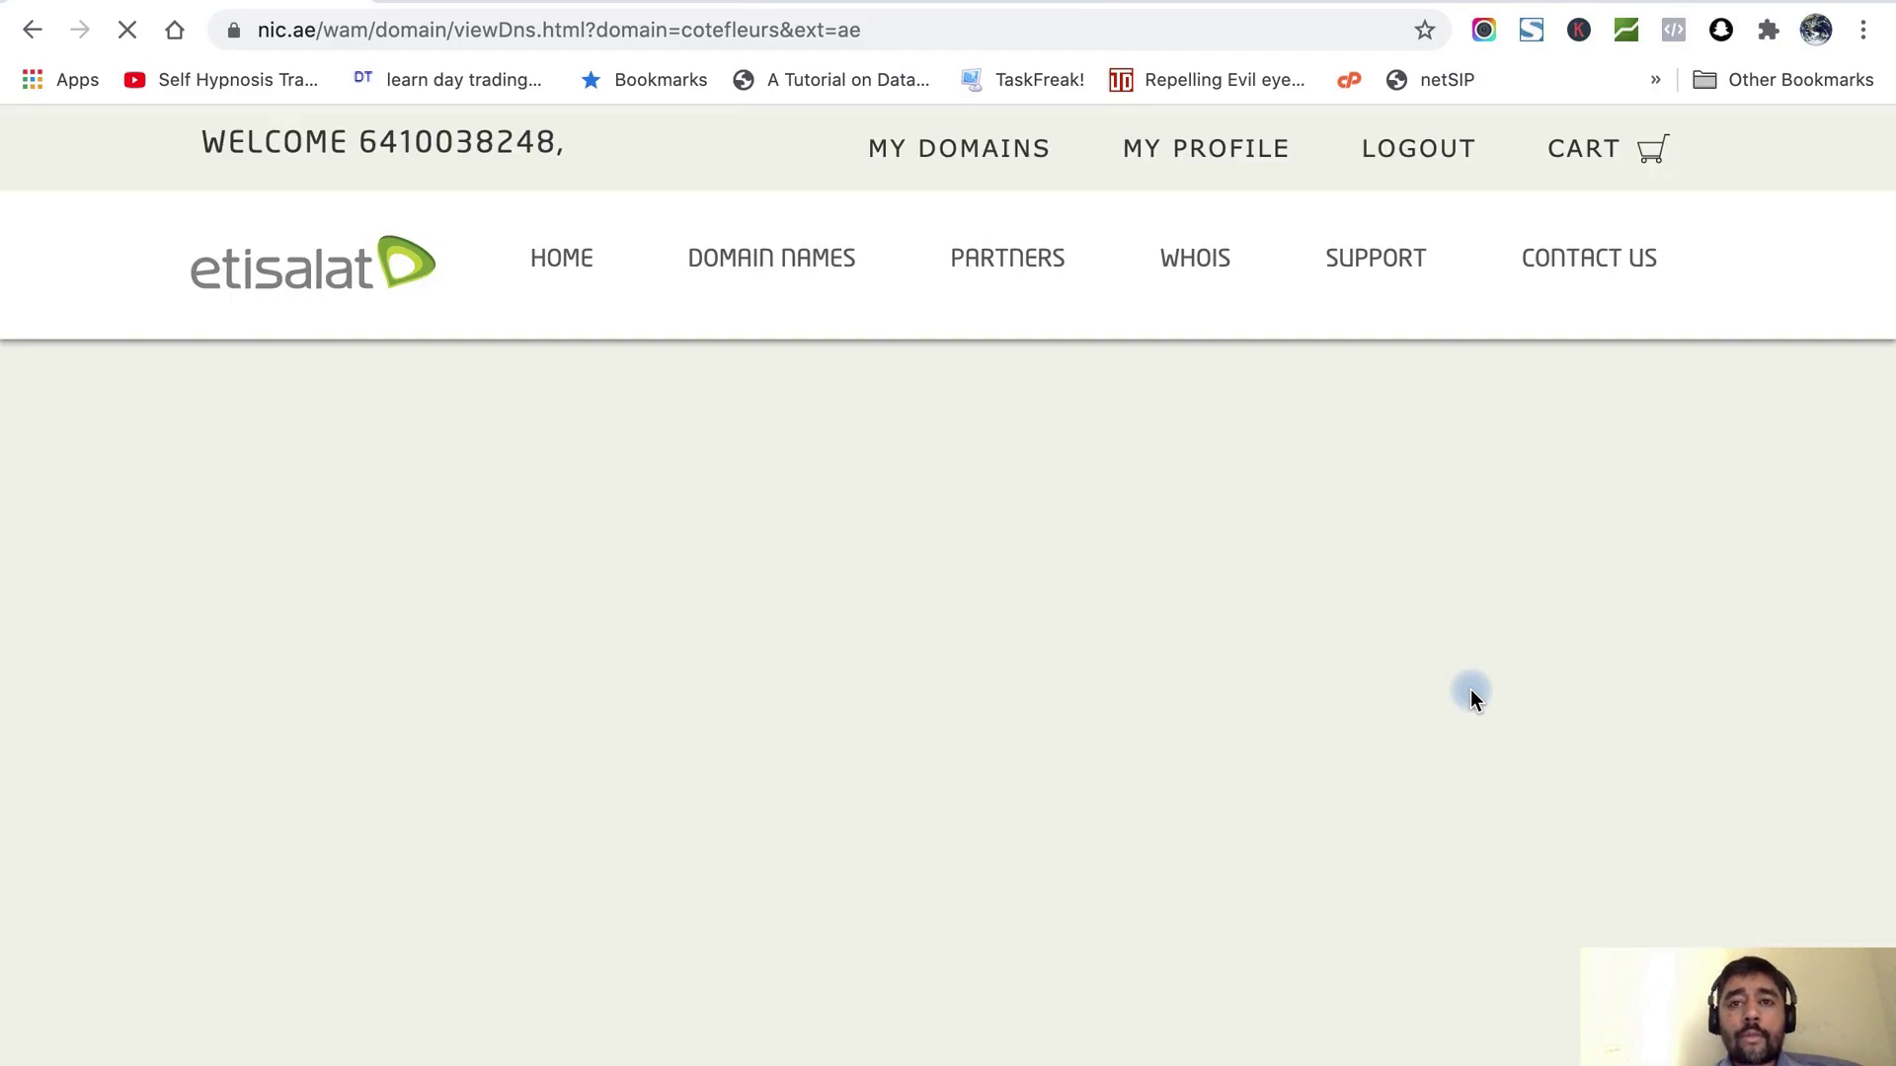
# Switch back to the Shopify admin and verify the connection of the existing domain cotefleurs.ae.
pyautogui.click(897, 2)
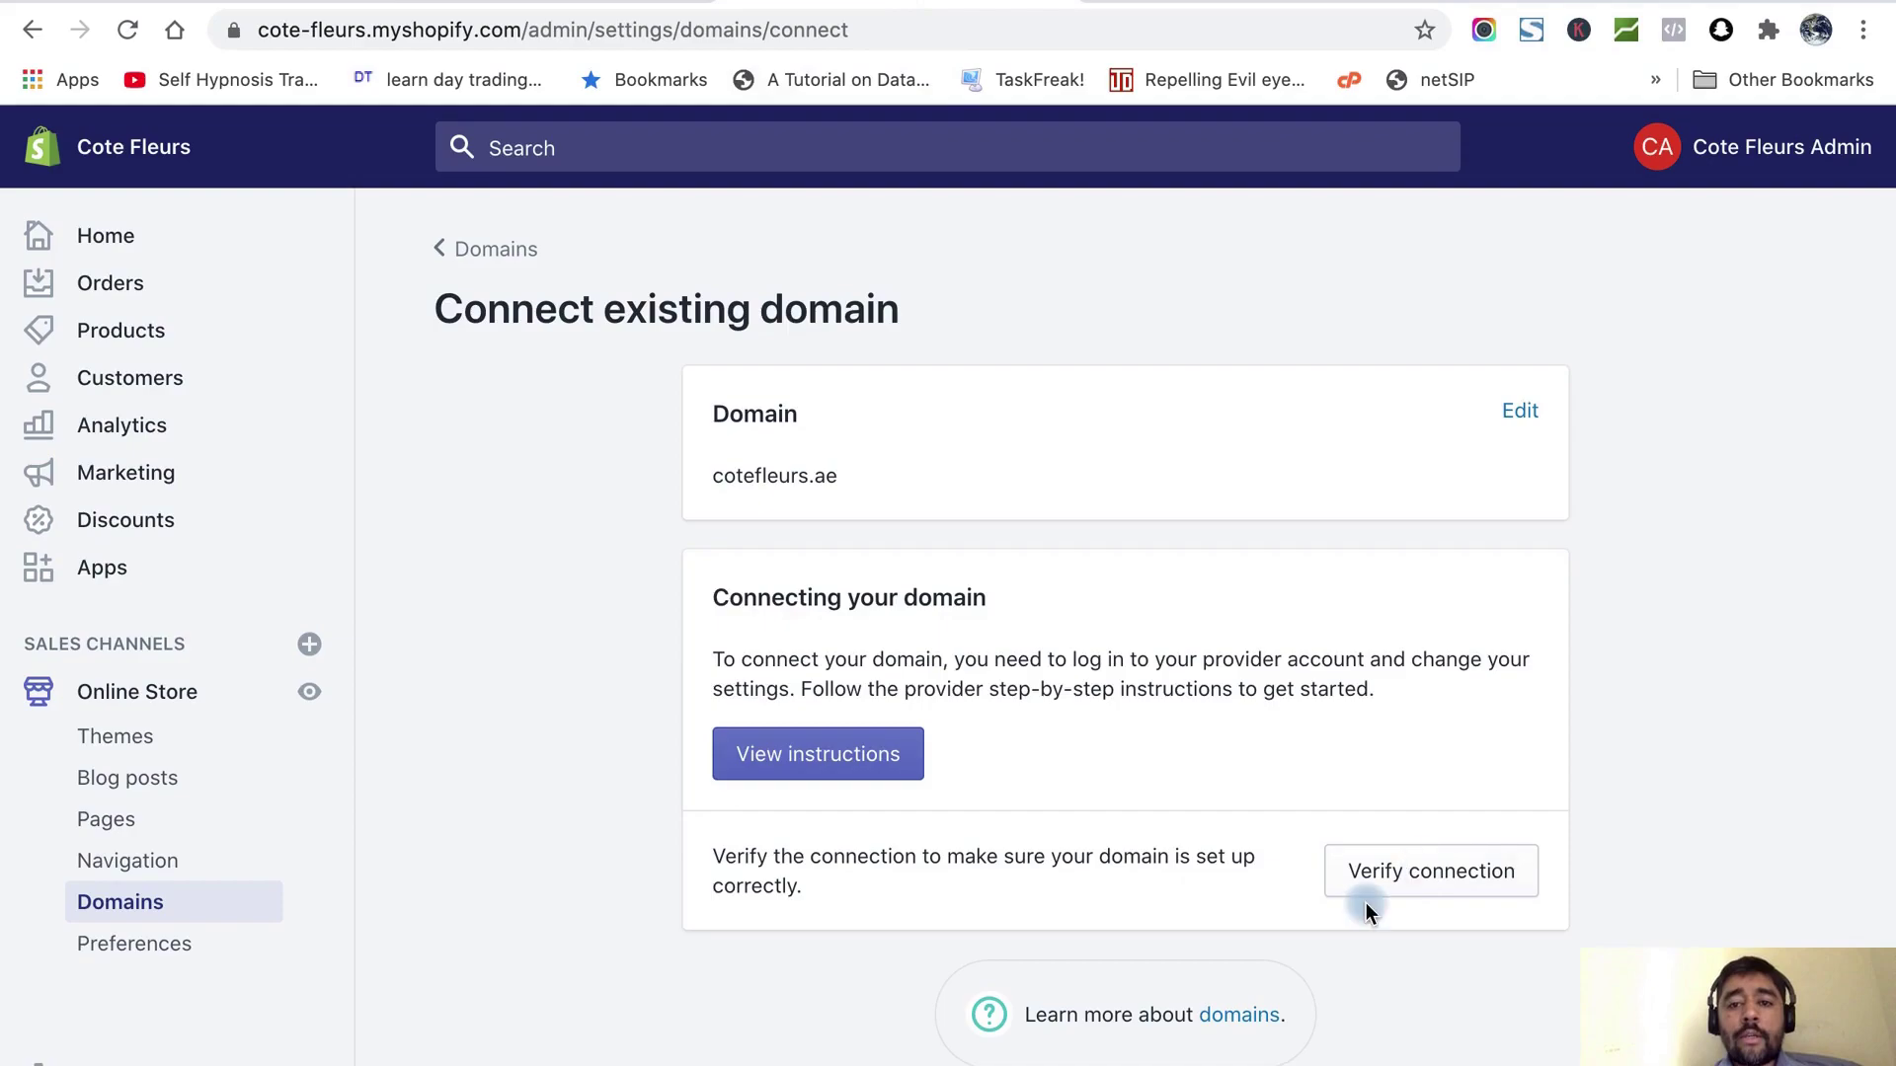
pyautogui.click(1437, 871)
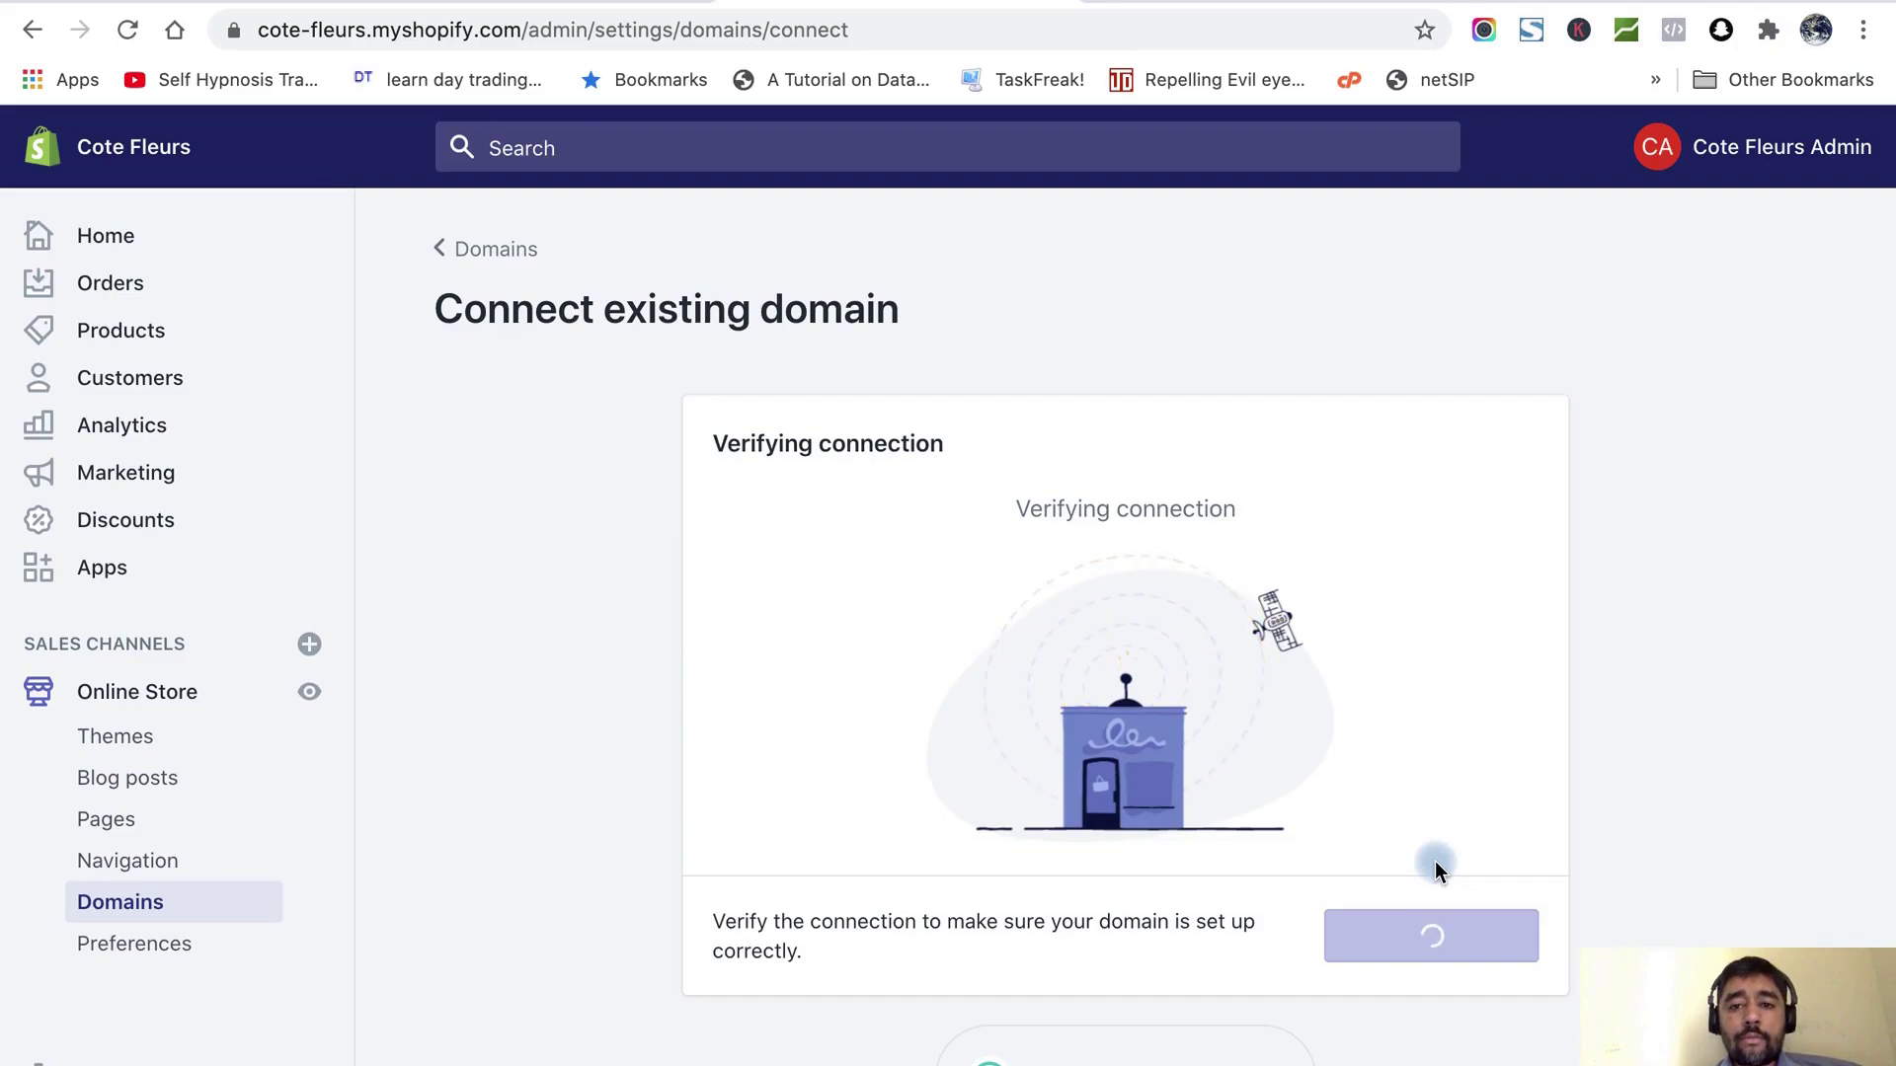
pyautogui.scroll(-1, 1499, 565)
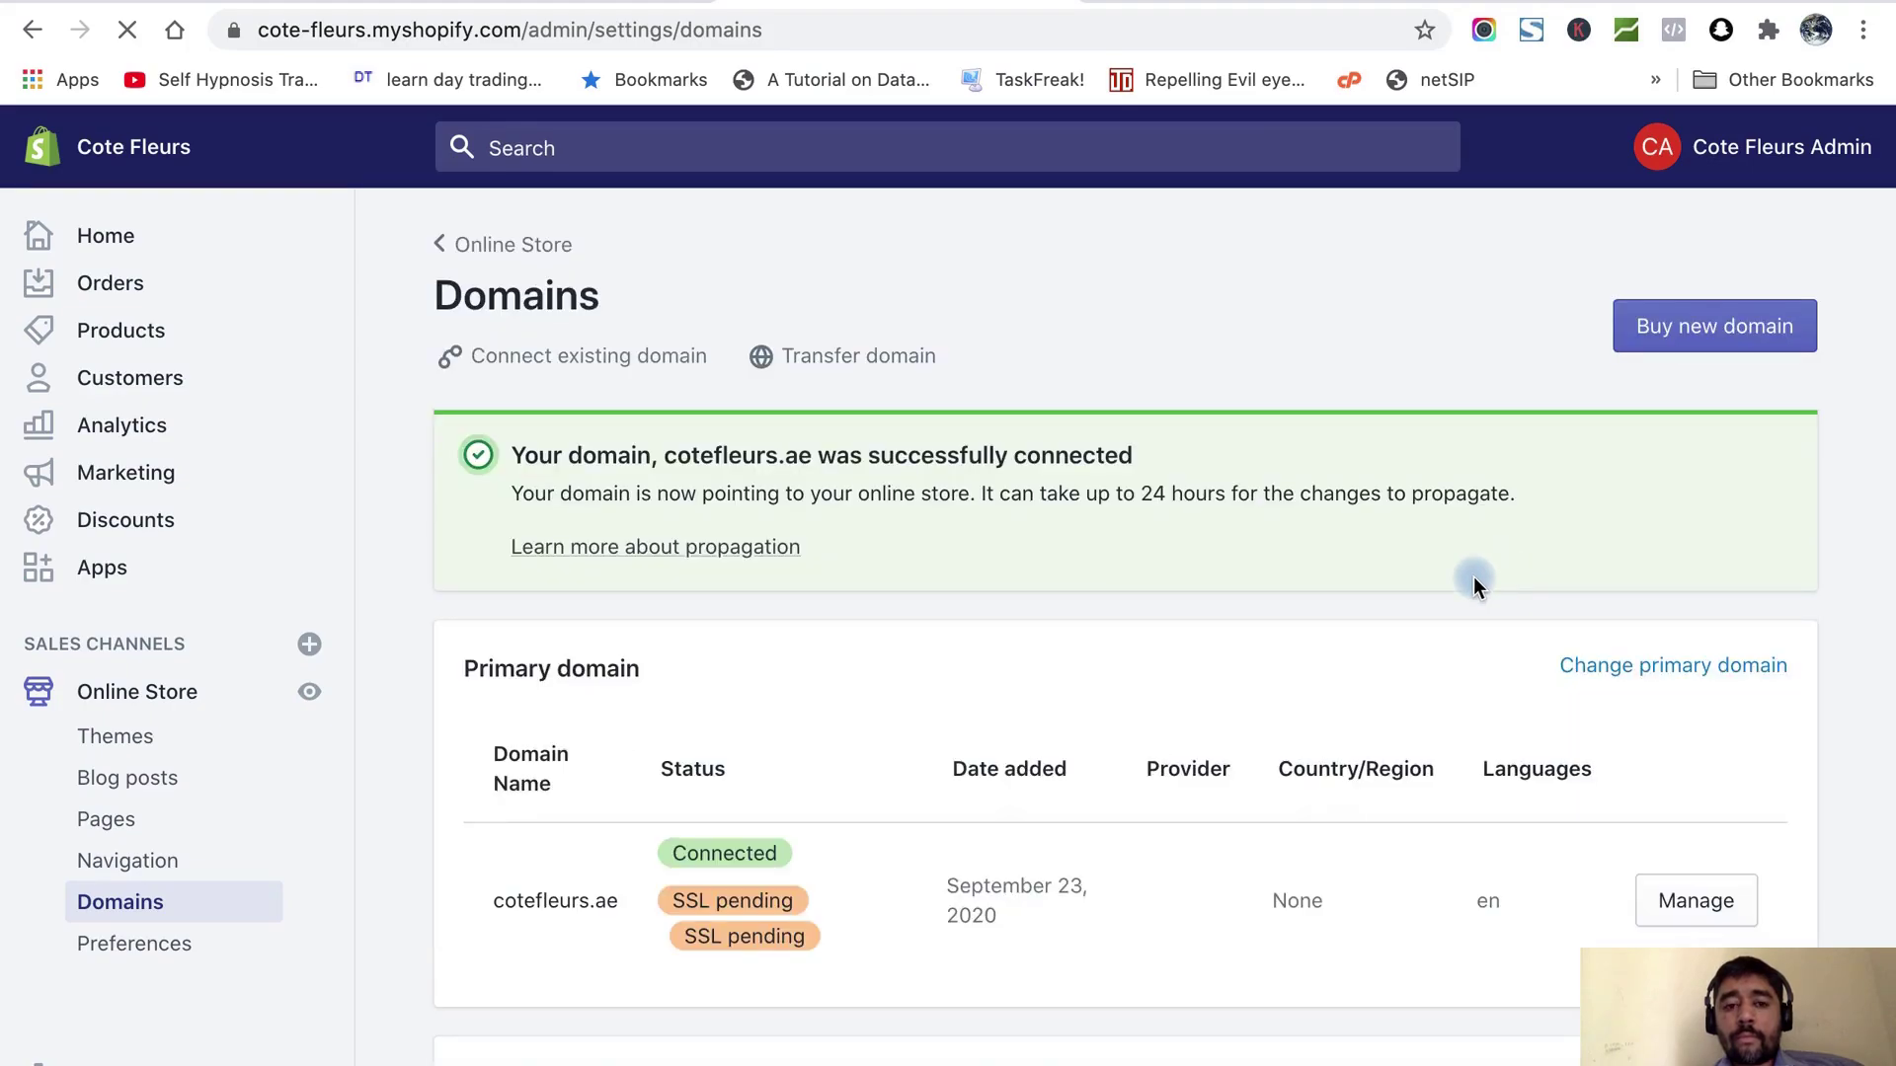
# Set the target country/region of the primary domain cotefleurs.ae to United Arab Emirates (AED) and save the domain settings.
pyautogui.scroll(-2, 1270, 719)
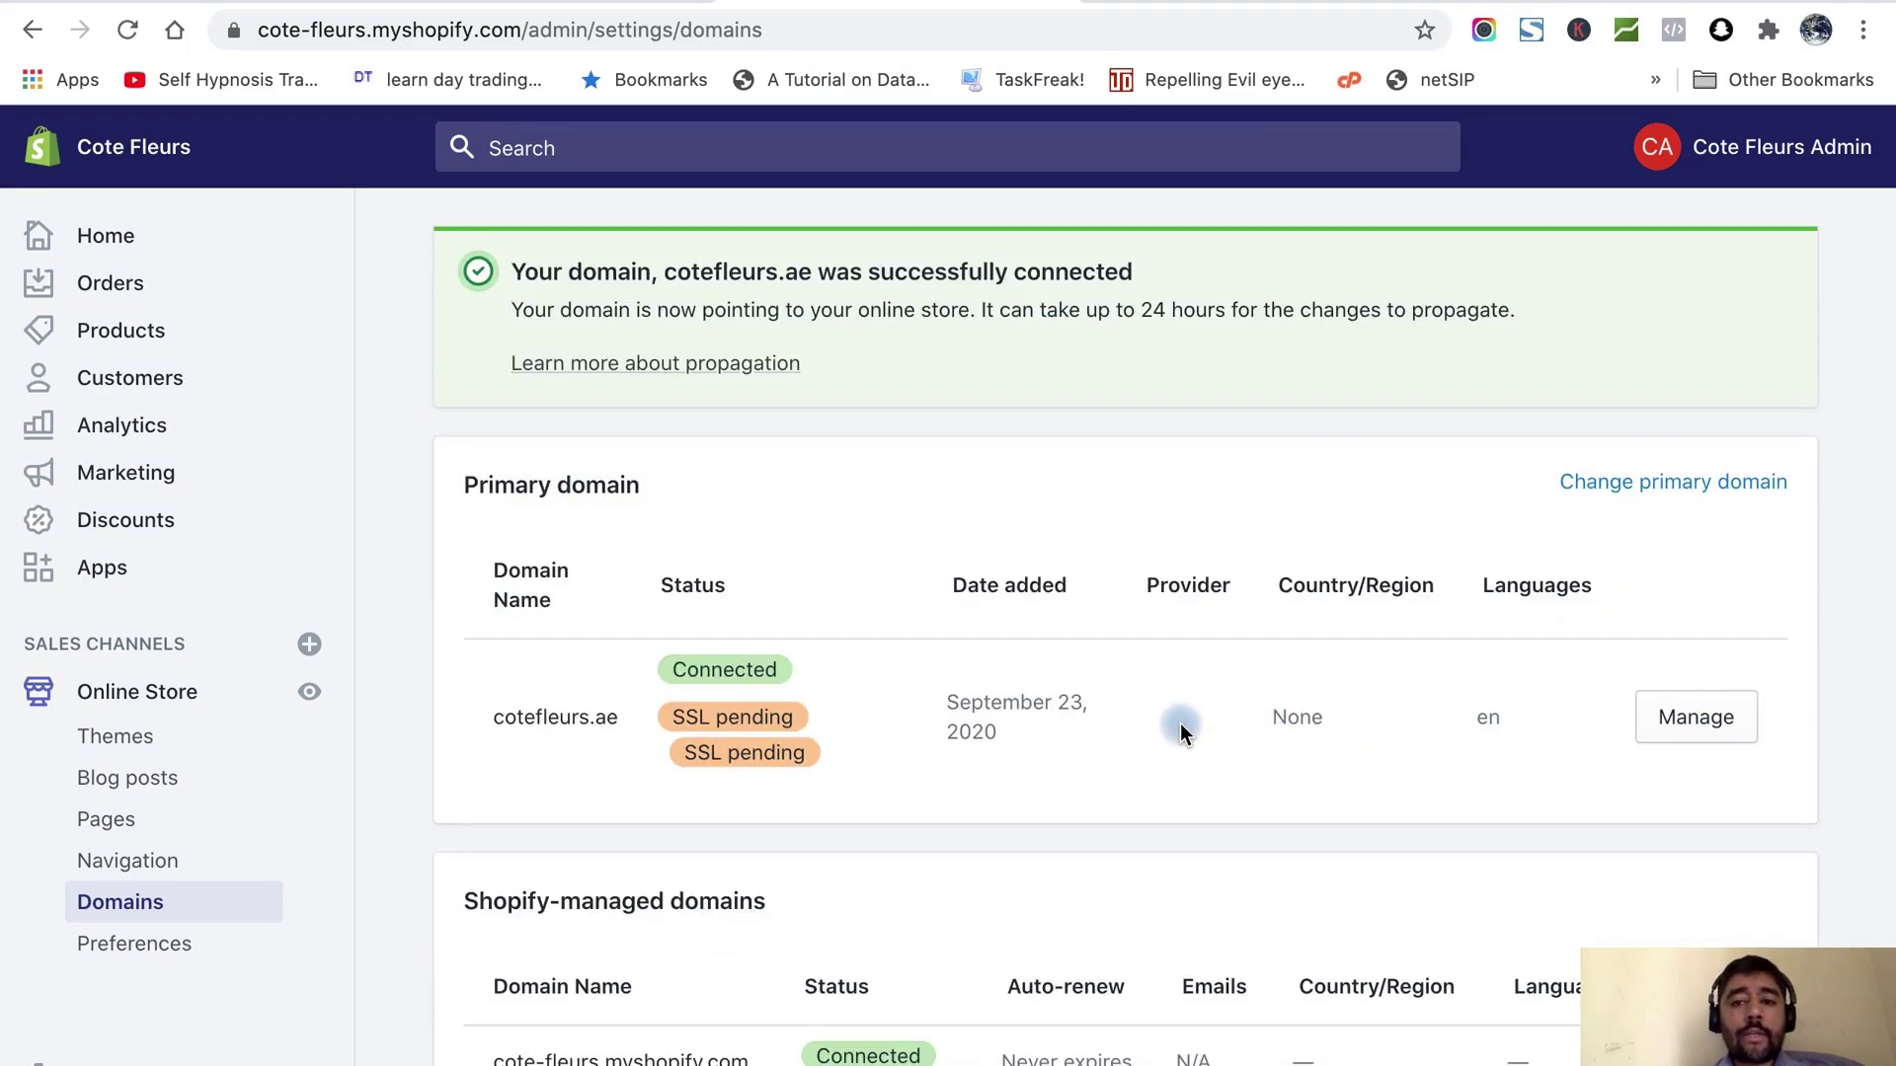
pyautogui.click(1696, 719)
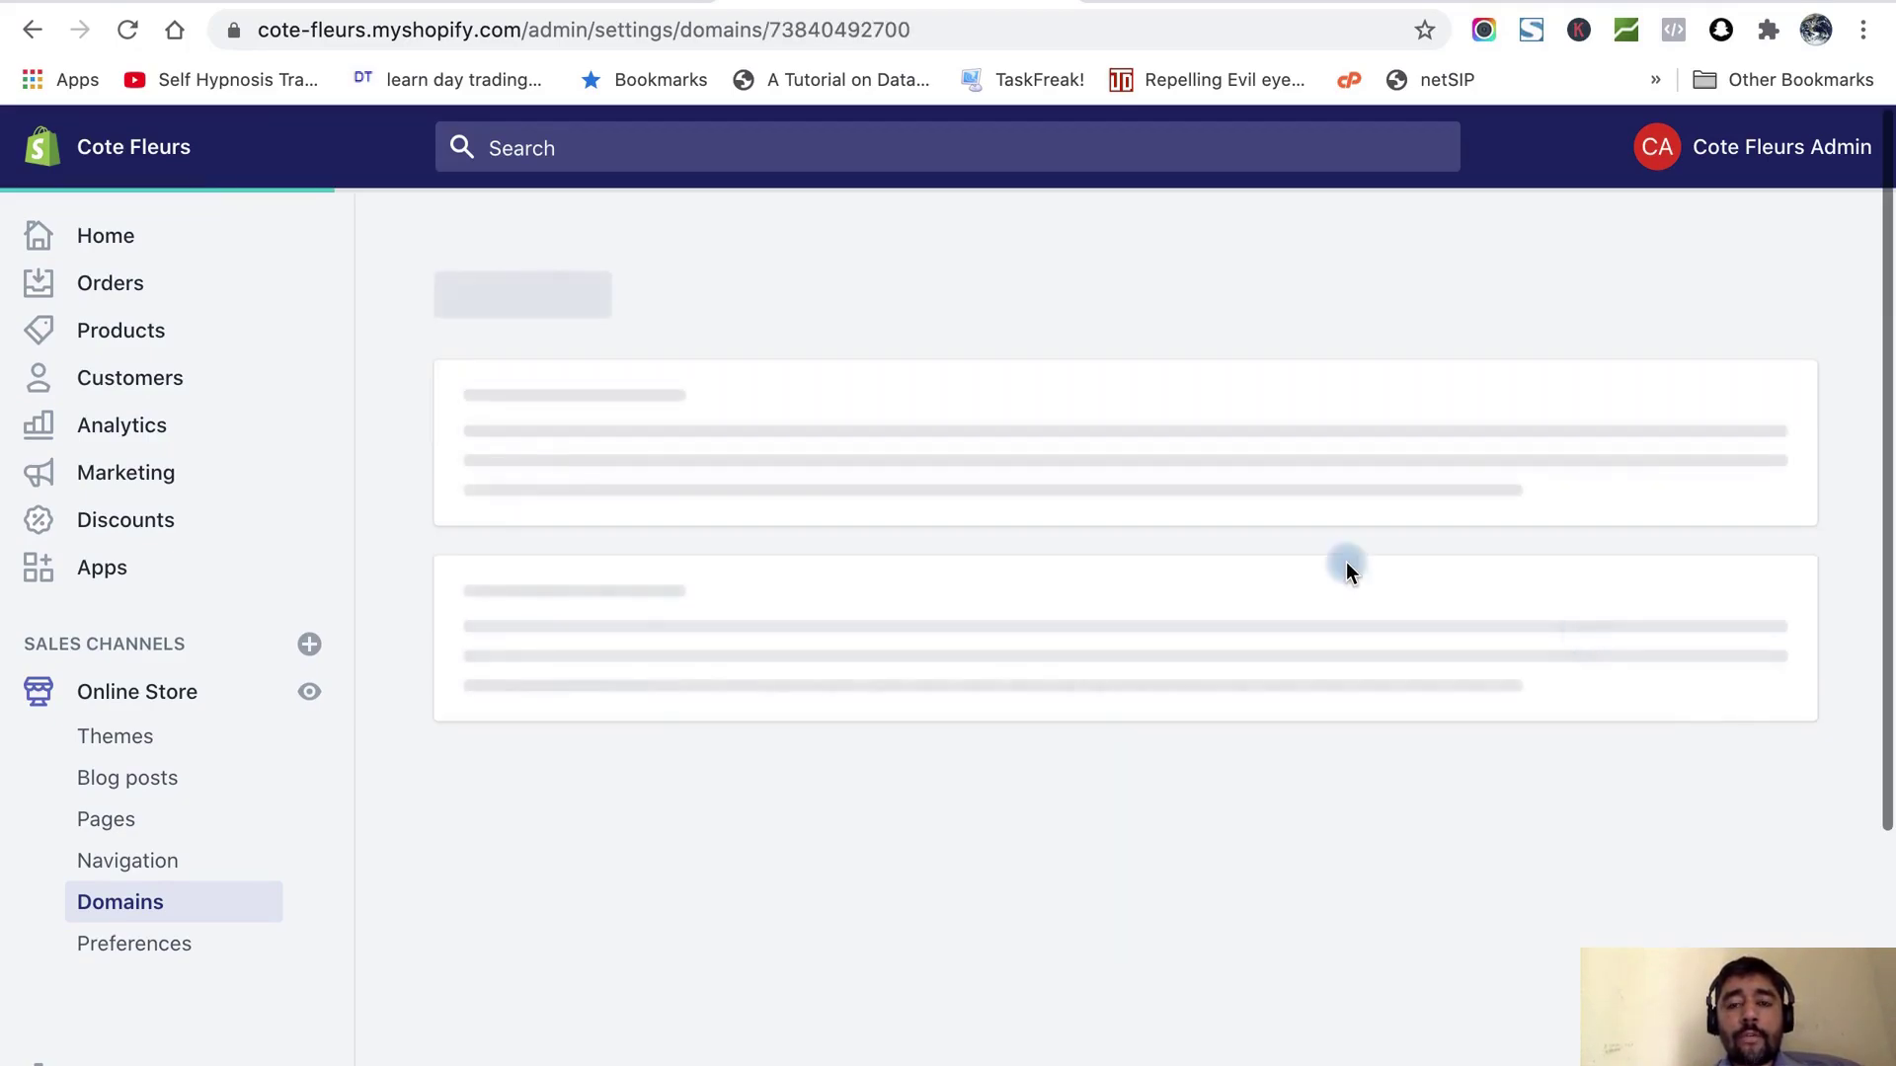
pyautogui.click(664, 640)
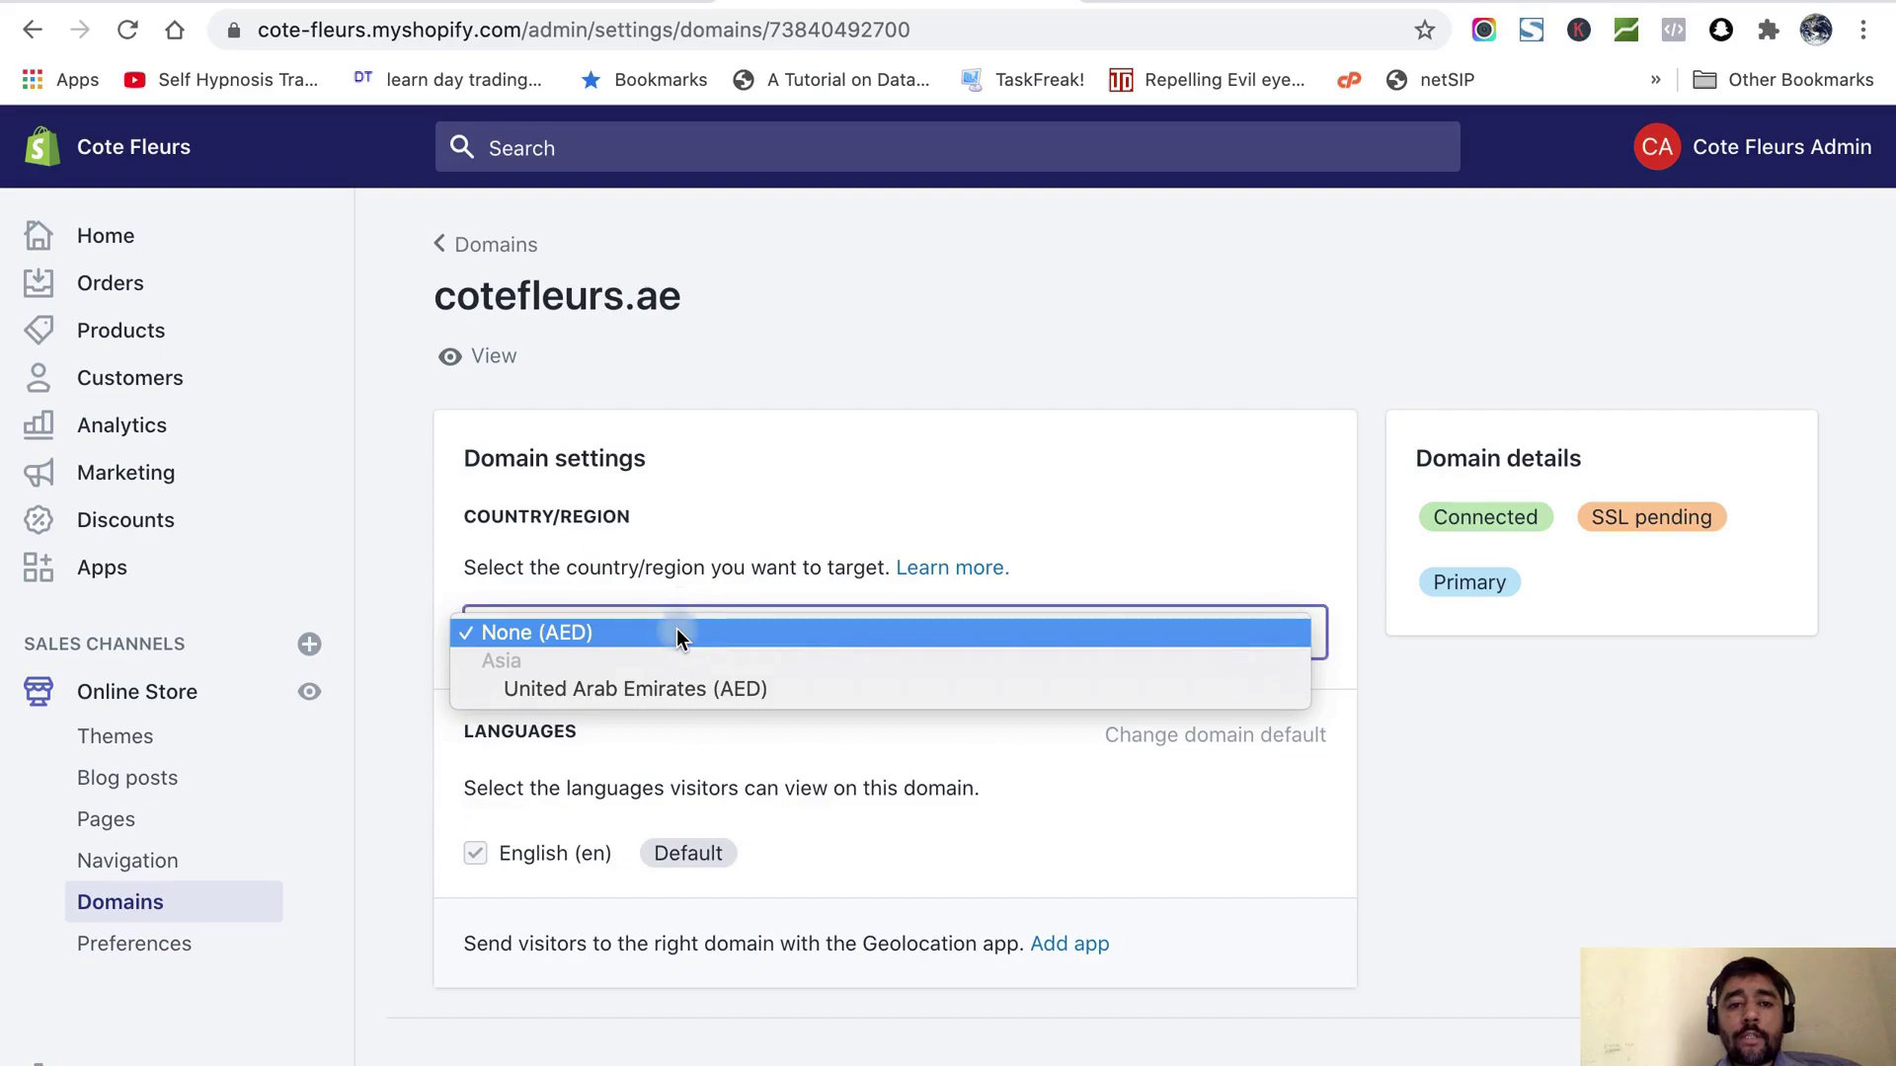
pyautogui.click(632, 690)
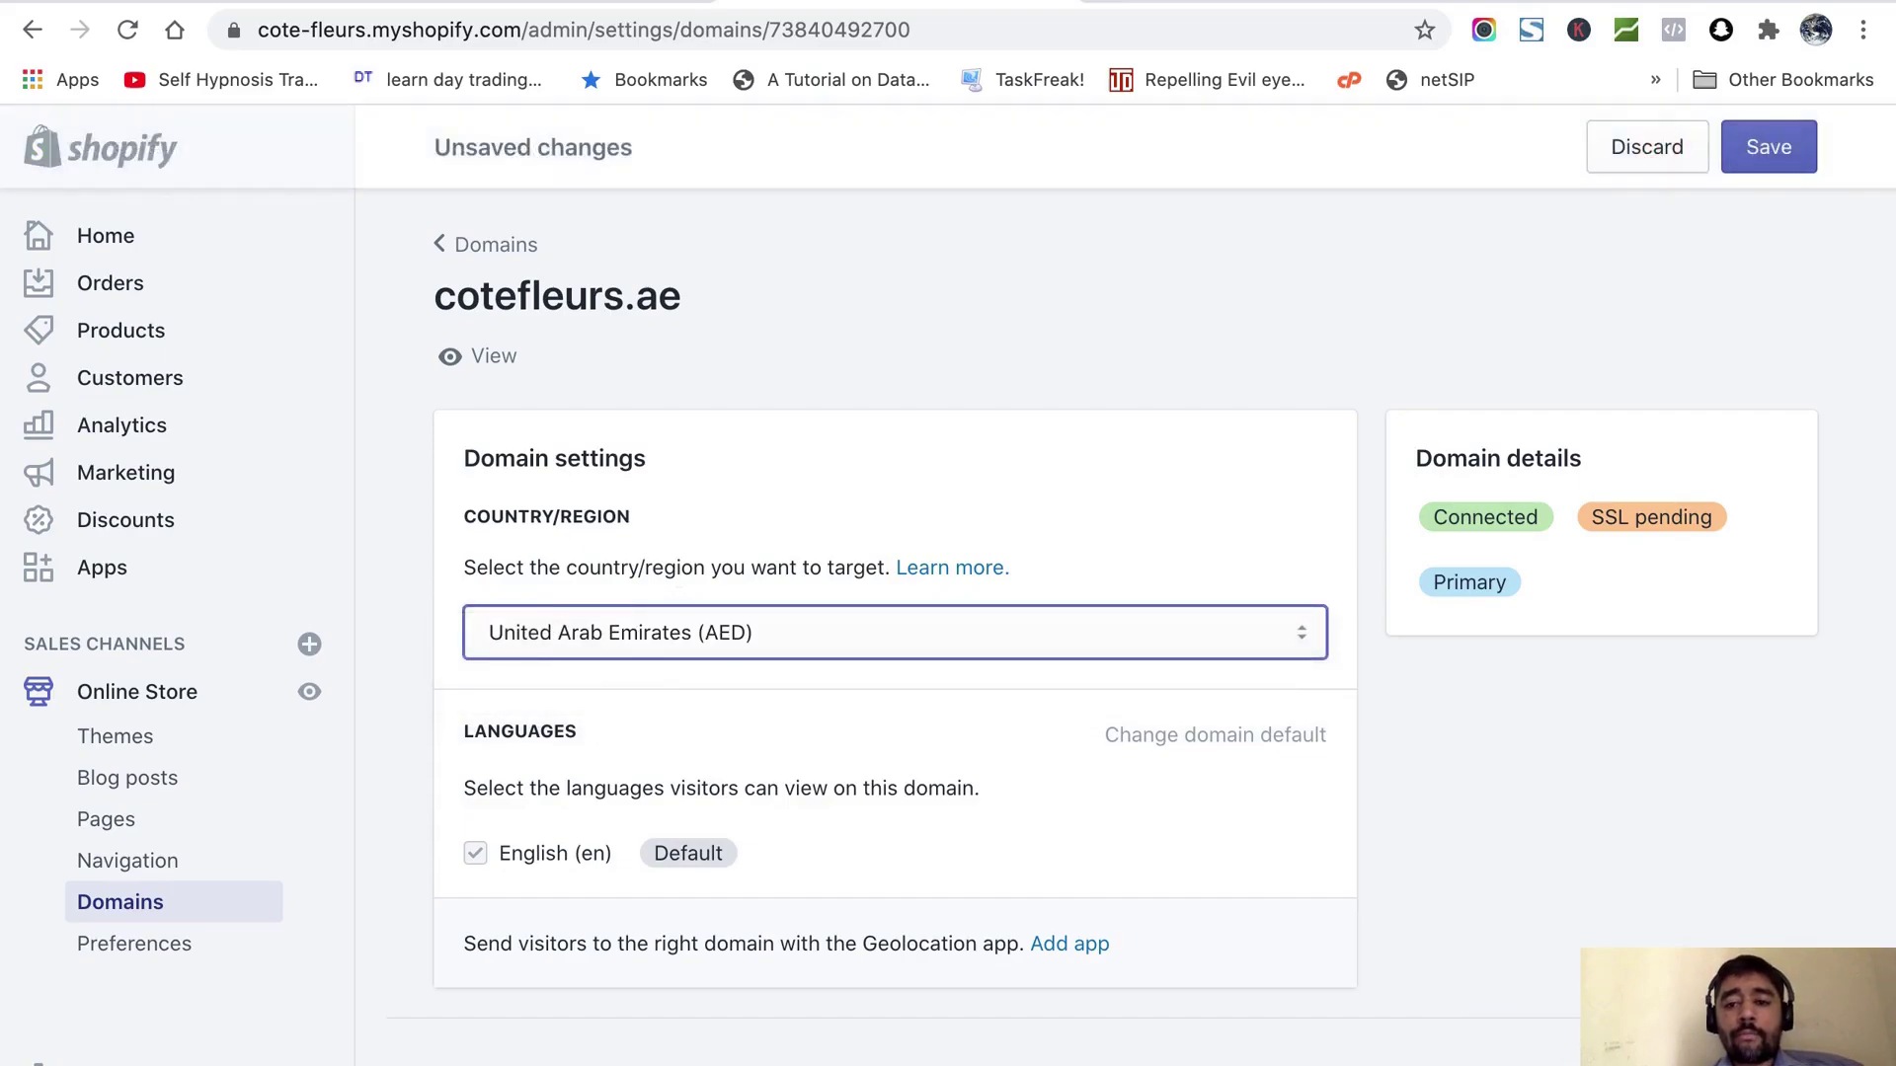
pyautogui.press('super+s')
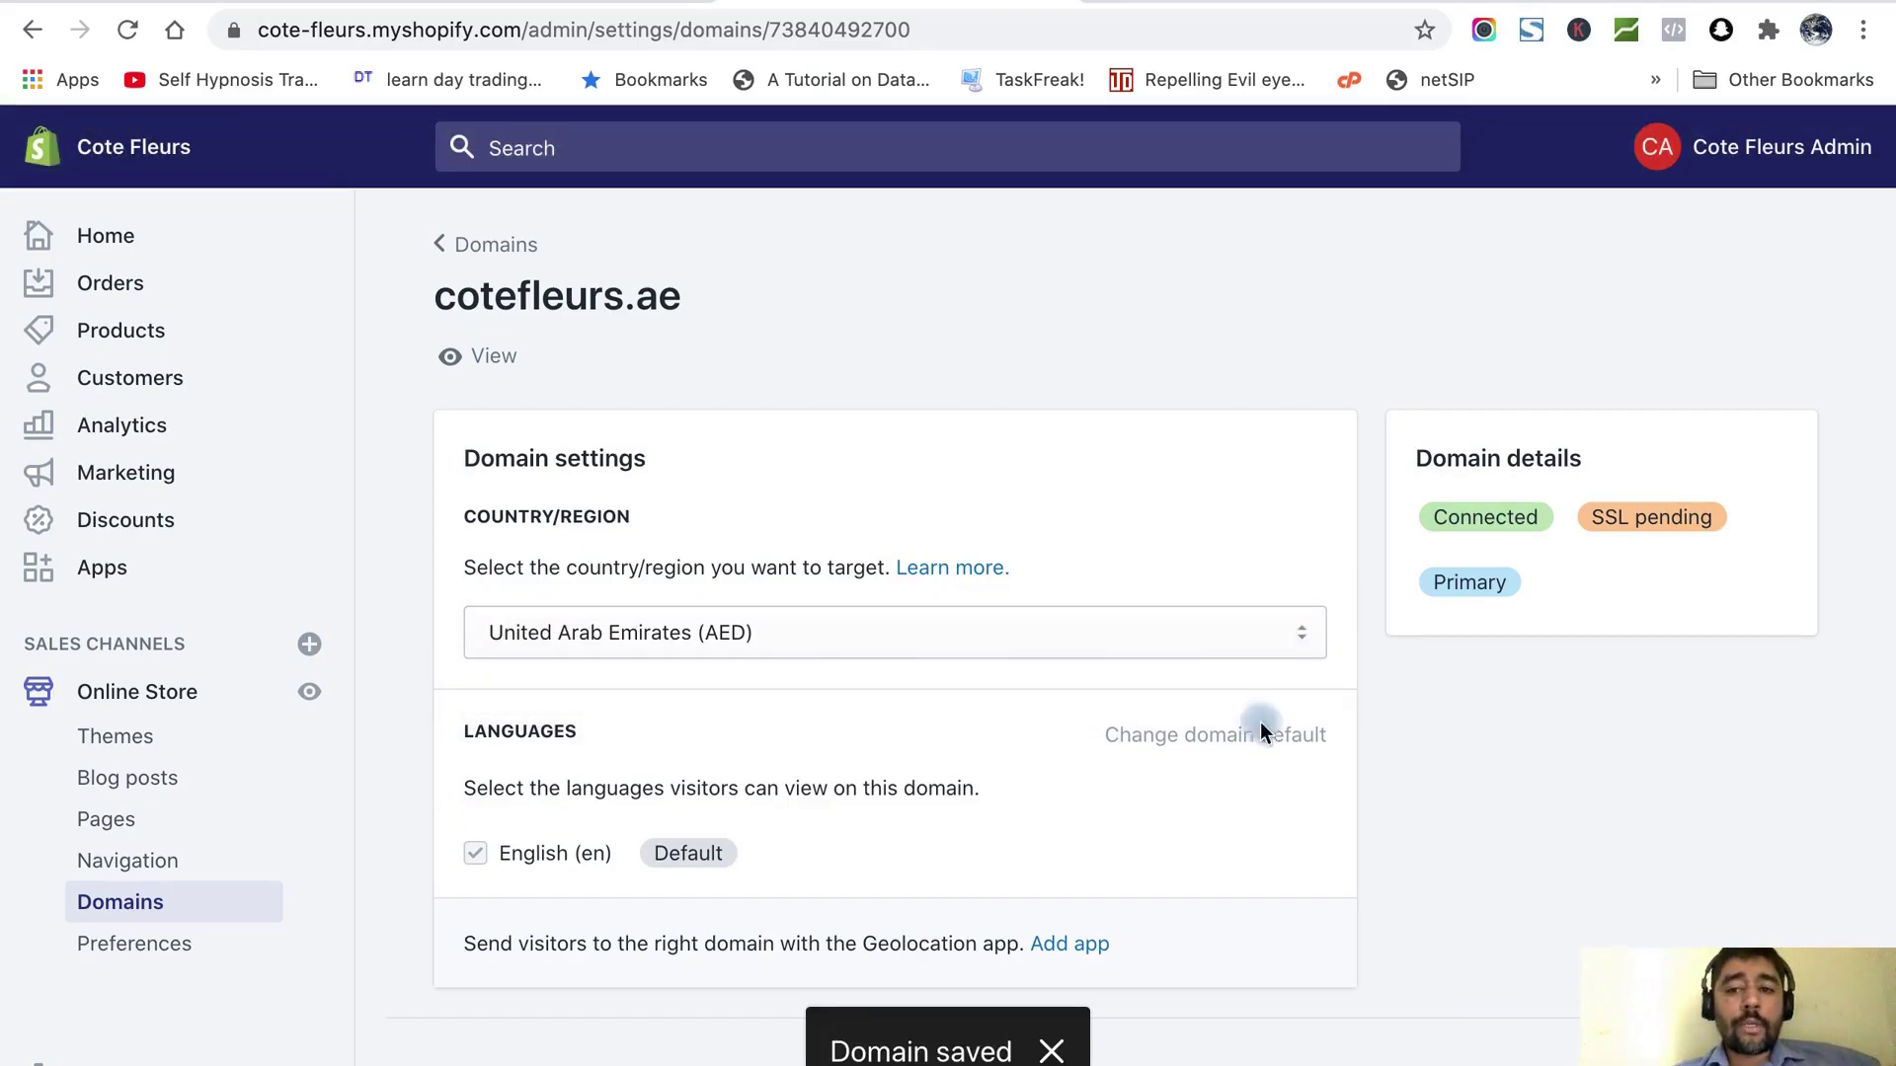
# Copy the primary domain name cotefleurs.ae from the Domains overview and load it in a new incognito window.
pyautogui.click(482, 245)
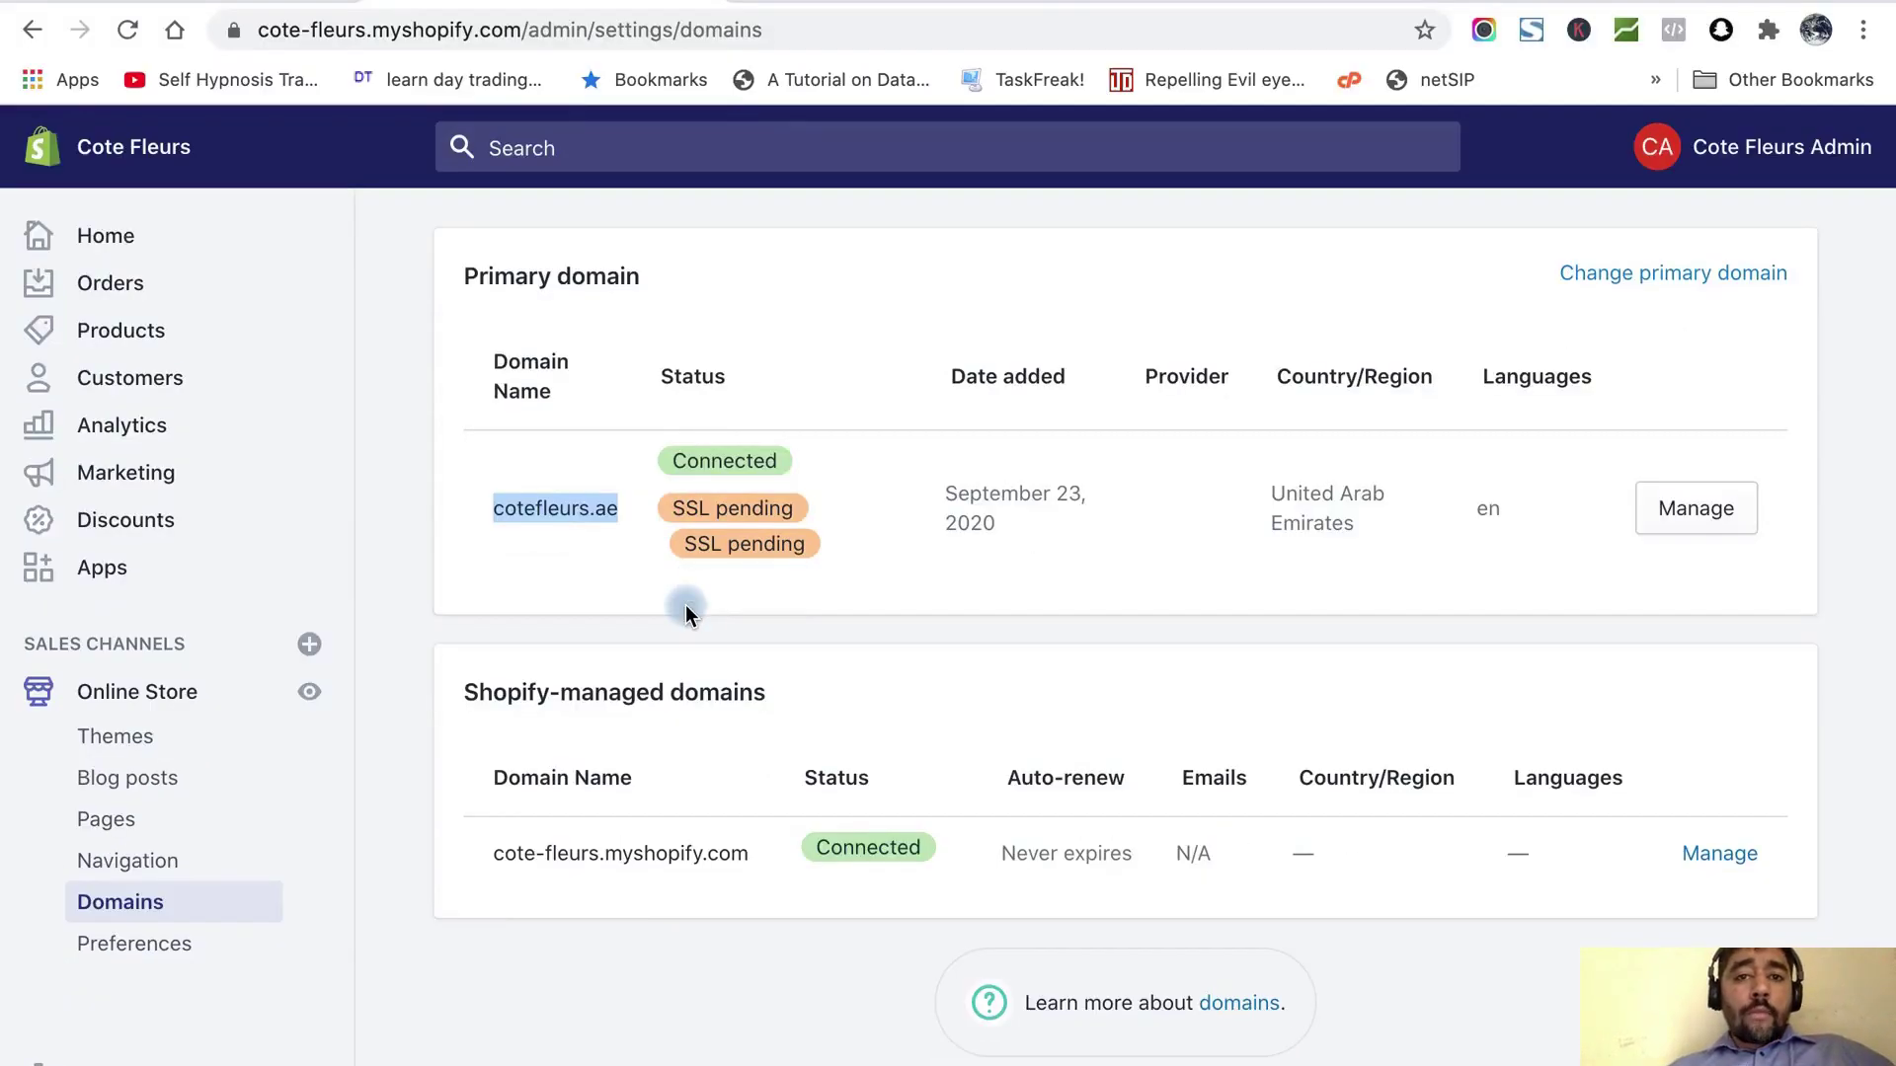
pyautogui.rightClick(595, 505)
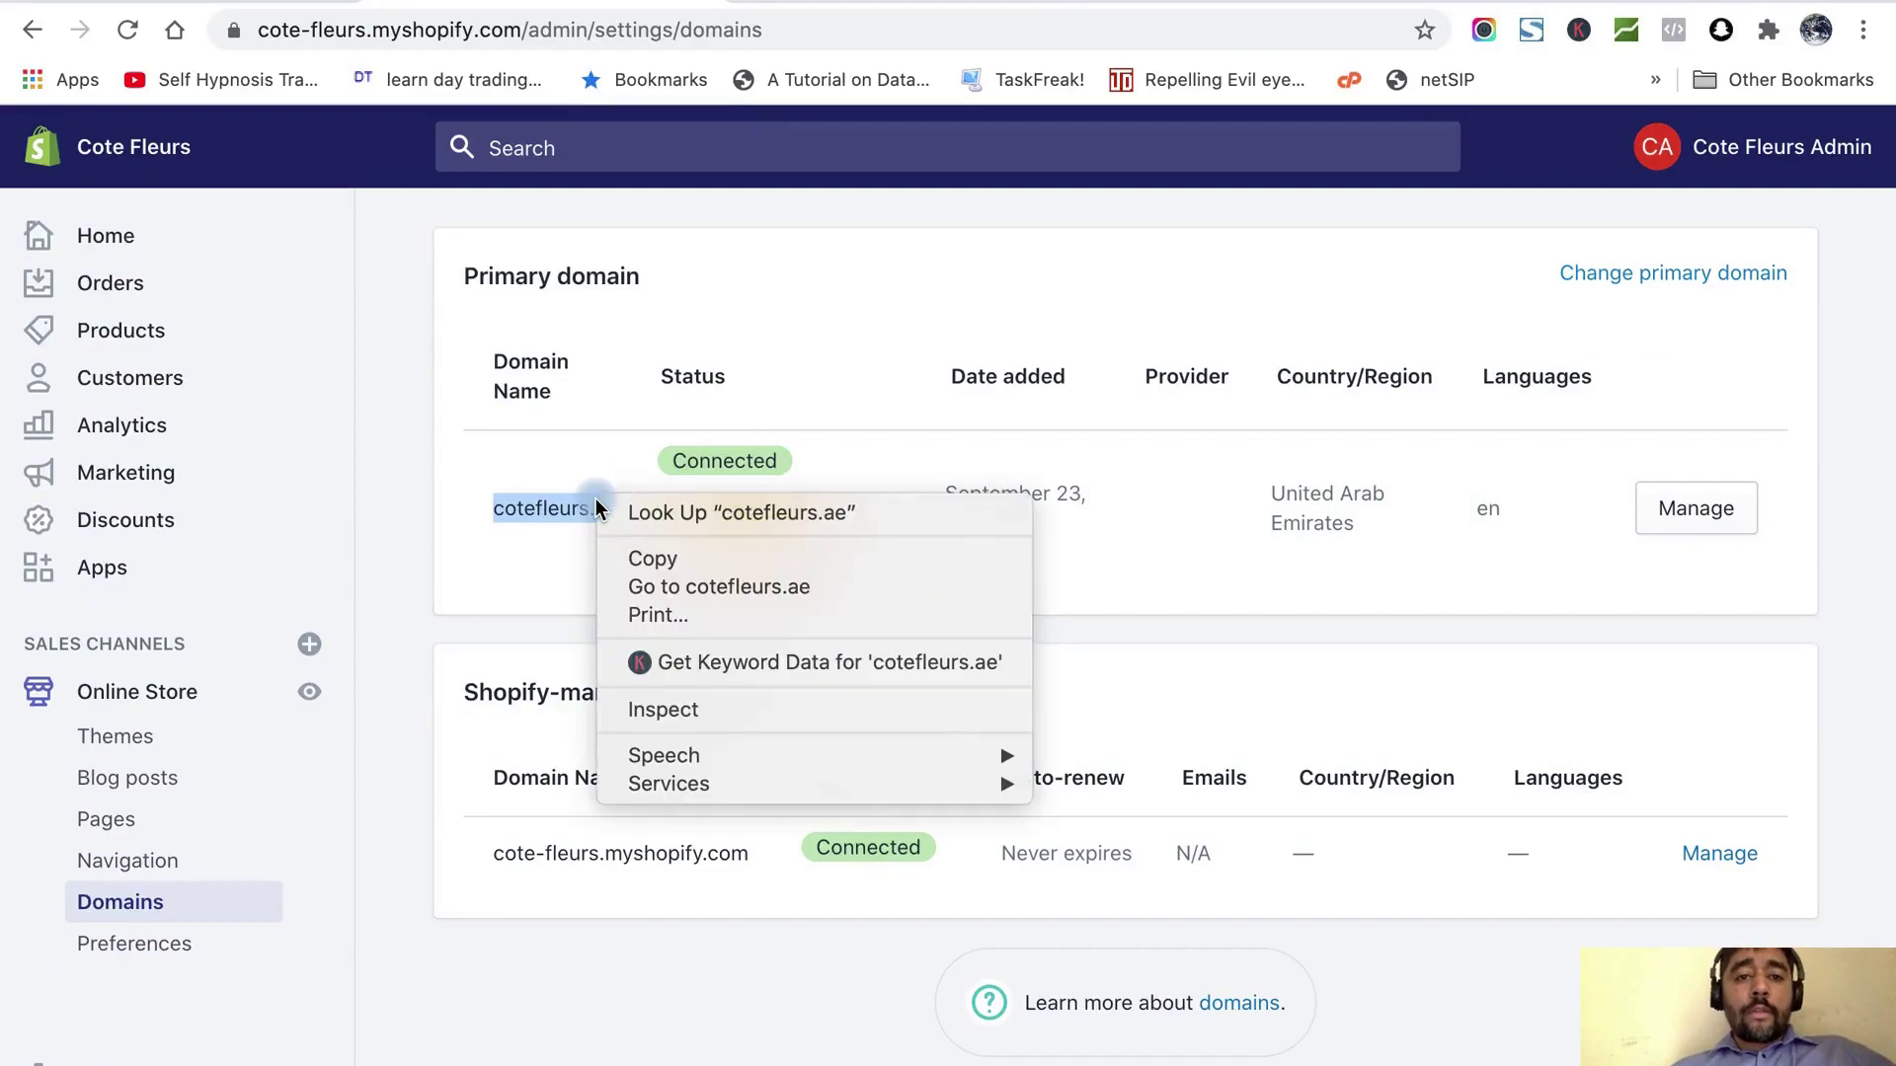
pyautogui.click(650, 559)
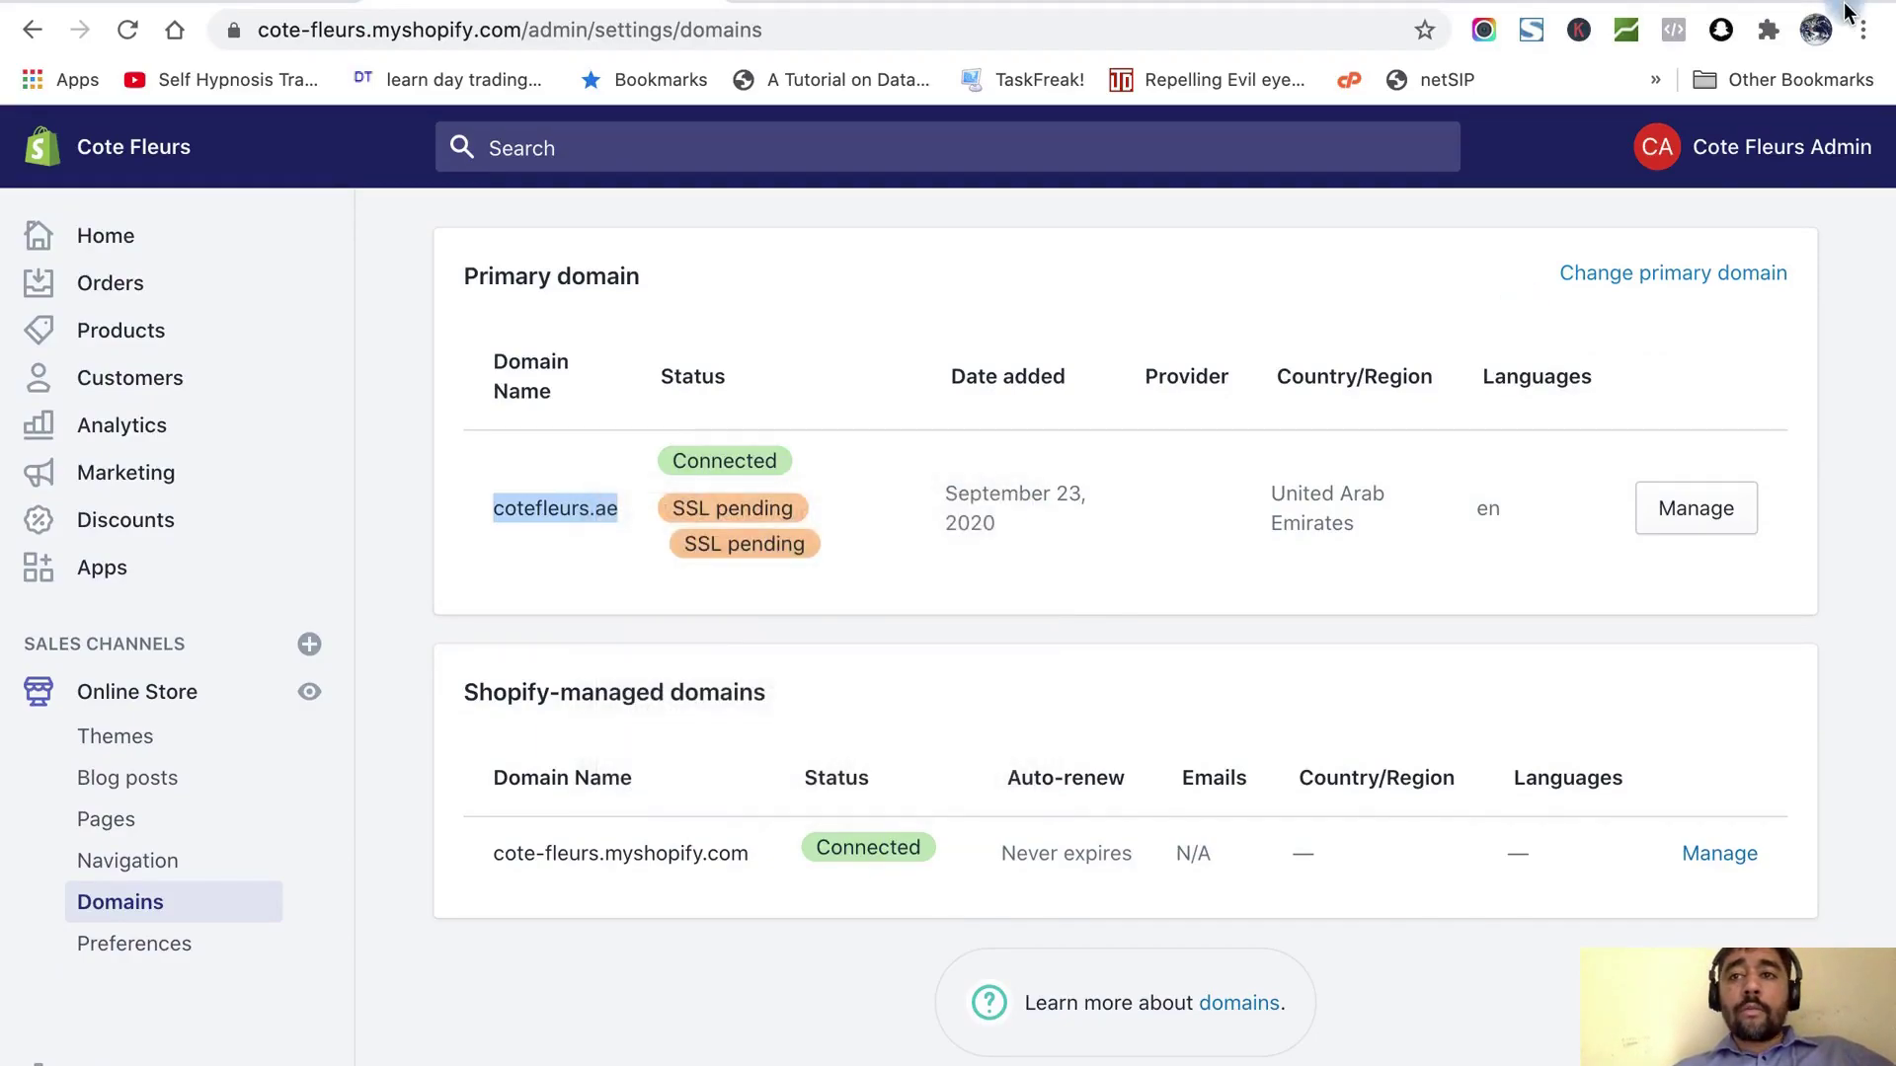
pyautogui.click(1863, 30)
pyautogui.click(1631, 174)
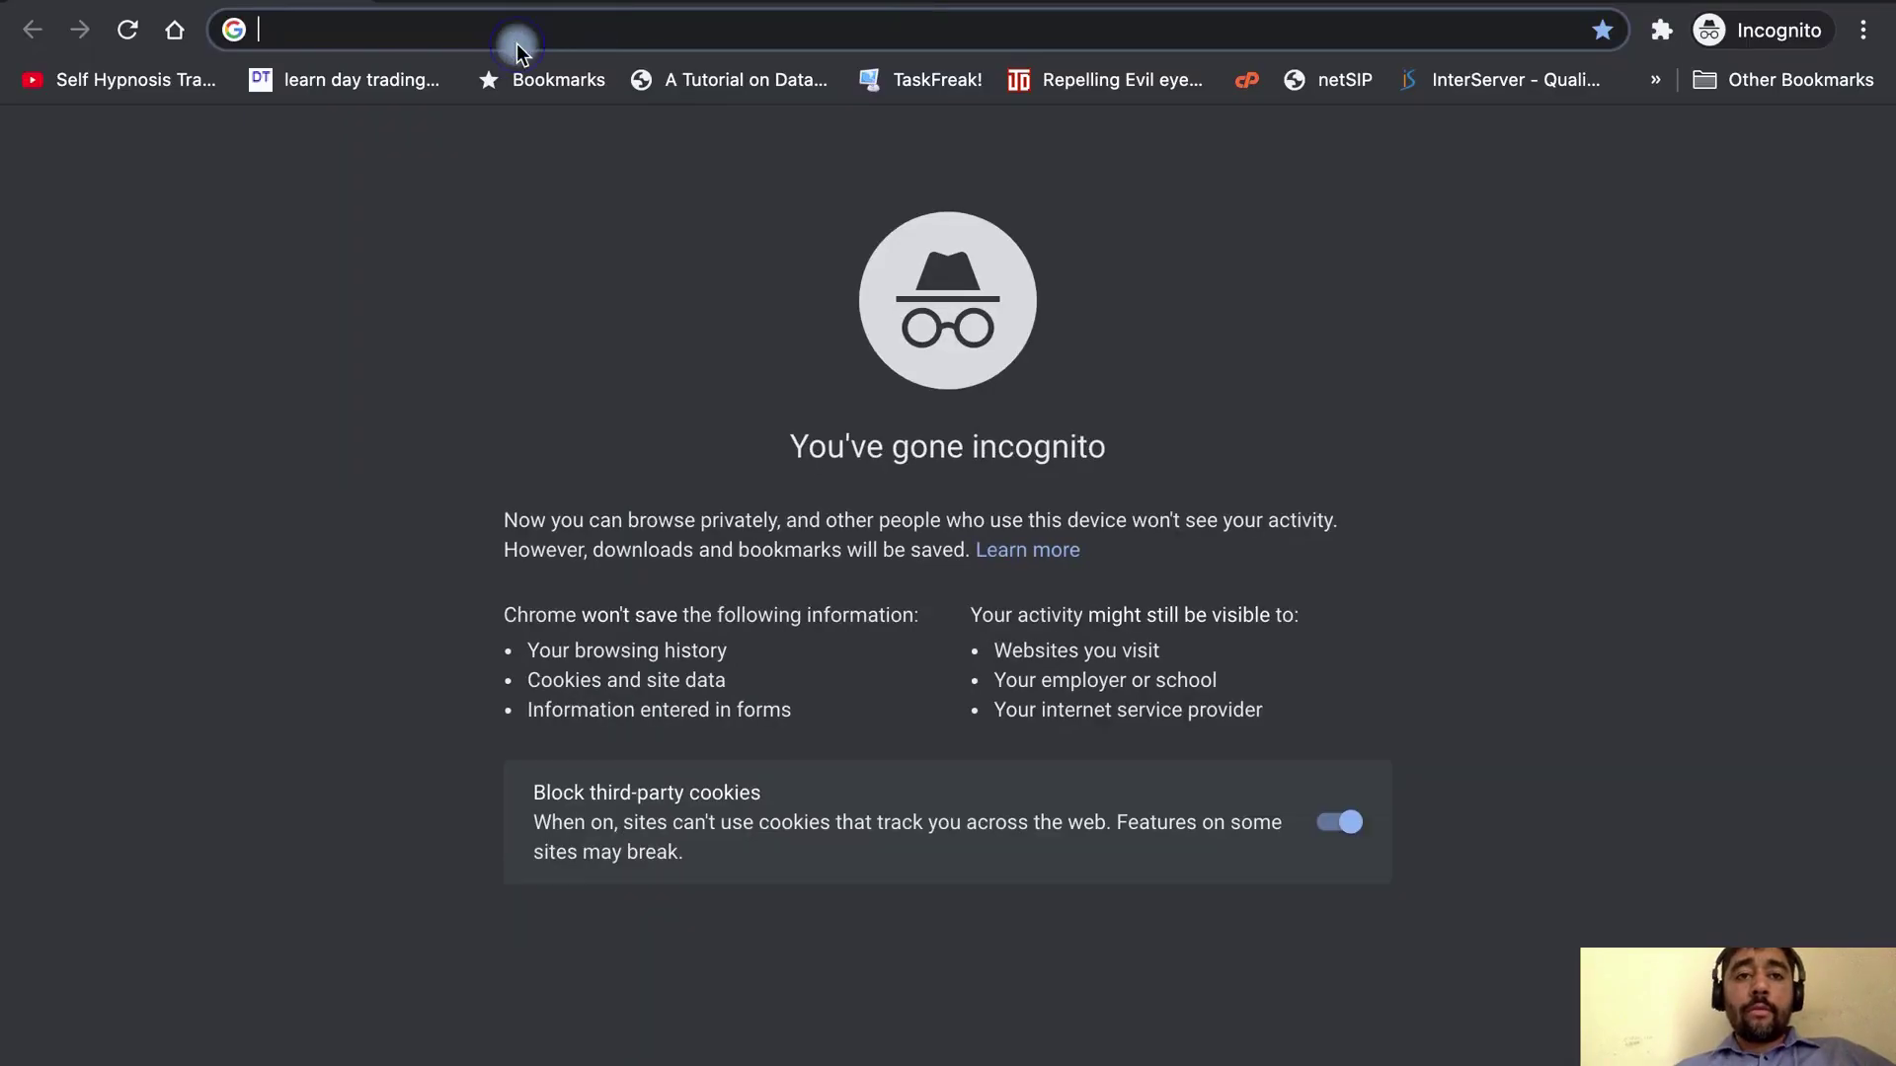
pyautogui.rightClick(518, 44)
pyautogui.click(593, 229)
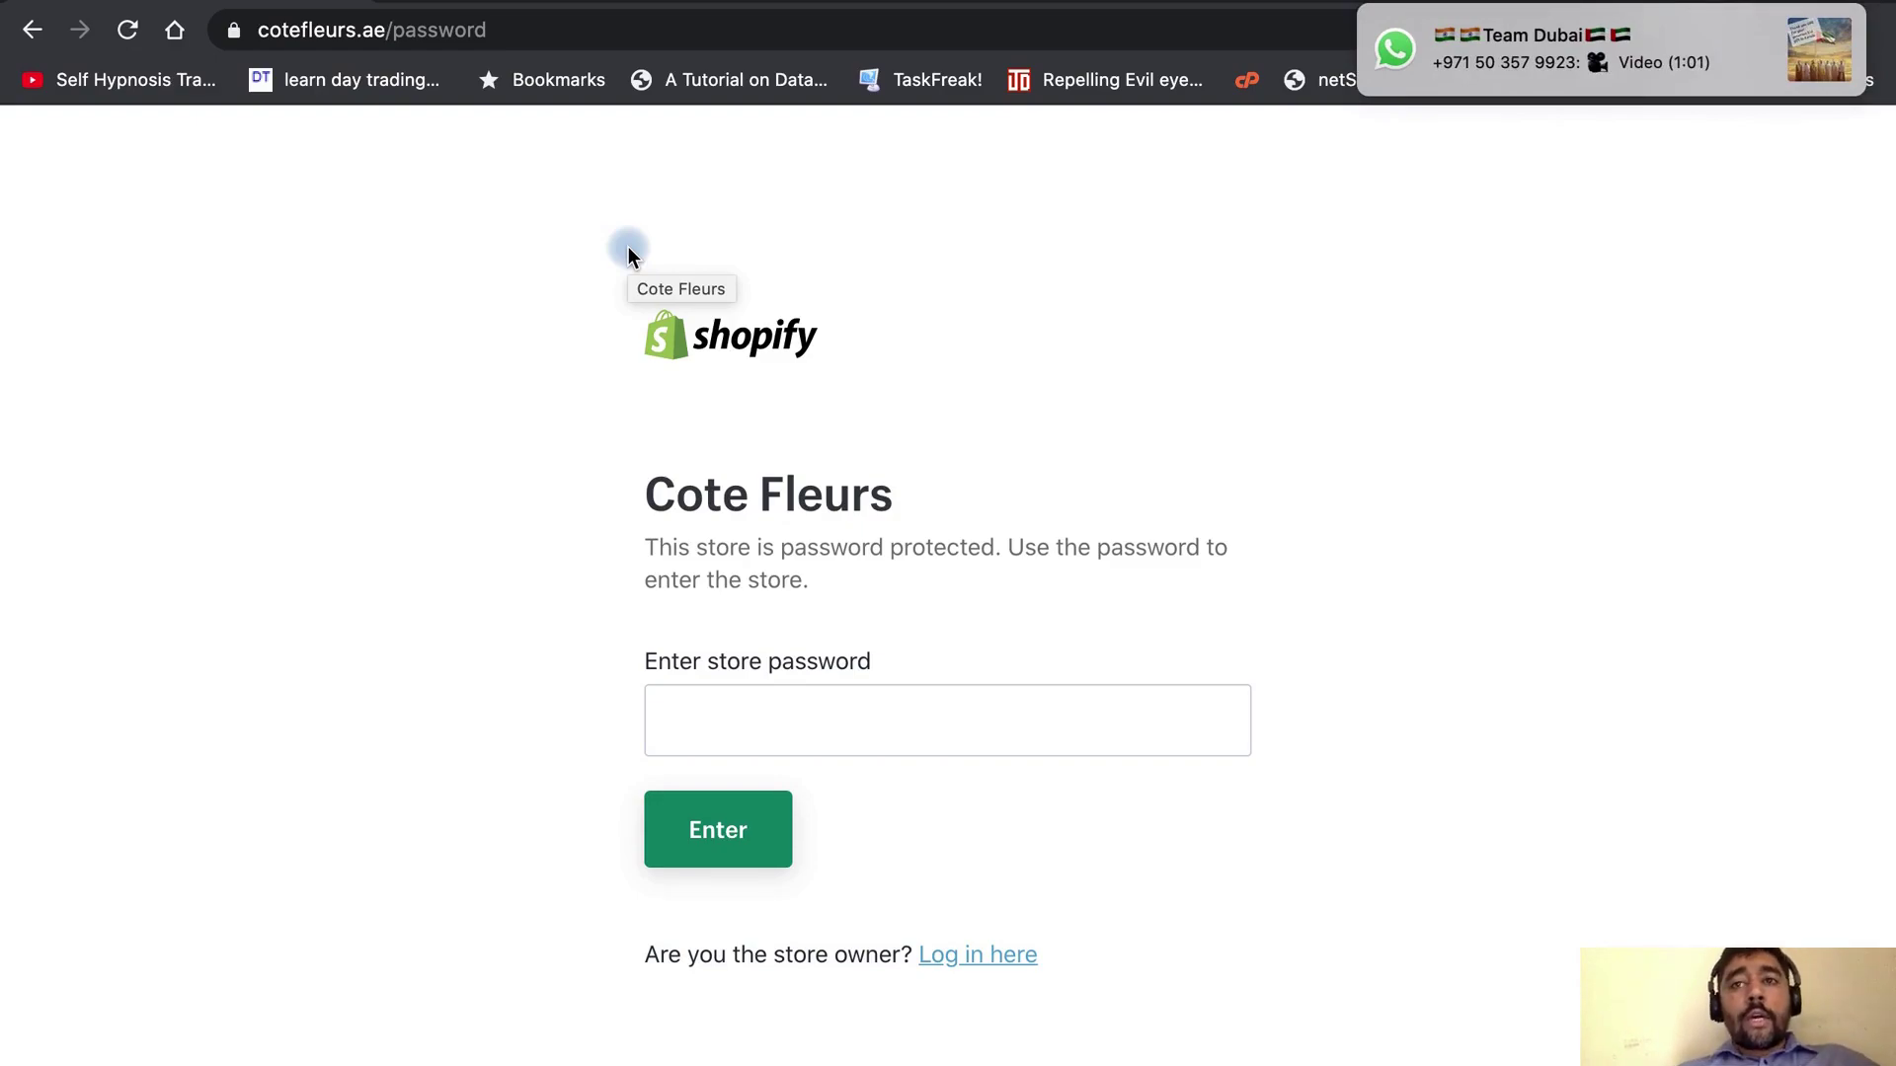
# Return from the incognito storefront to the Shopify Domains overview showing the primary domain.
pyautogui.hotkey('ctrl', 'Up')
pyautogui.click(928, 39)
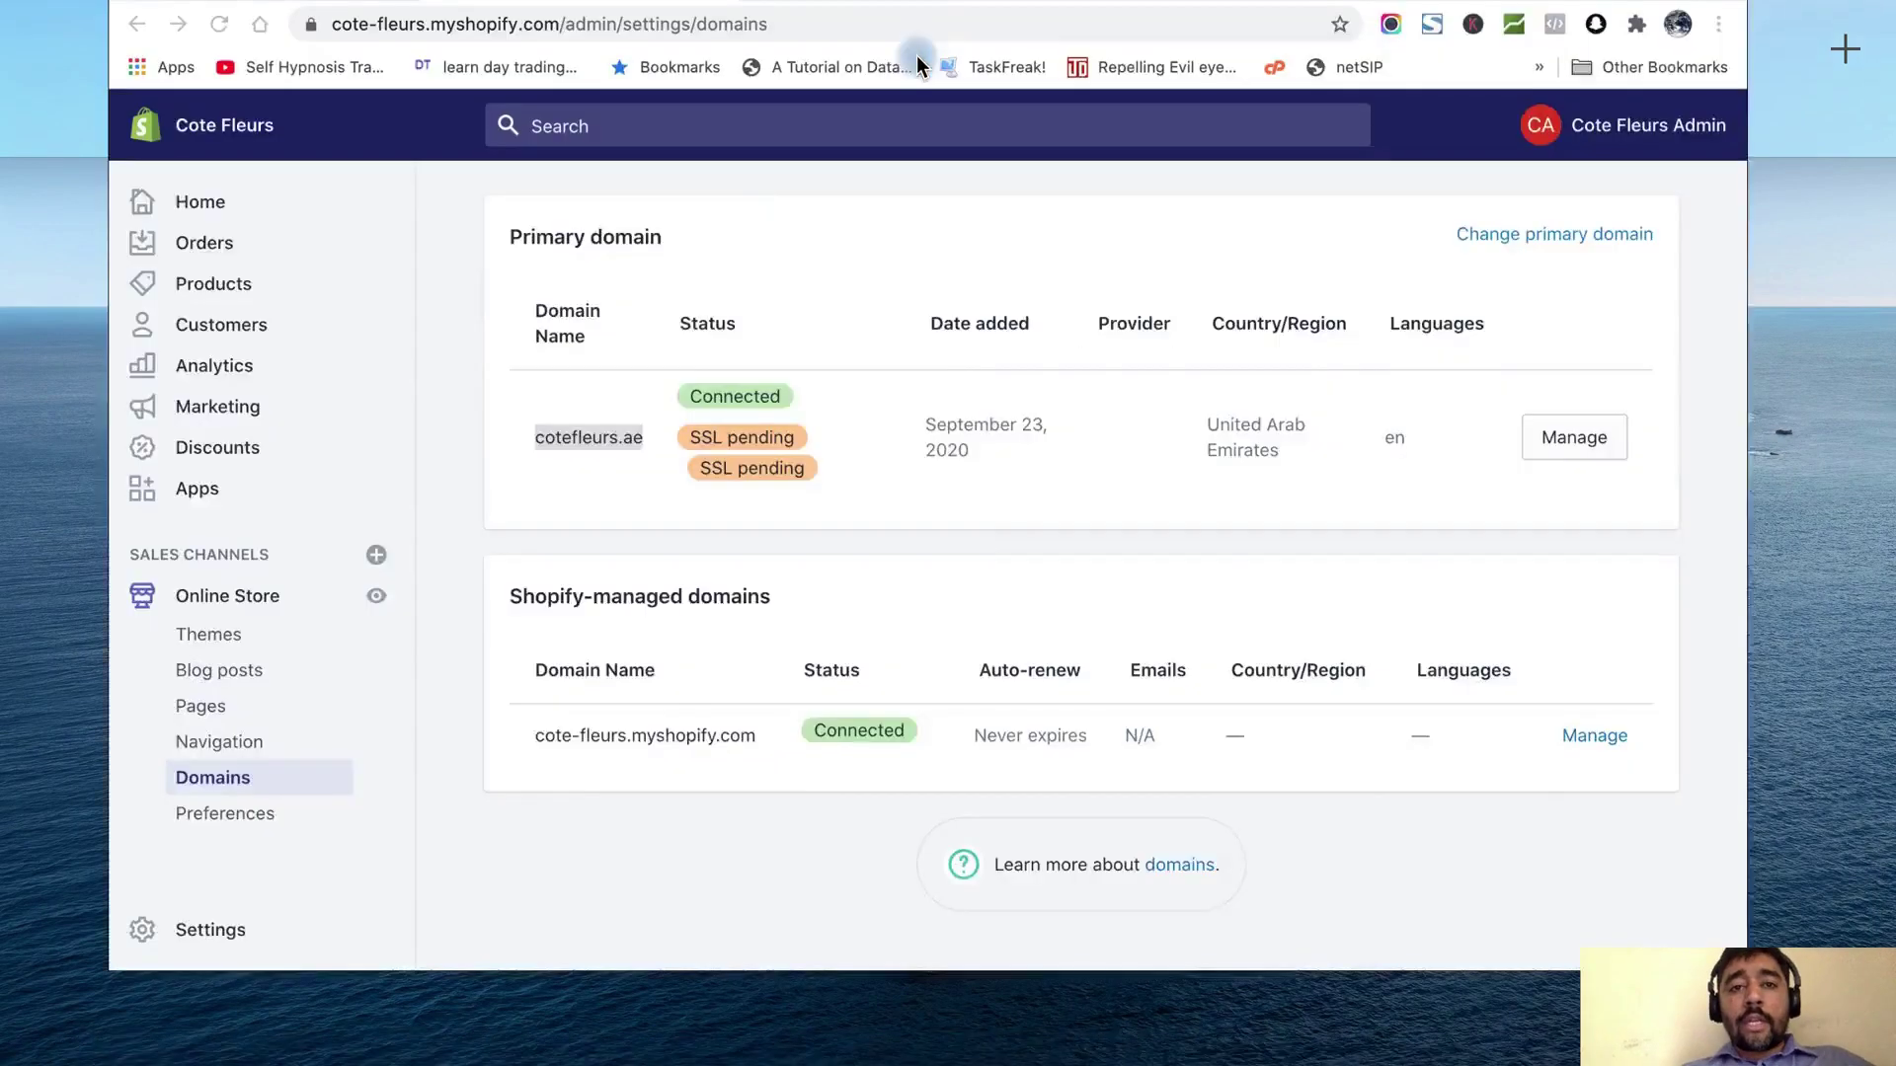
pyautogui.click(554, 507)
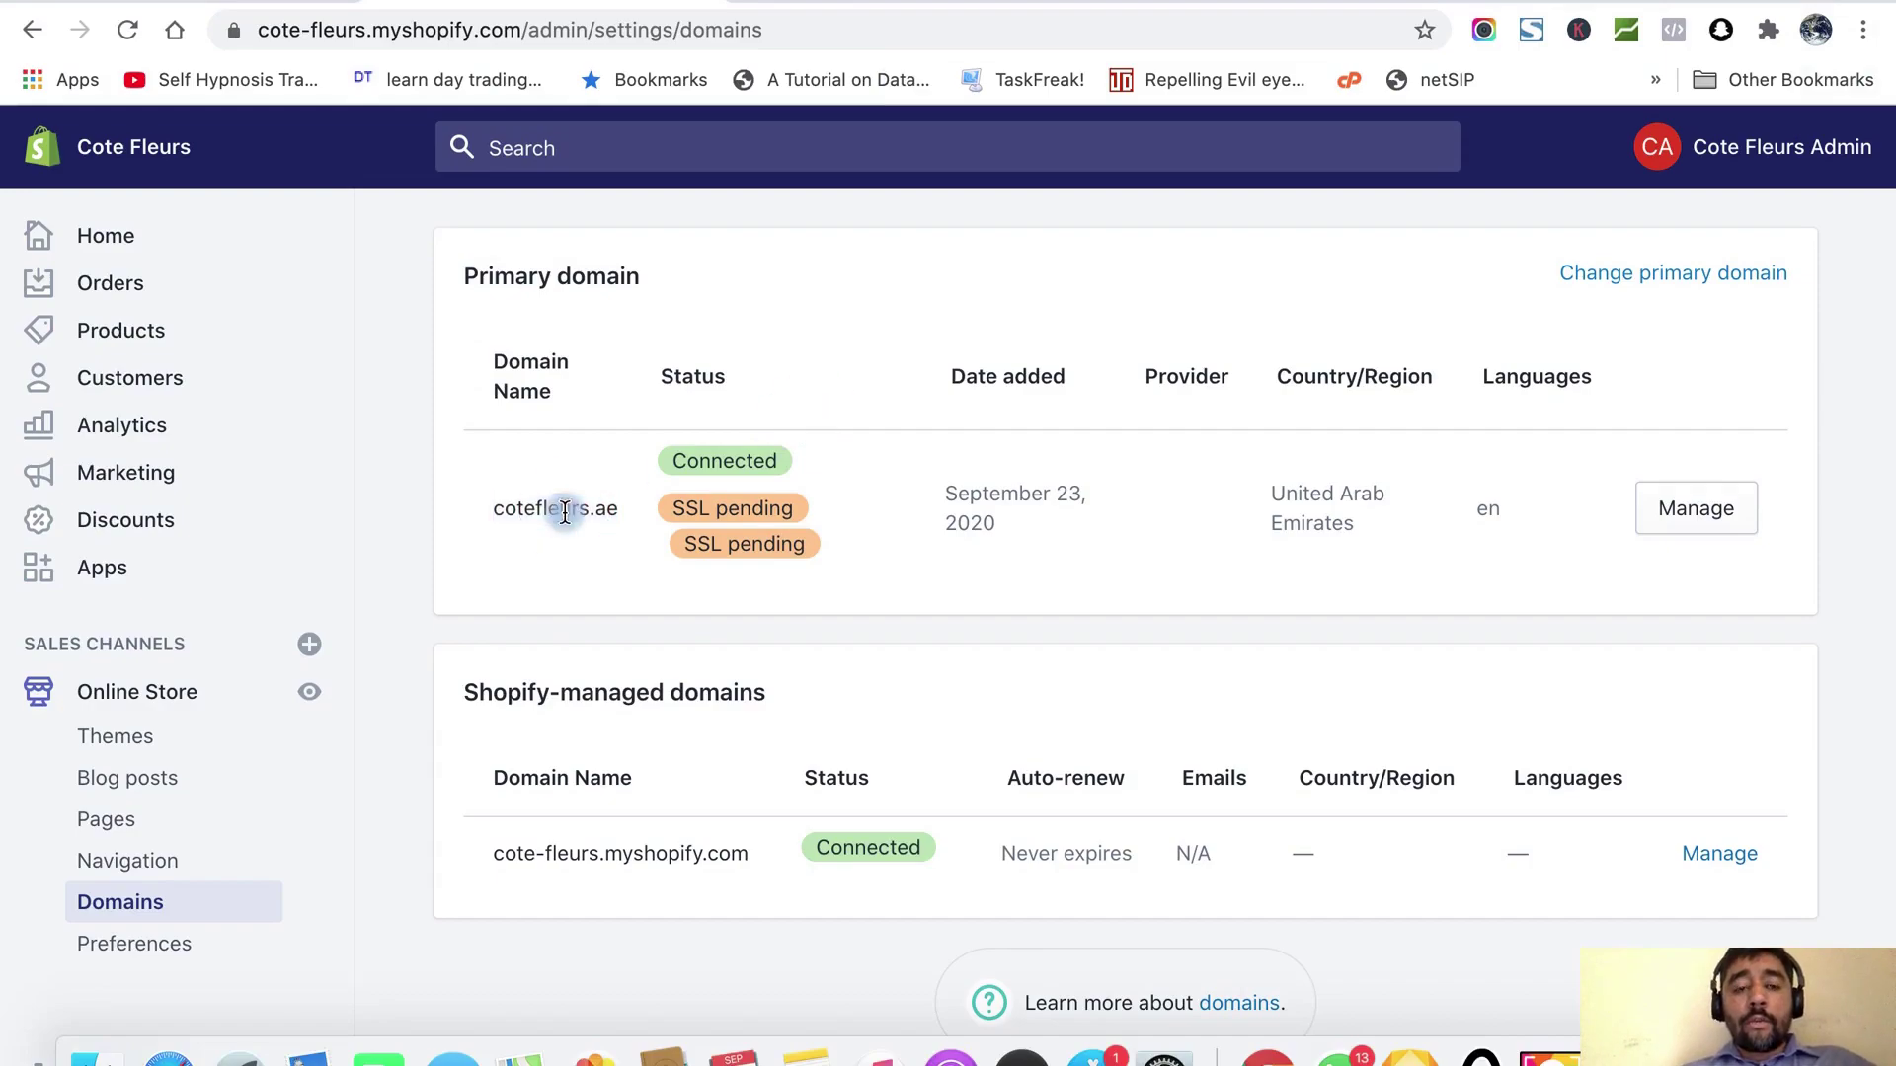